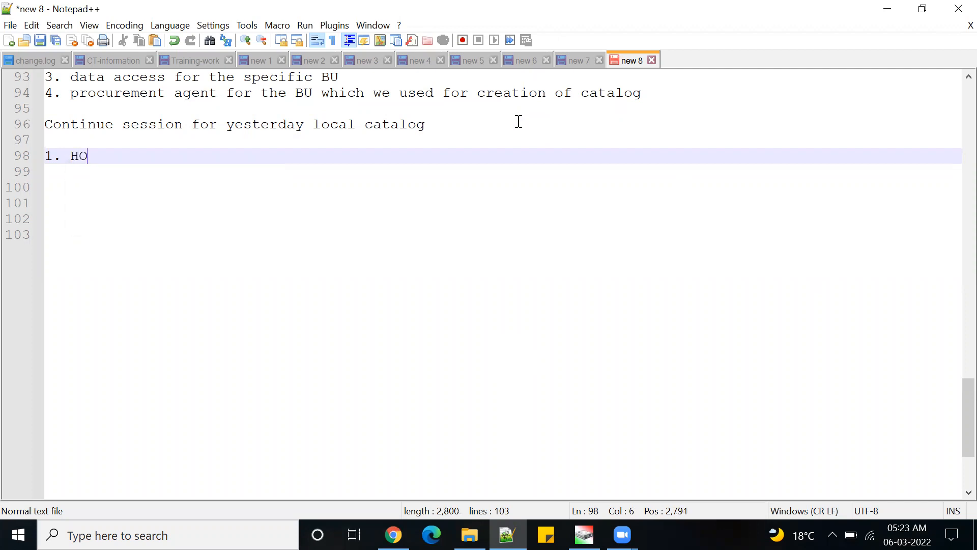
- Begin item 1 under the "Continue session for yesterday local catalog" heading with "HOw to bring catagory in shop"
key(BackSpace)
key(BackSpace)
key(BackSpace)
key(BackSpace)
text(w to bring)
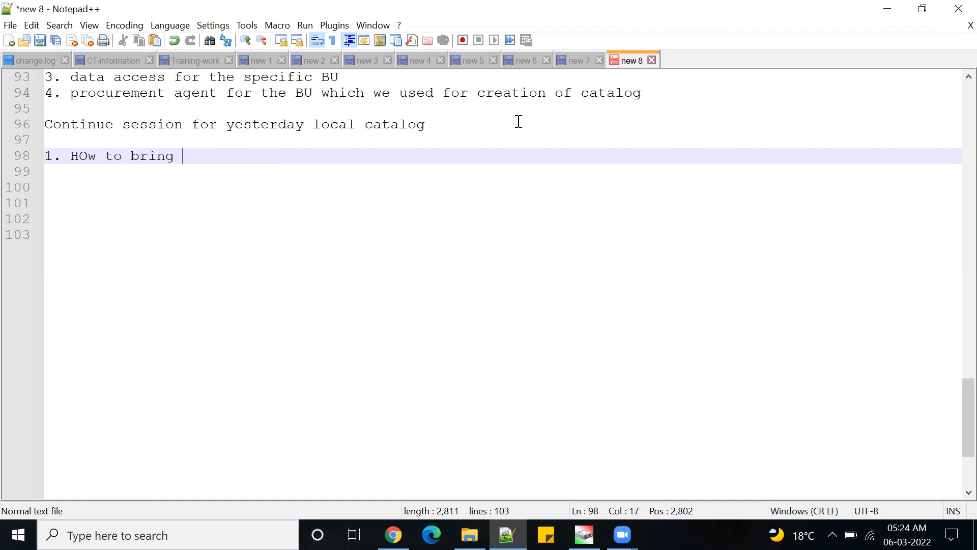
text( ca)
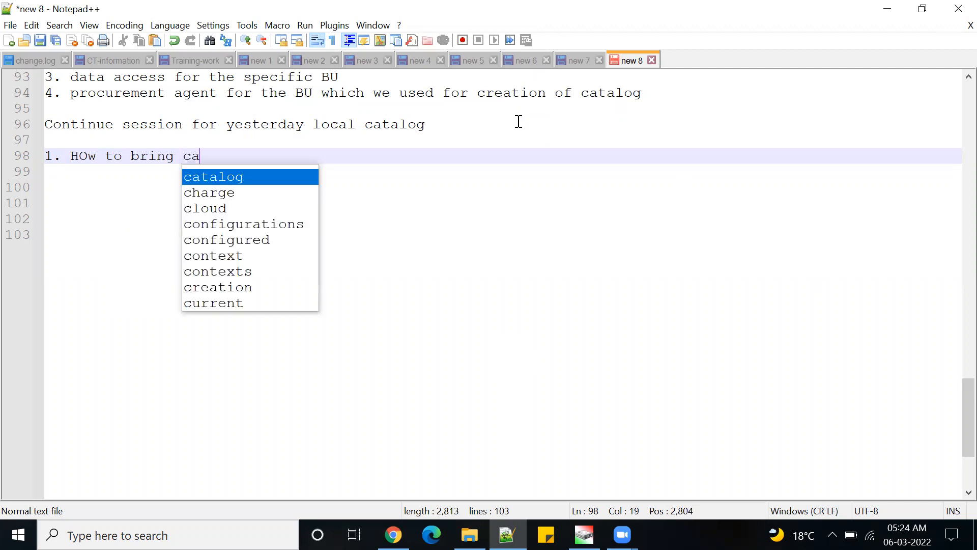
text(tagory in shi)
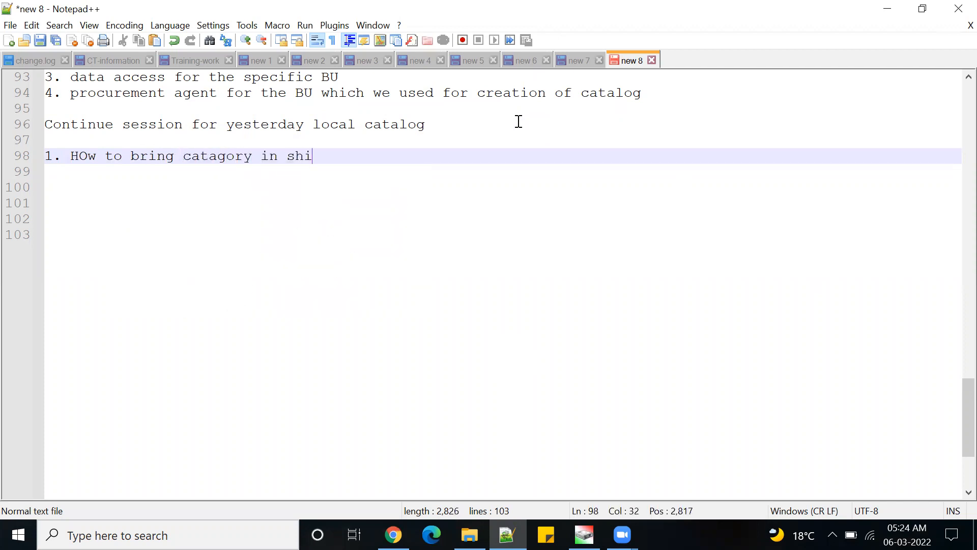
key(BackSpace)
text(op )
- Complete item 1 with the words "by catagory in SSP page."
text(by cate)
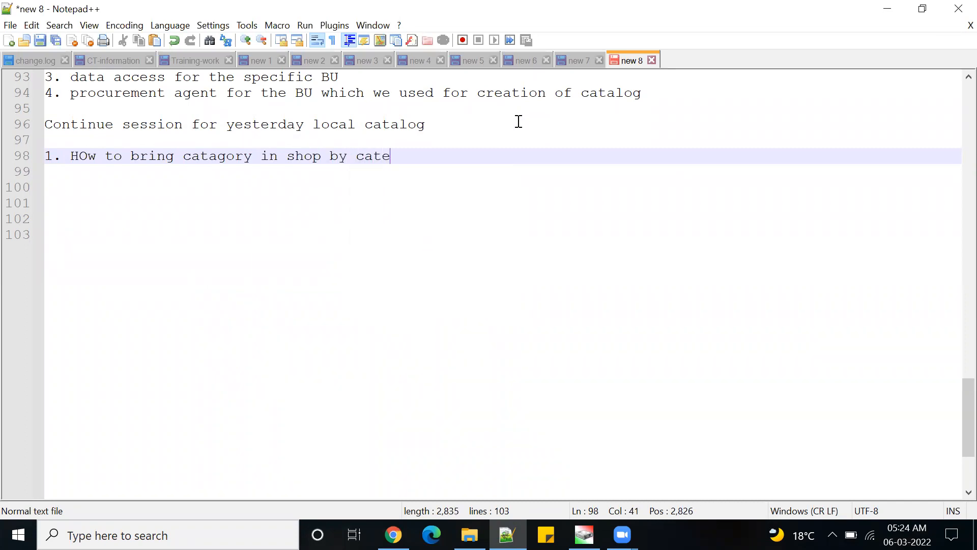
key(BackSpace)
text(a)
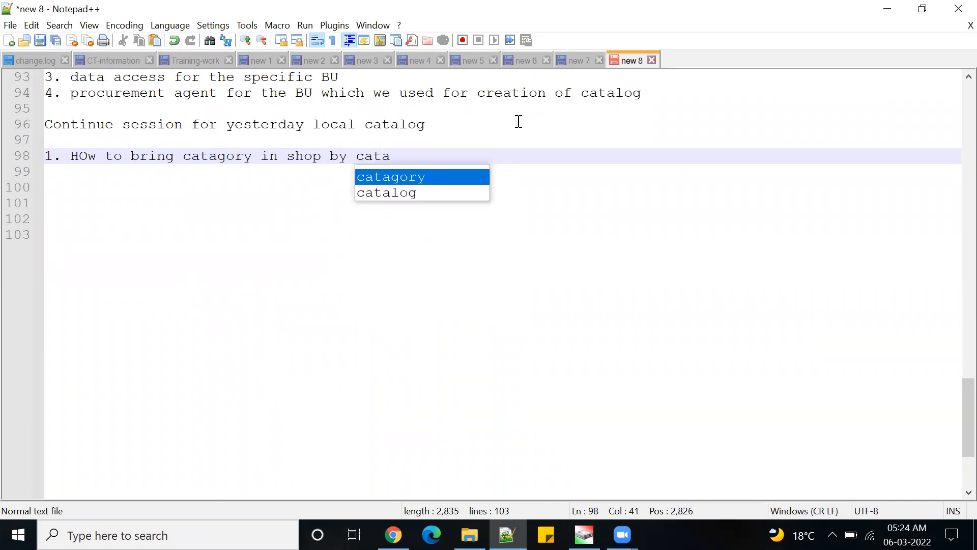
key(BackSpace)
text(a)
key(Return)
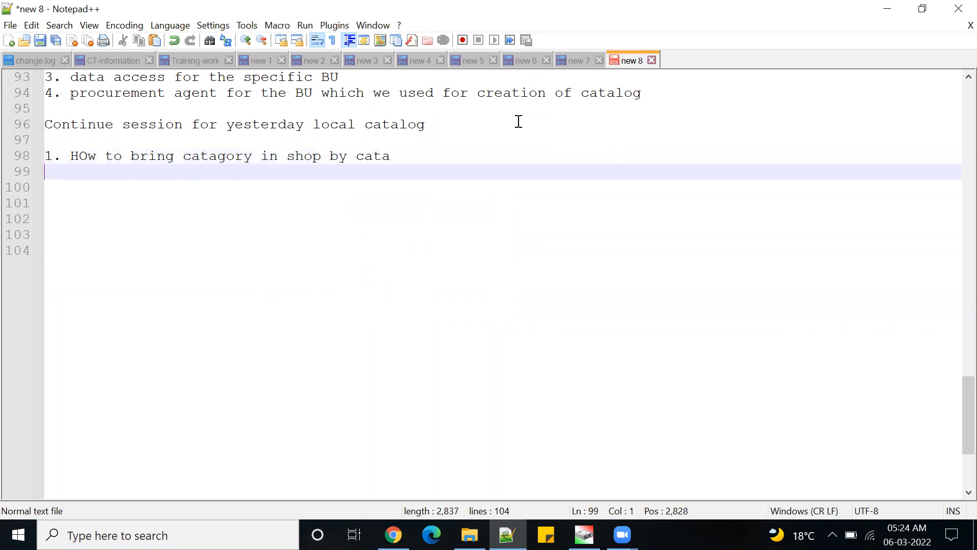
click(415, 159)
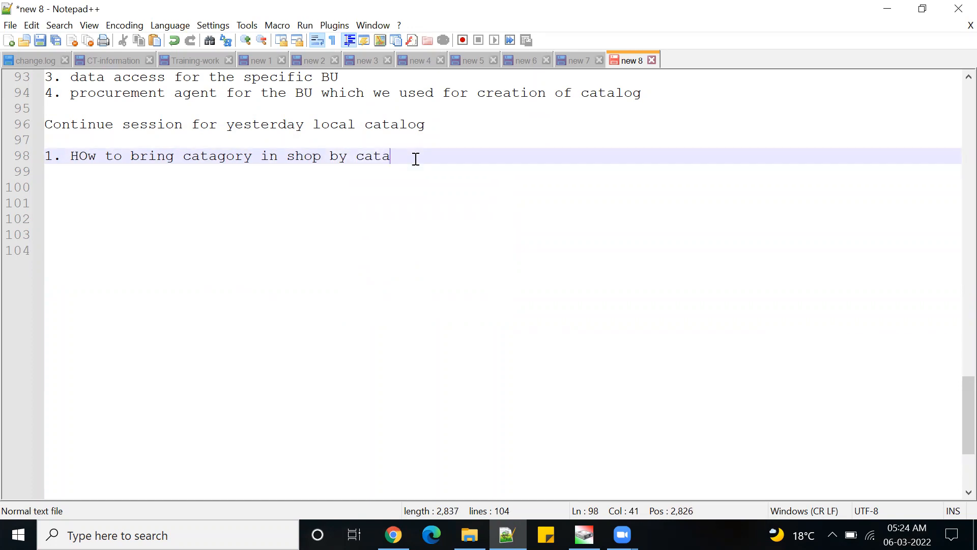
text(g)
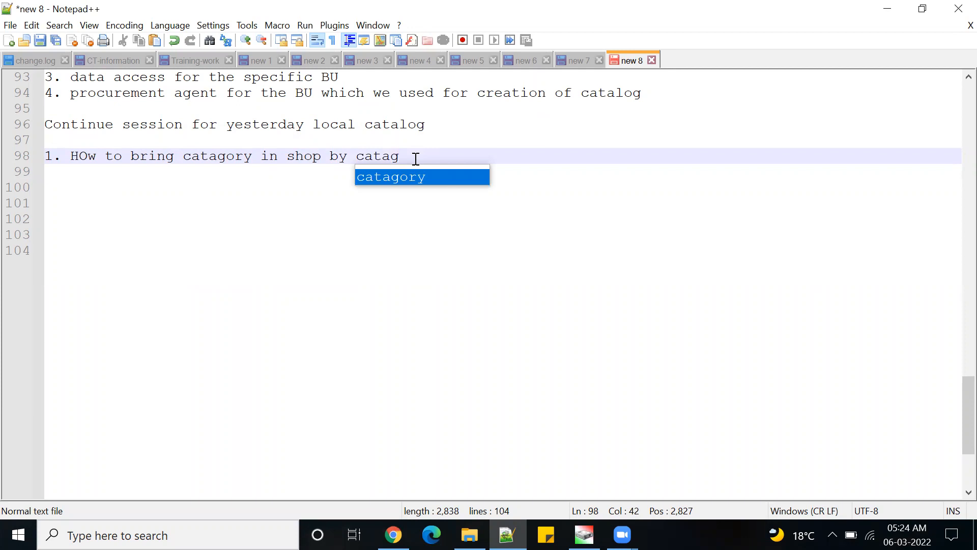
double_click(410, 177)
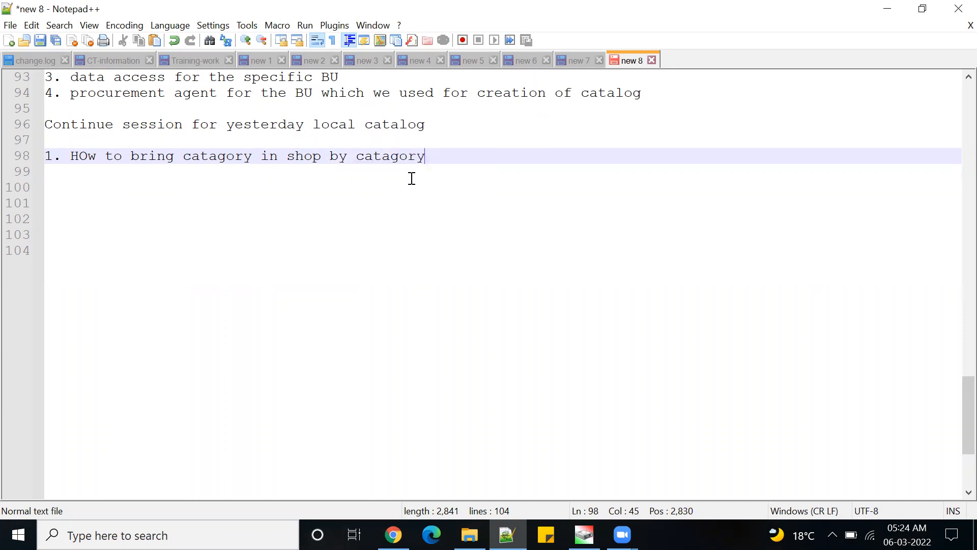
text(in )
text(S)
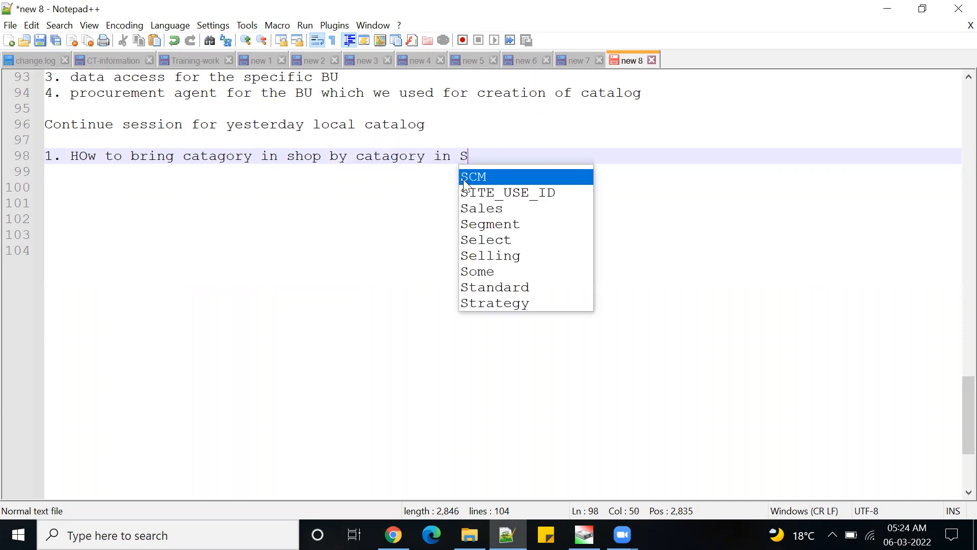
text(SP page.)
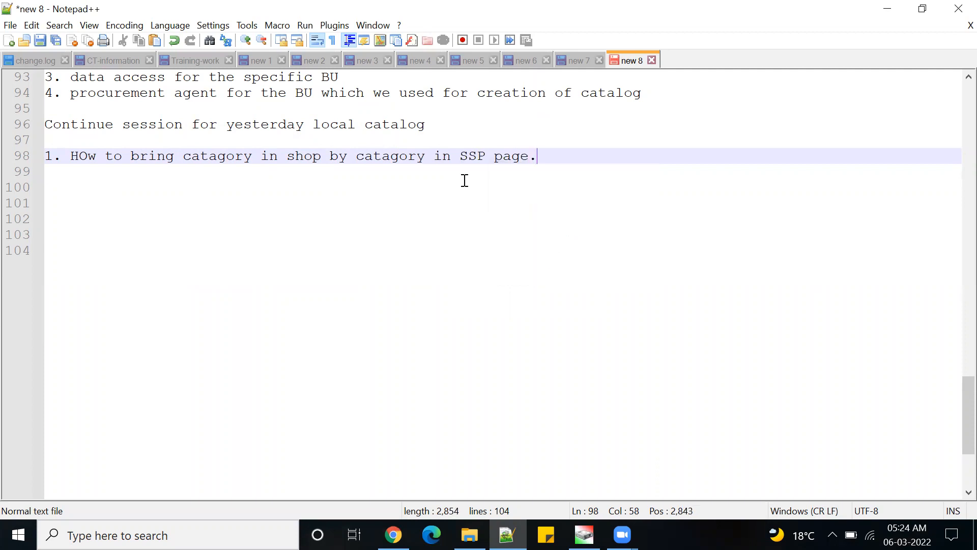
- Add item 2 to the list: "when we create PR for local catalog how the system creates PO?"
key(Return)
text(2. )
text(be)
key(BackSpace)
key(BackSpace)
text(when we cre)
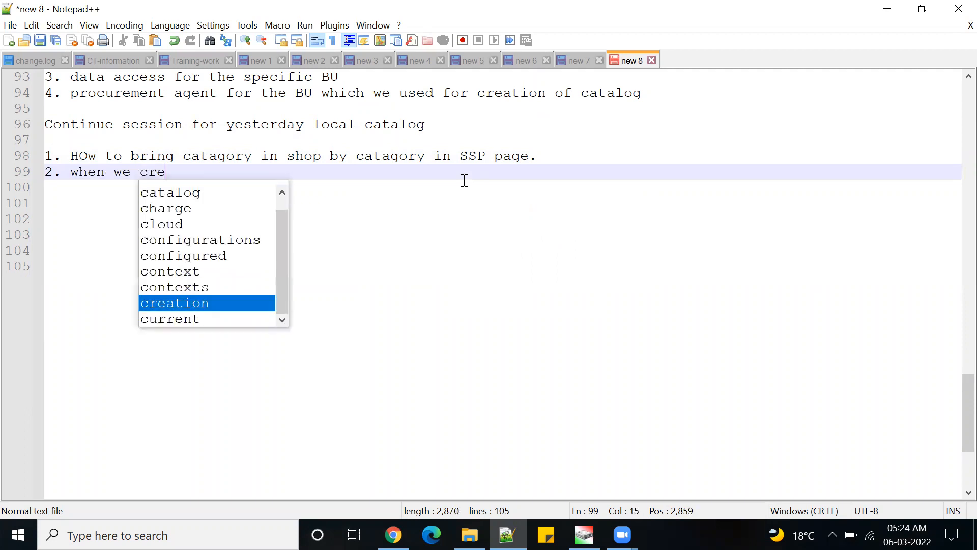
text(ate PR f)
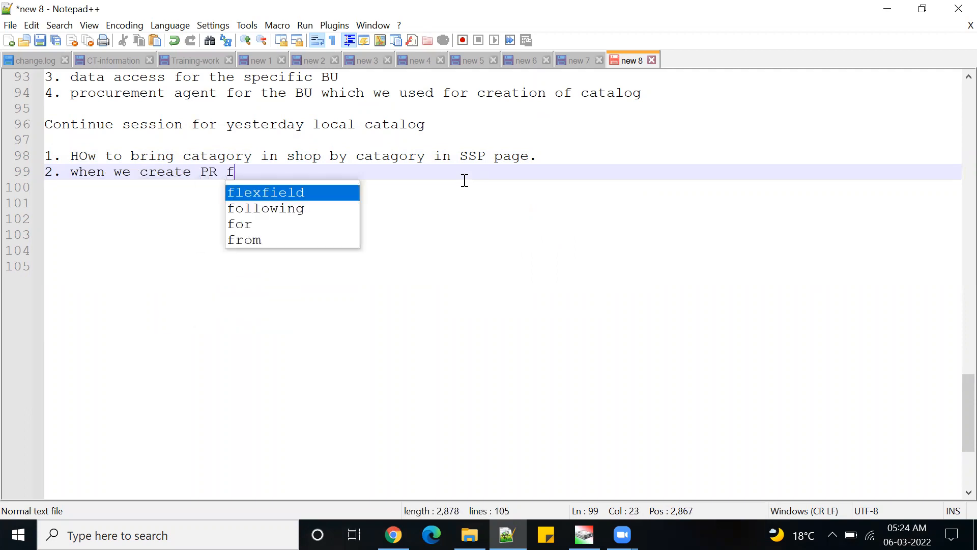
text(or local c)
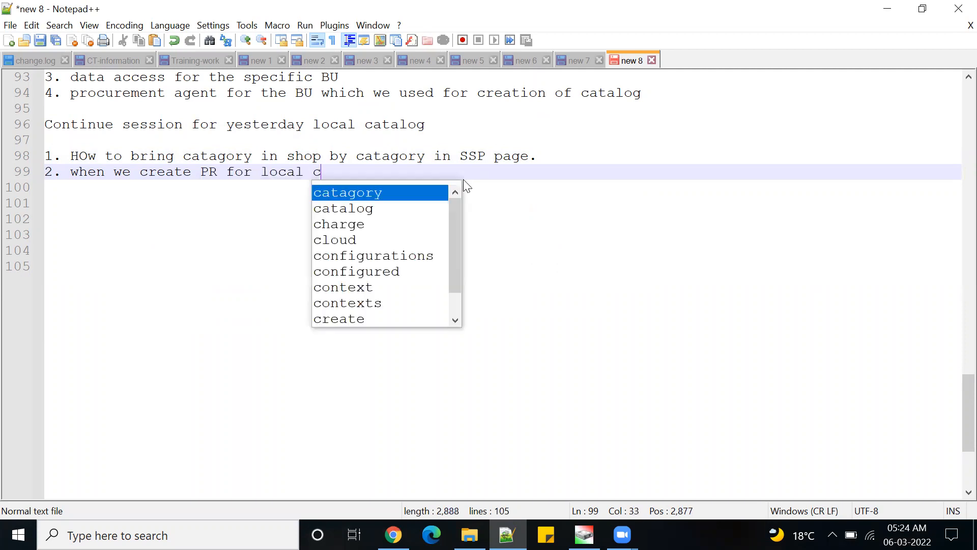
text(atalog )
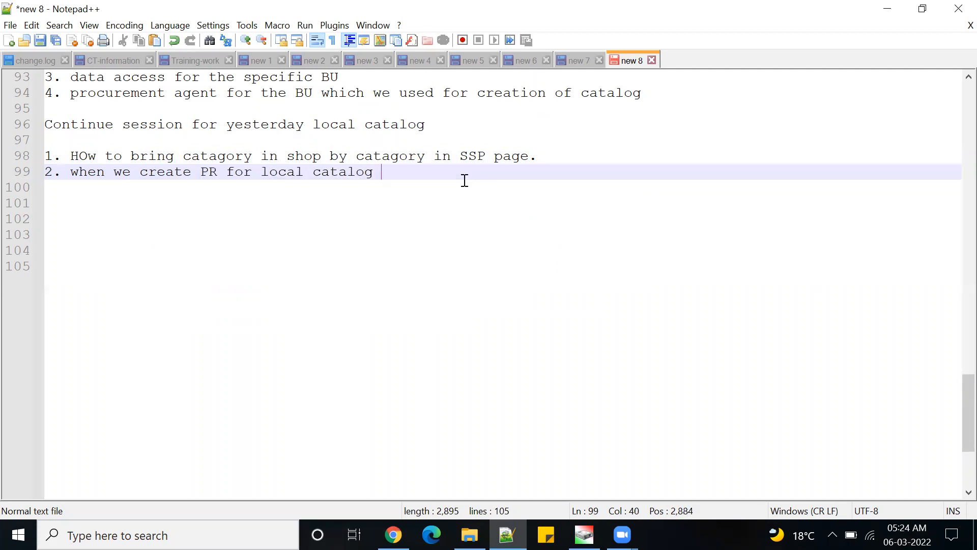
text(how the system creates )
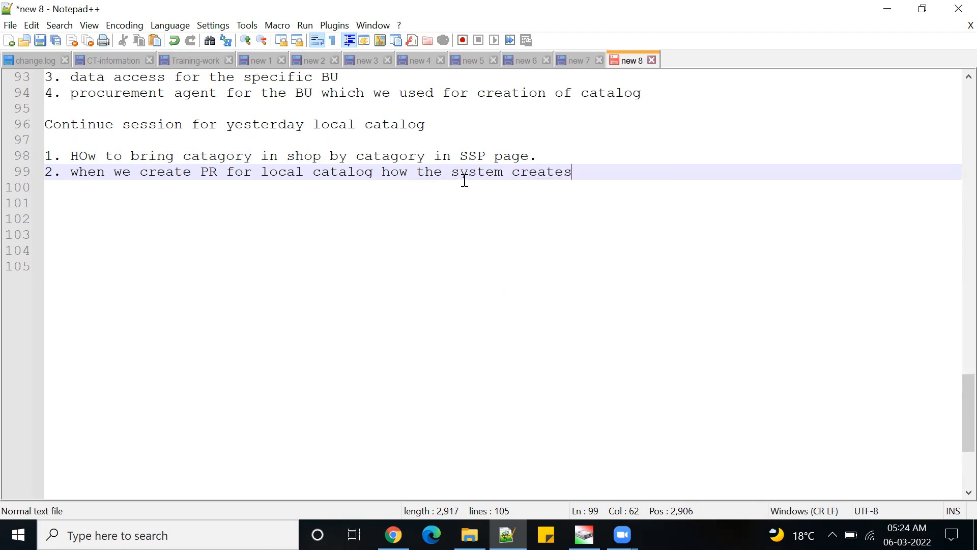
text(PO?)
- Add item 3 to the list: "local catalog creation with item"
key(Return)
text(3. )
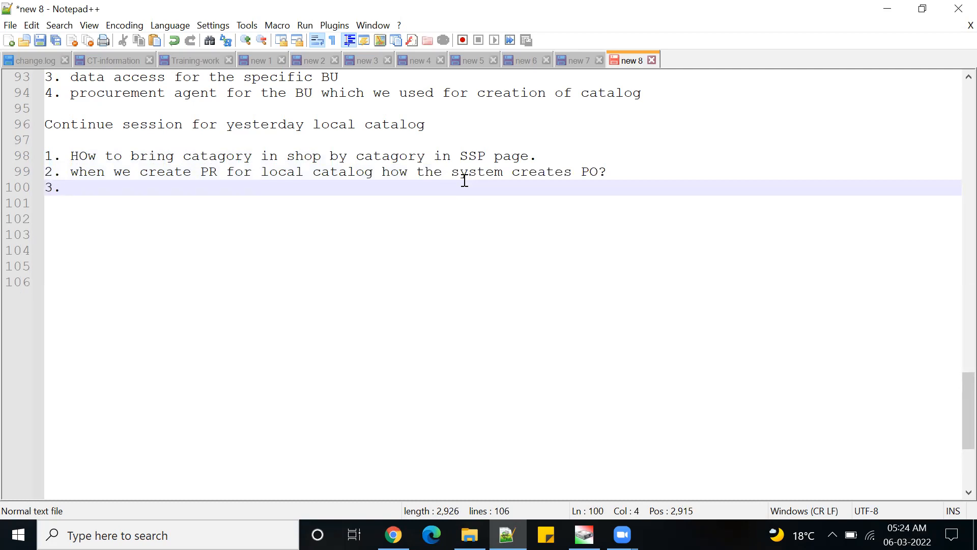
text(local ca)
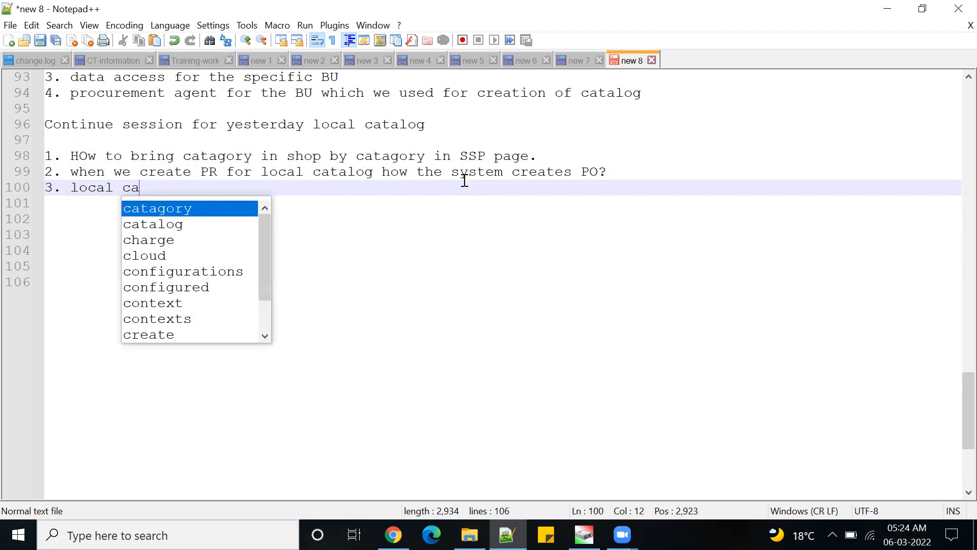
text(talog c)
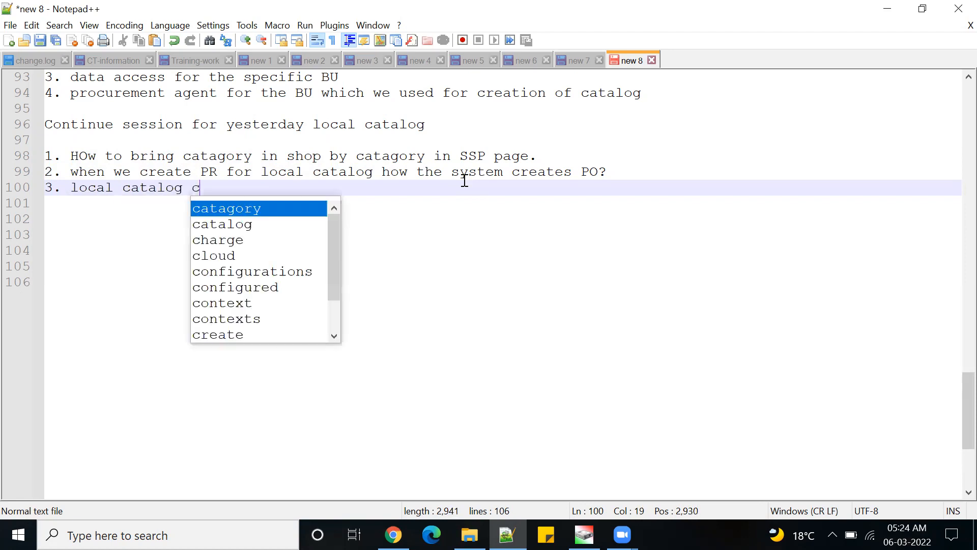
text(reation )
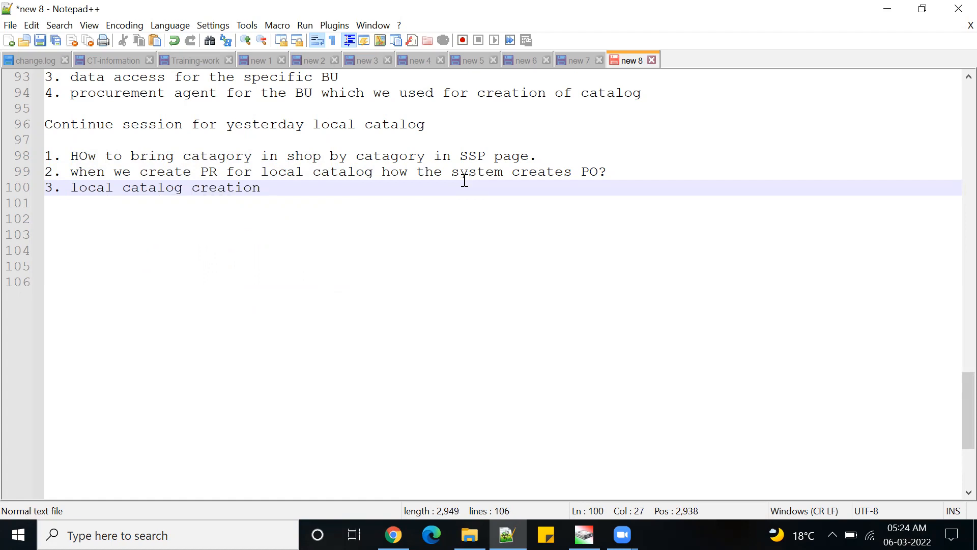
text(with item)
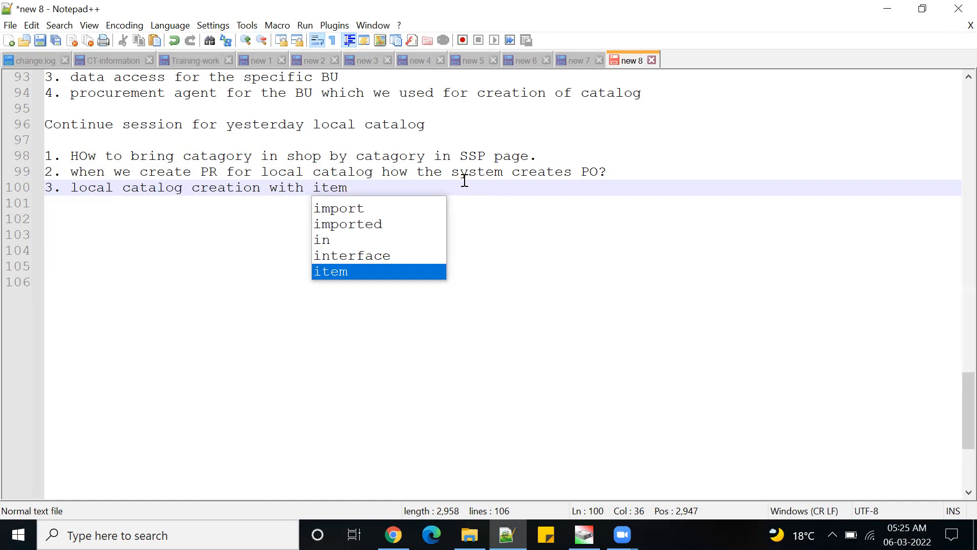
click(705, 299)
- Highlight the "Continue session for yesterday local catalog" heading and the four catalog prerequisites above it for review
drag(433, 132, 45, 128)
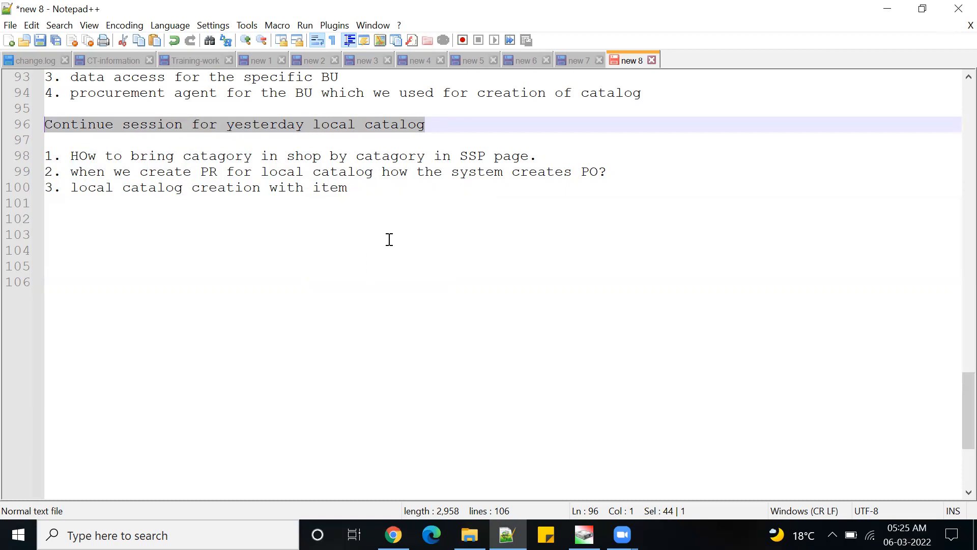
scroll(430, 260, up, 1)
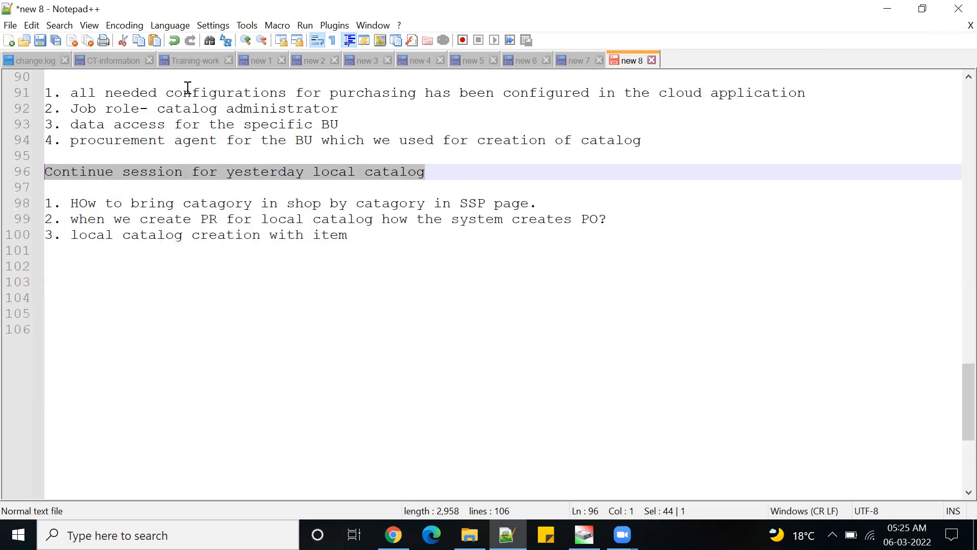
click(72, 94)
drag(73, 94, 685, 142)
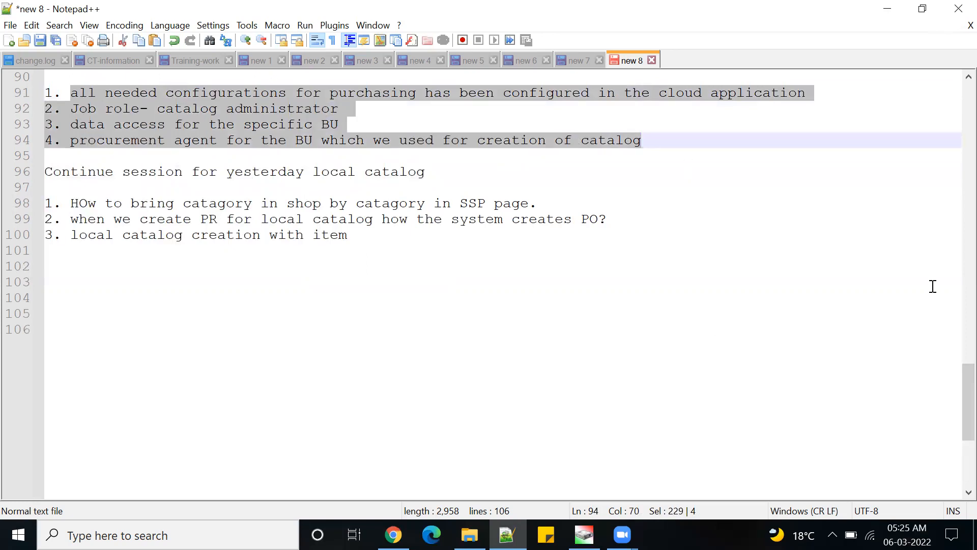
click(669, 144)
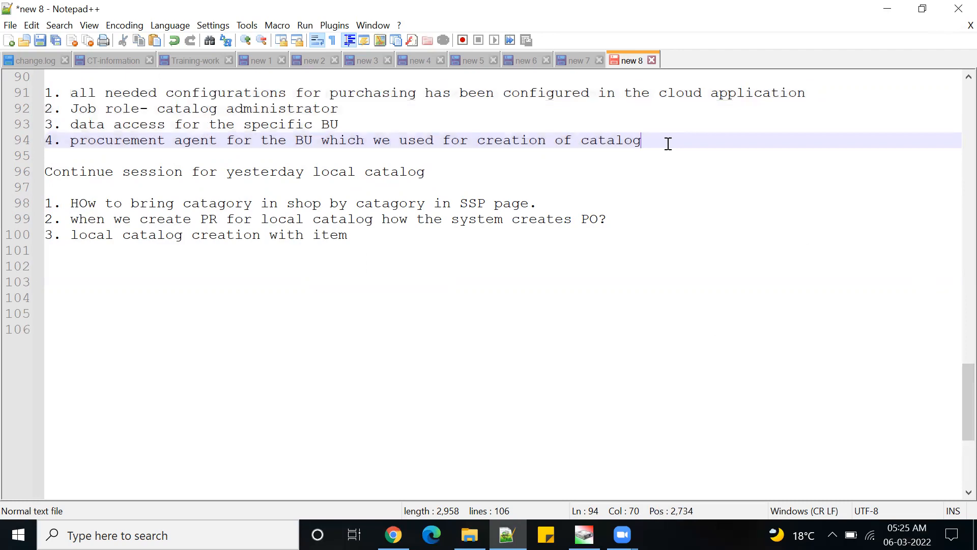
key(Return)
text(5.)
key(BackSpace)
key(BackSpace)
key(BackSpace)
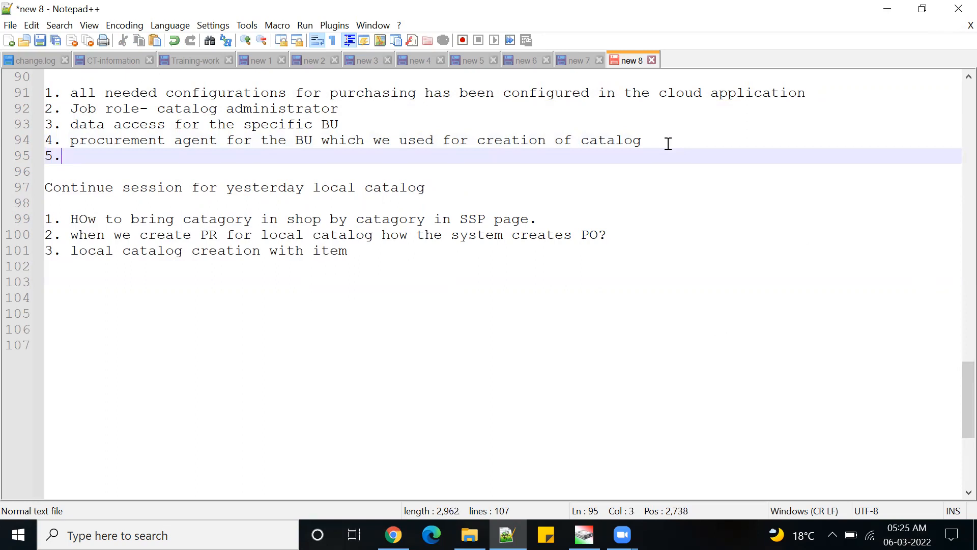
- Below item 3, add the line "5. if the application wanted to create Automatic PO what is required or prerequesites.."
scroll(713, 144, down, 1)
scroll(602, 215, down, 1)
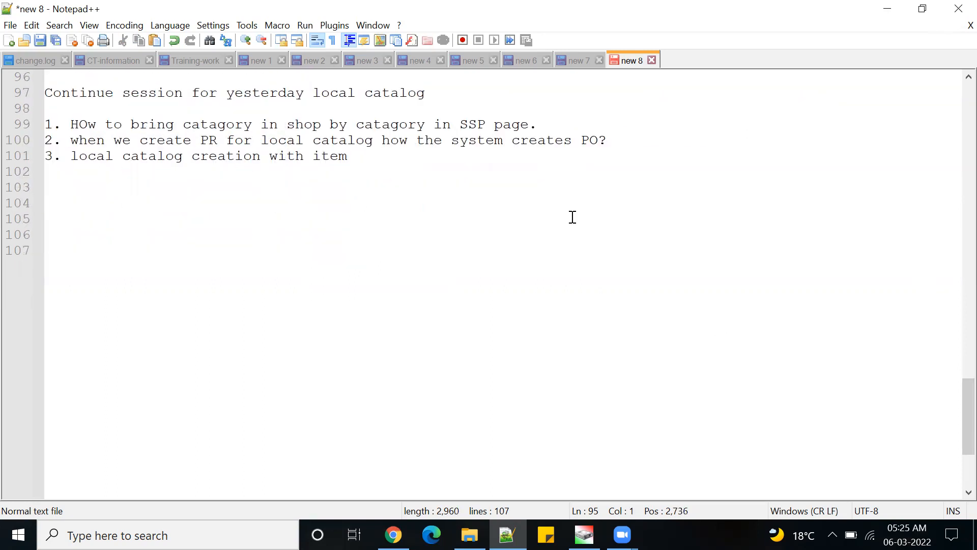
click(393, 161)
key(Return)
text(5. if the )
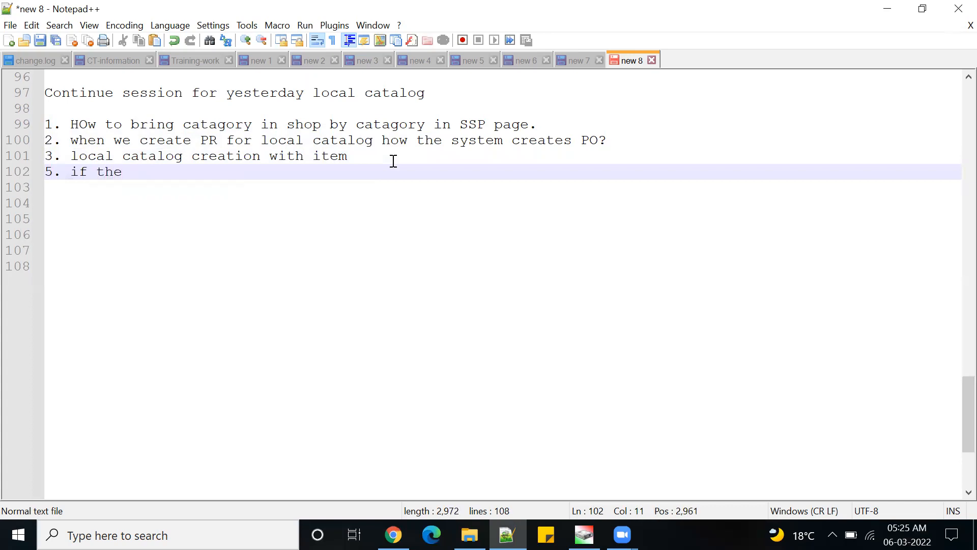
text(application )
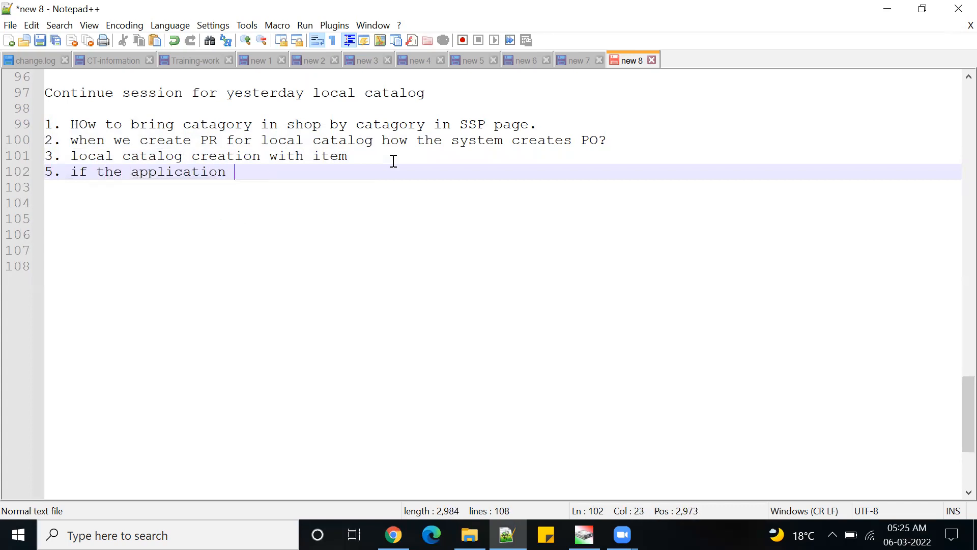
text(wanted to create )
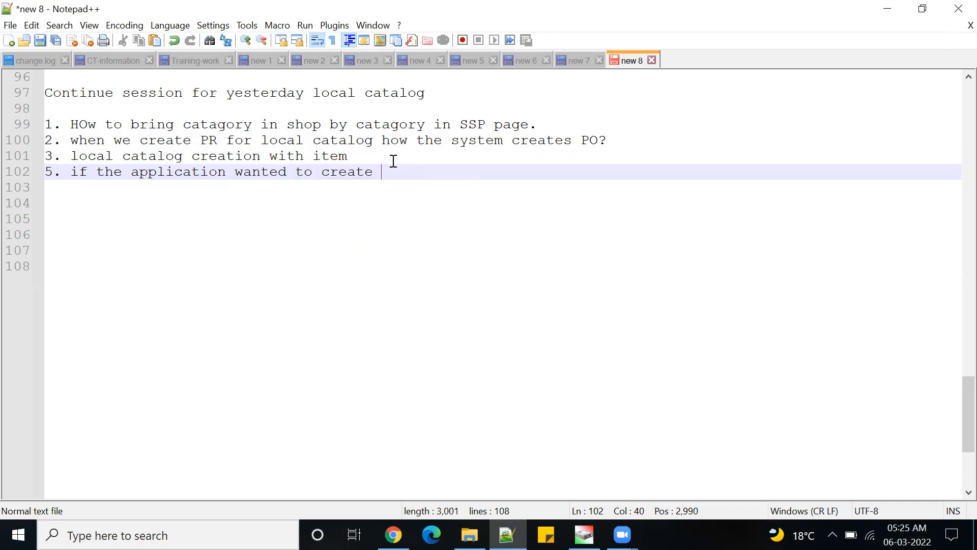
text(Automatic PO what is requi)
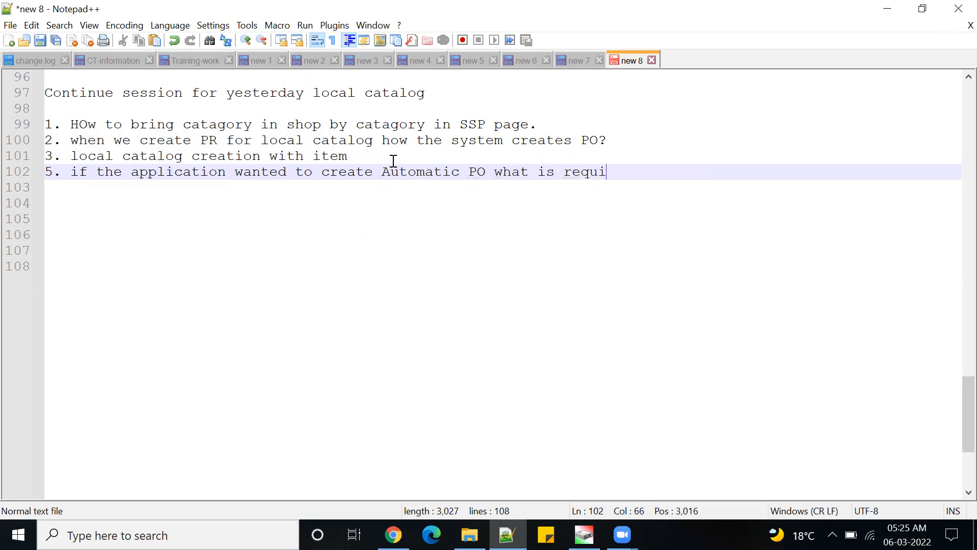
text(red or p)
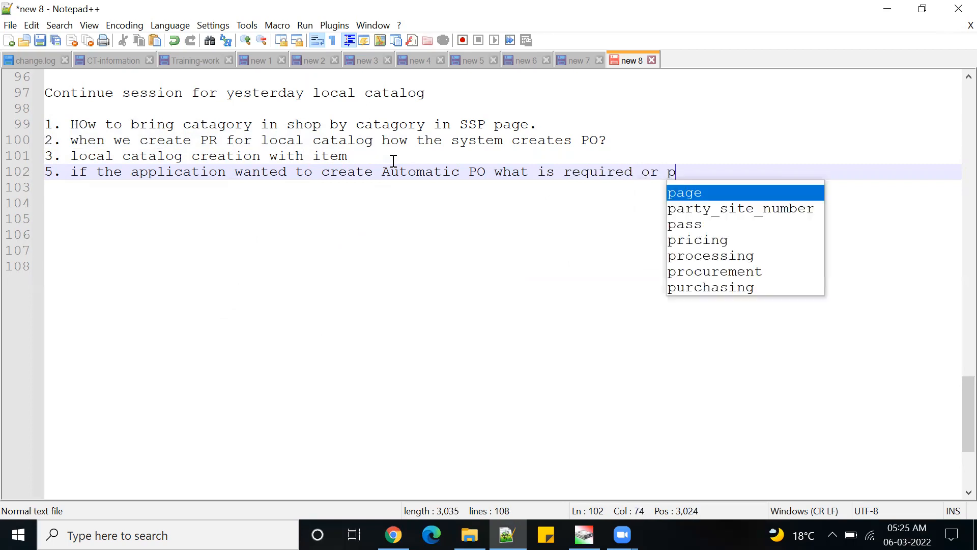
text(rereque)
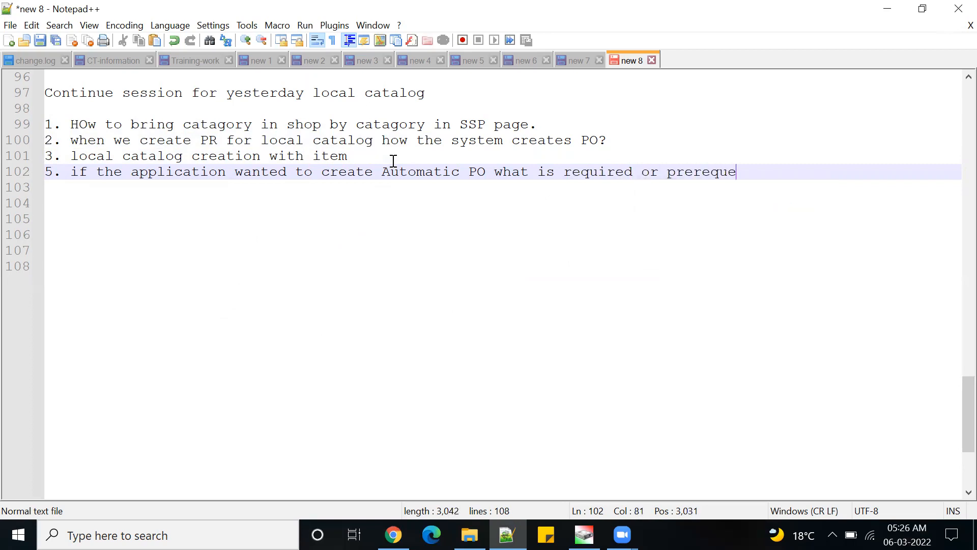
text(sites .)
- Add an indented sub-item under item 5: "1. agreement level we have to check PO check box whether this is enabled or not"
key(Return)
key(Return)
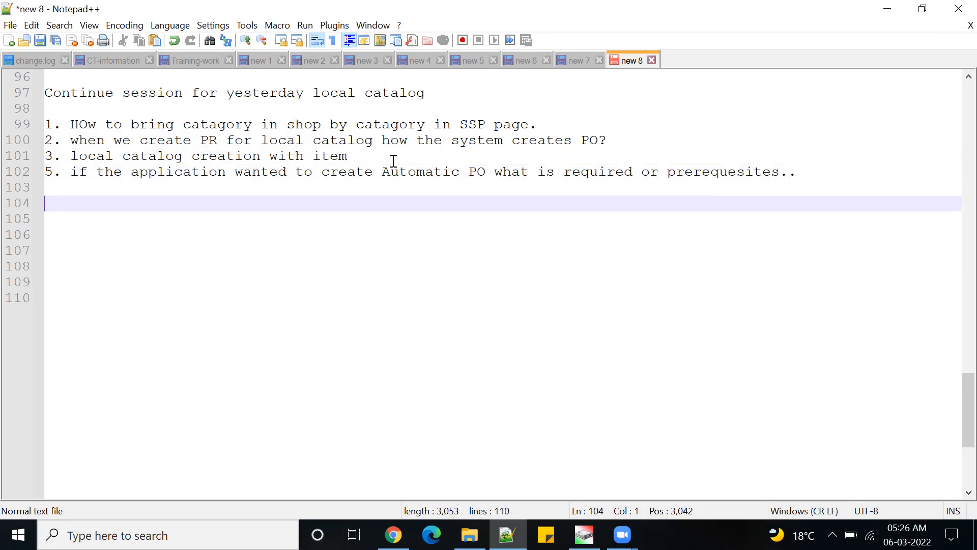
key(Tab)
key(Tab)
text(1. a)
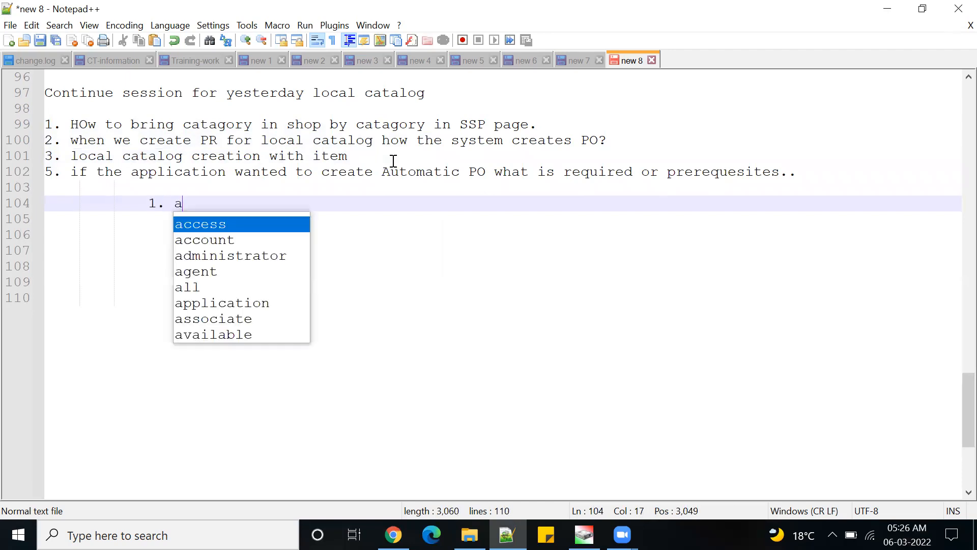
text(greement )
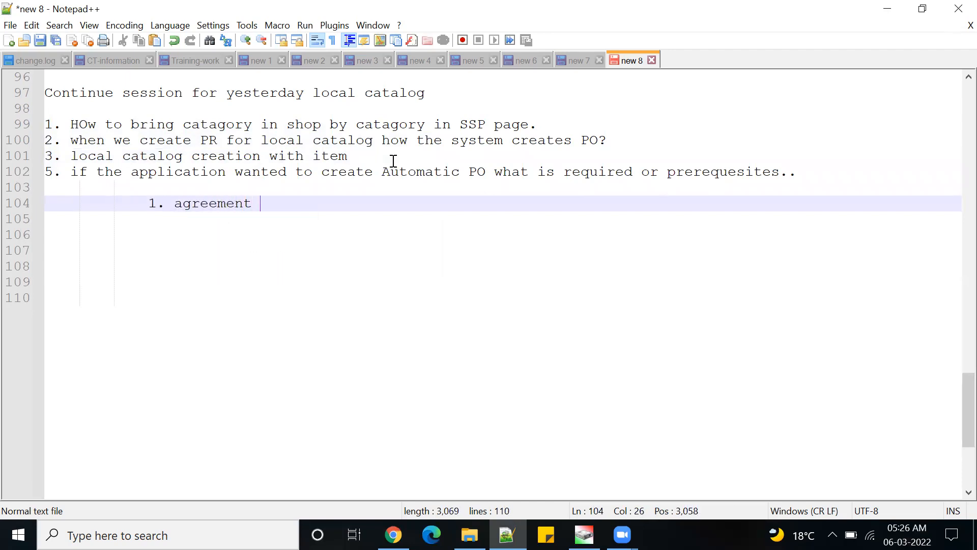
text(level we have )
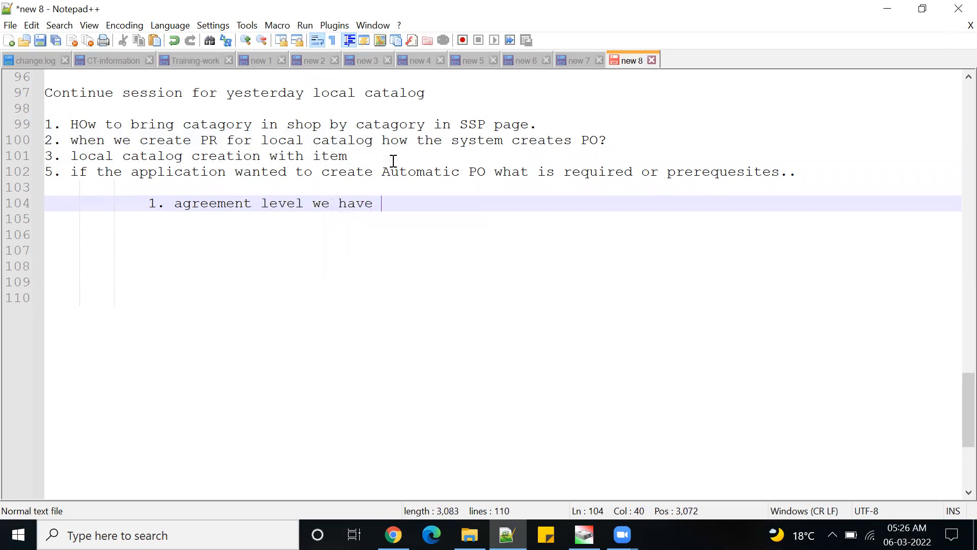
text(to check PO ch)
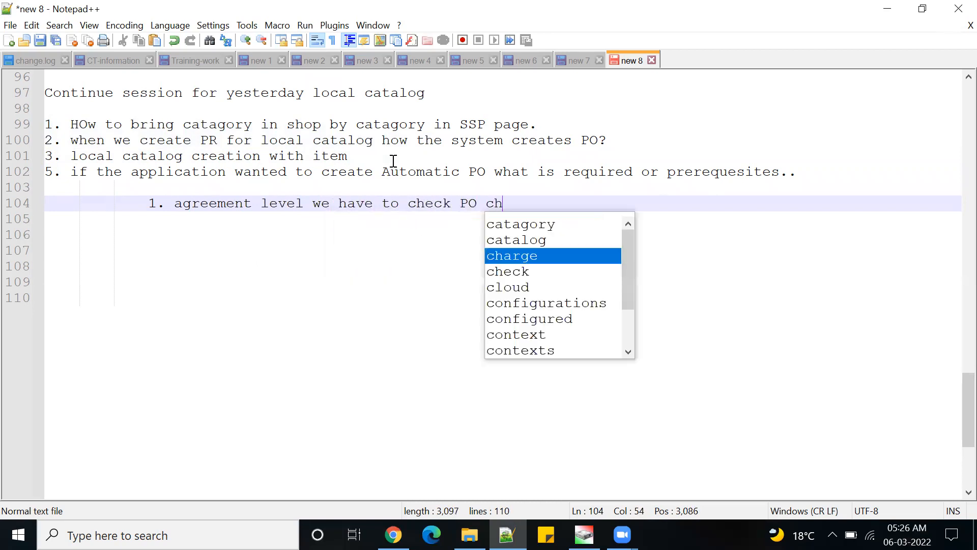
text(eck box )
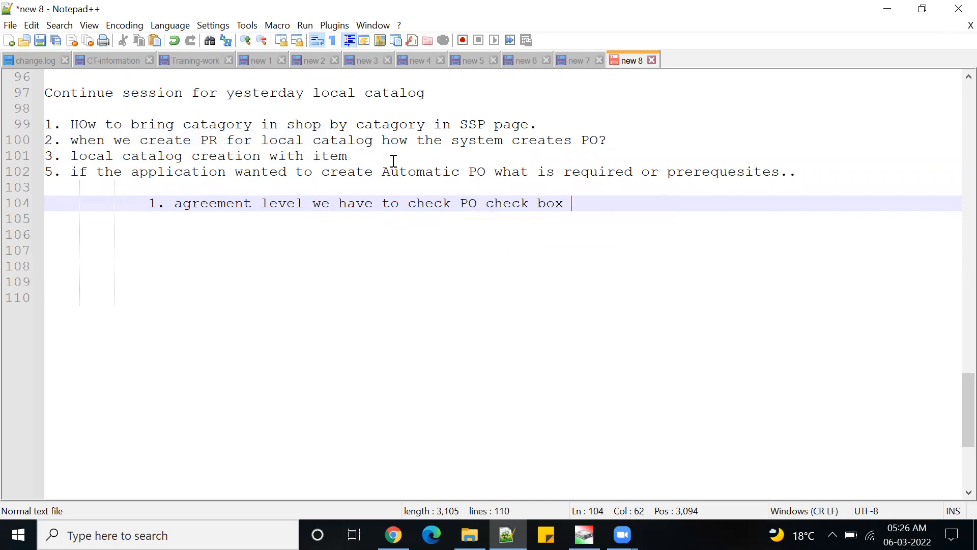
text(whether this is)
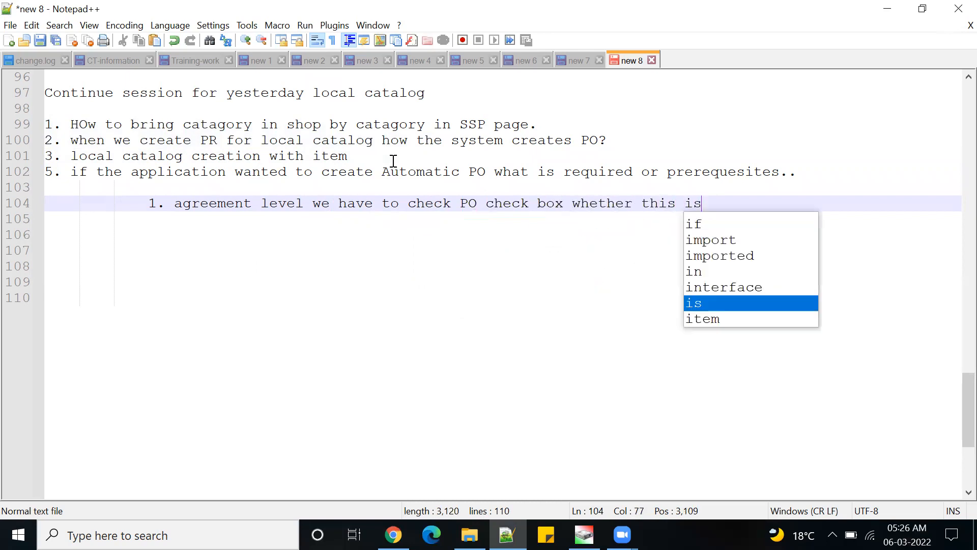
text( enabled or not)
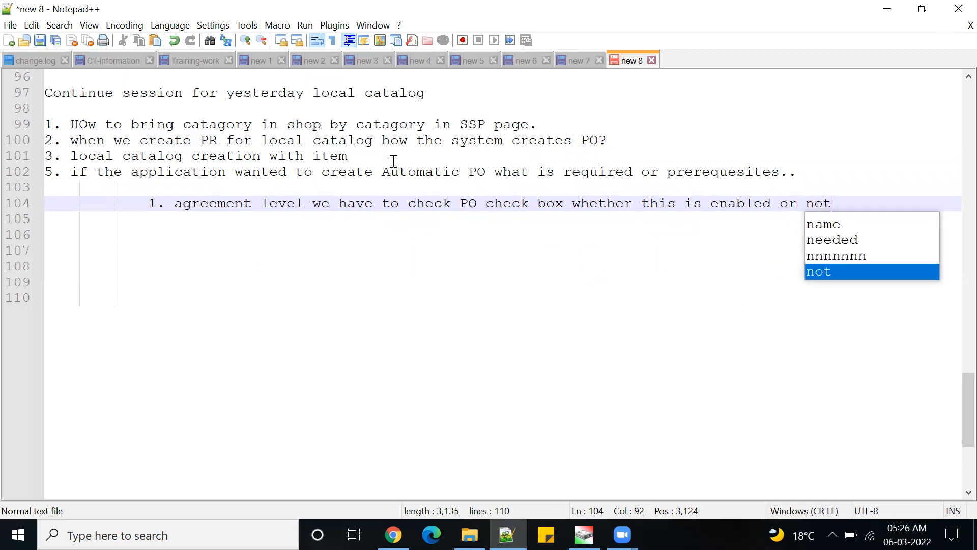
- Start a second sub-item: "2. Buyer is mandatory and this buyer configured either from 'manage buyer assignment rules"
key(Return)
text(2.)
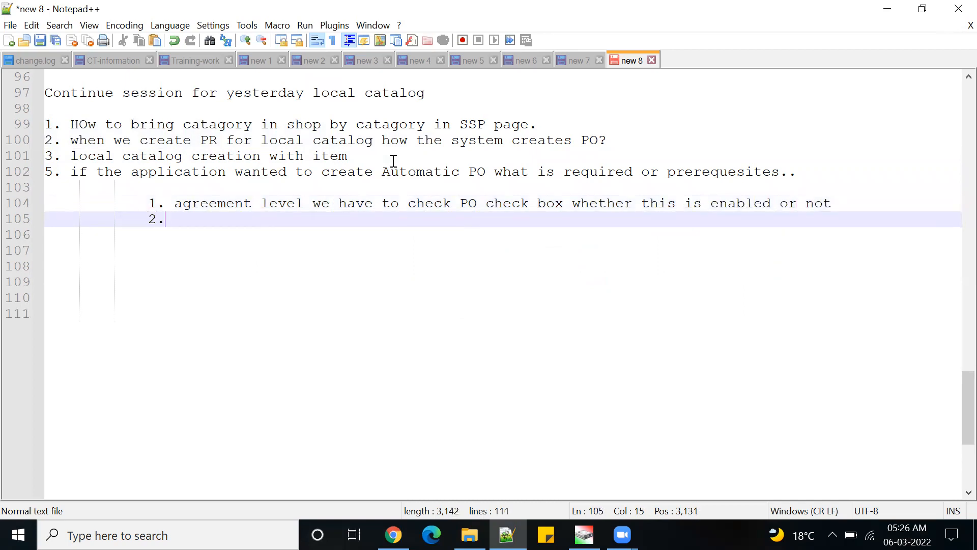
text( Buyer is ma)
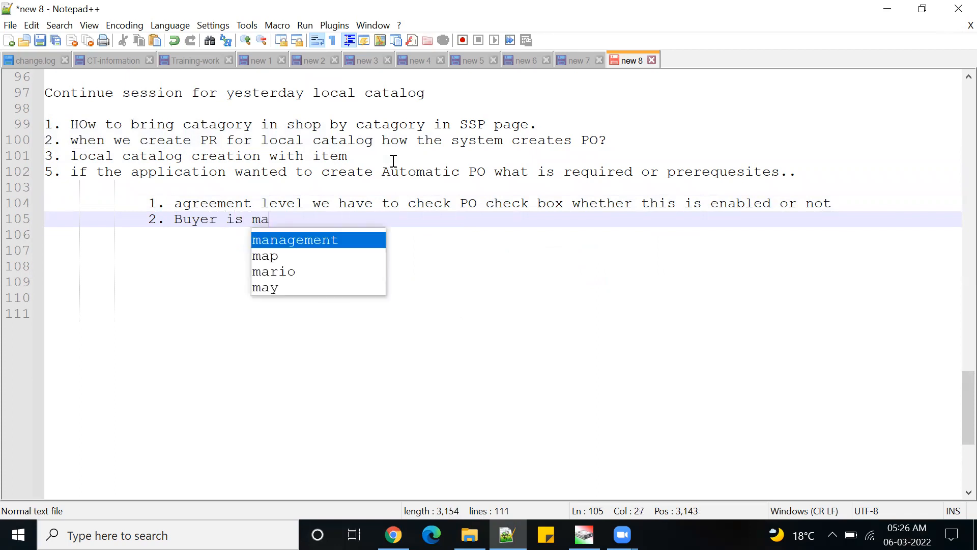
text(ndatory and this buyer)
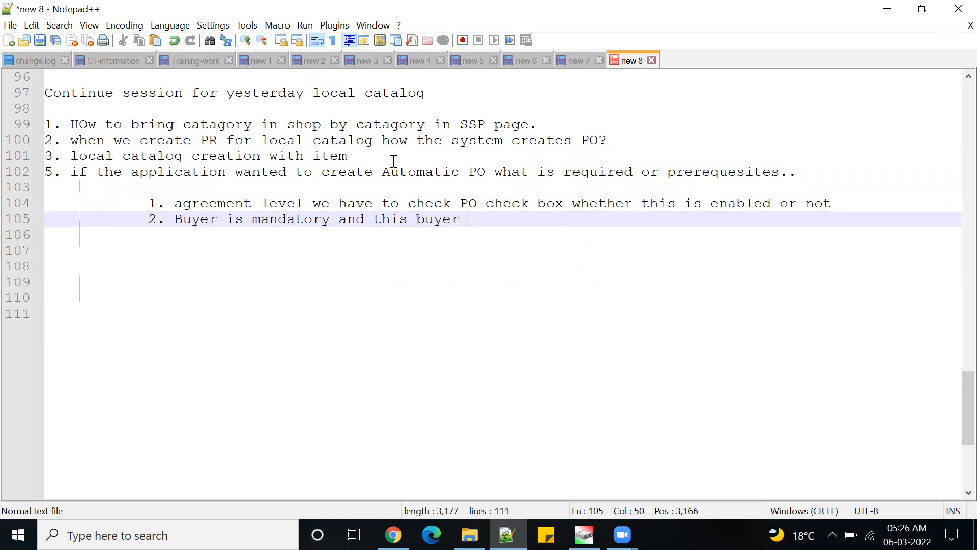
text( configured either from )
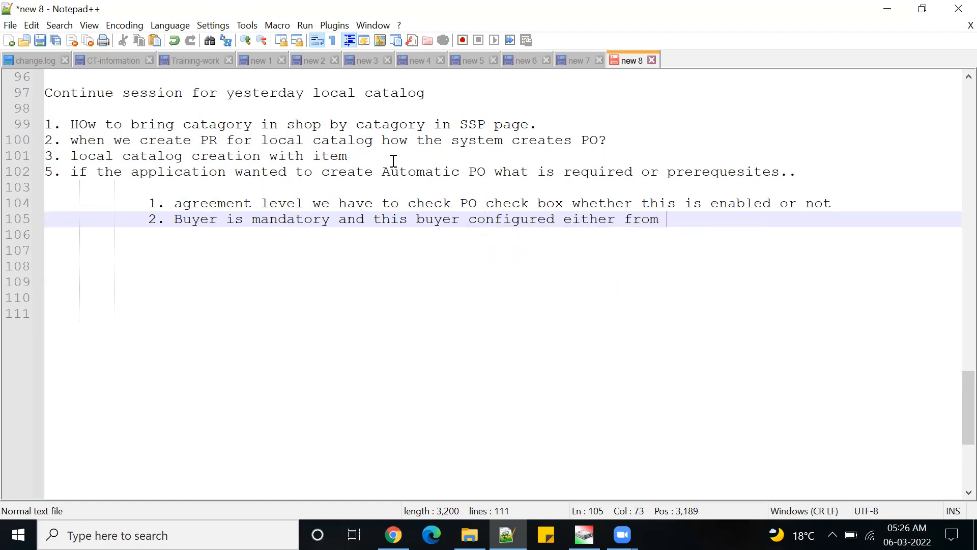
text('manage buy)
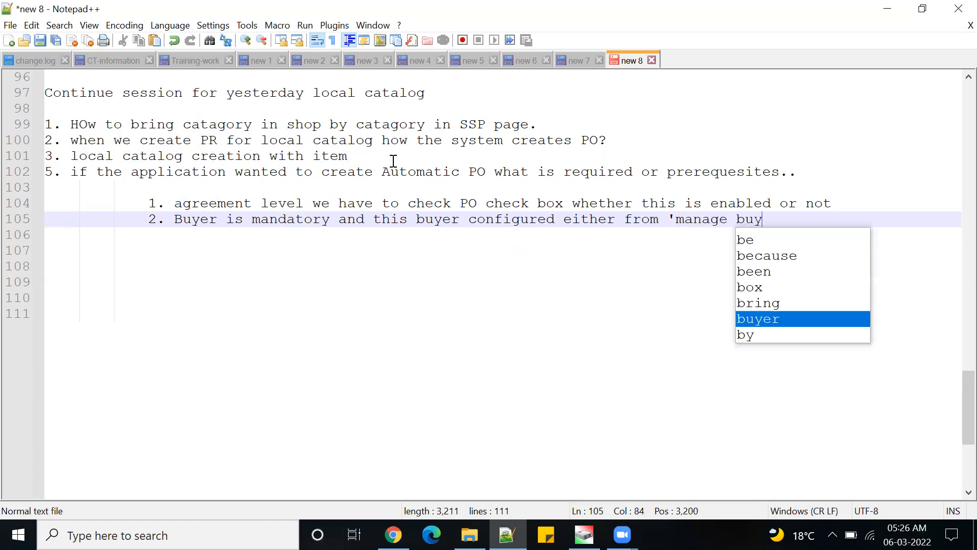
text(er assign)
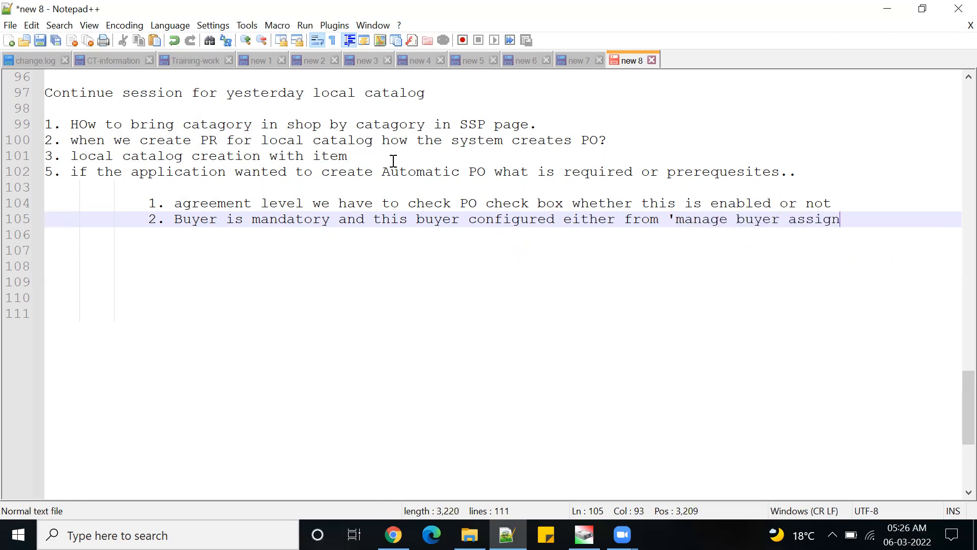
text(ment rules)
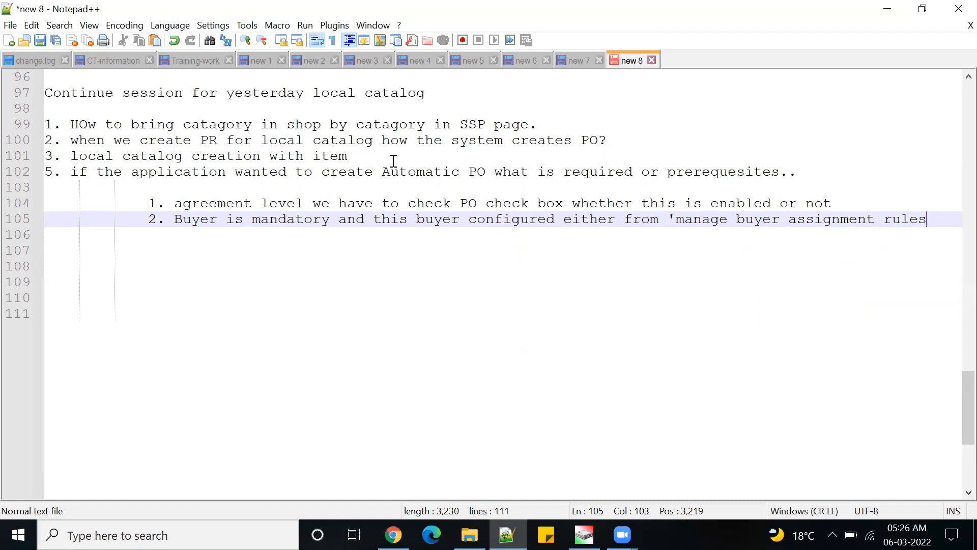
- Complete sub-item 2 by closing the quote and adding "or configure BU the buyer value would be mapped."
text(' or configure B)
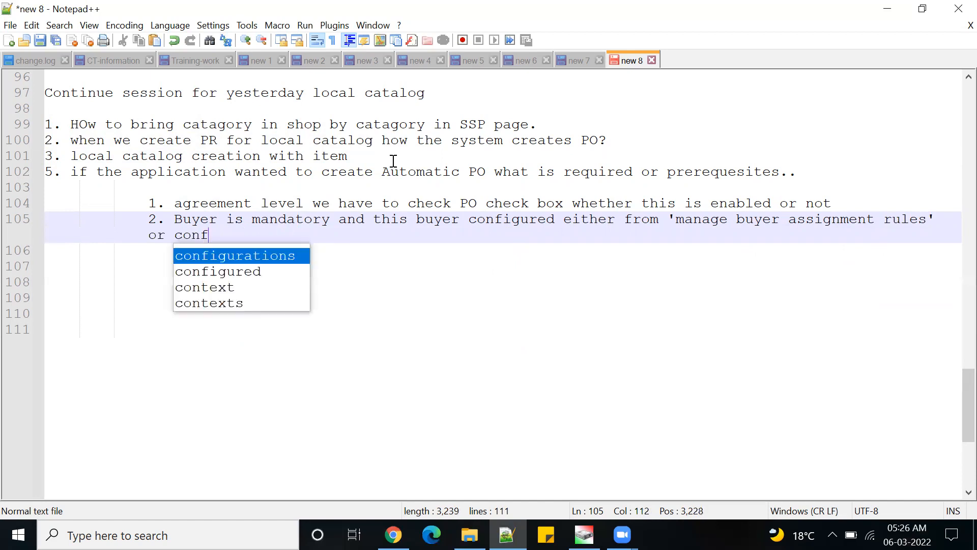
text(U )
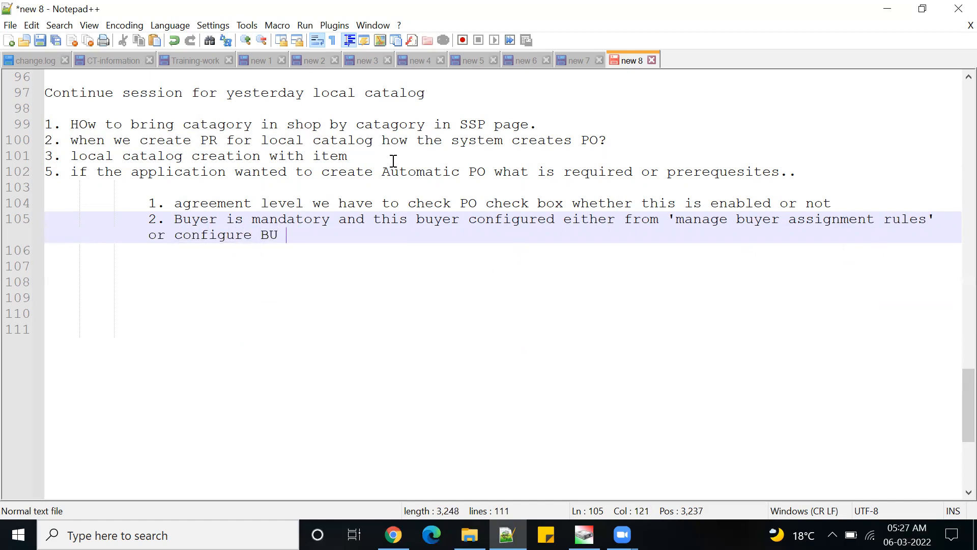
text(the bu)
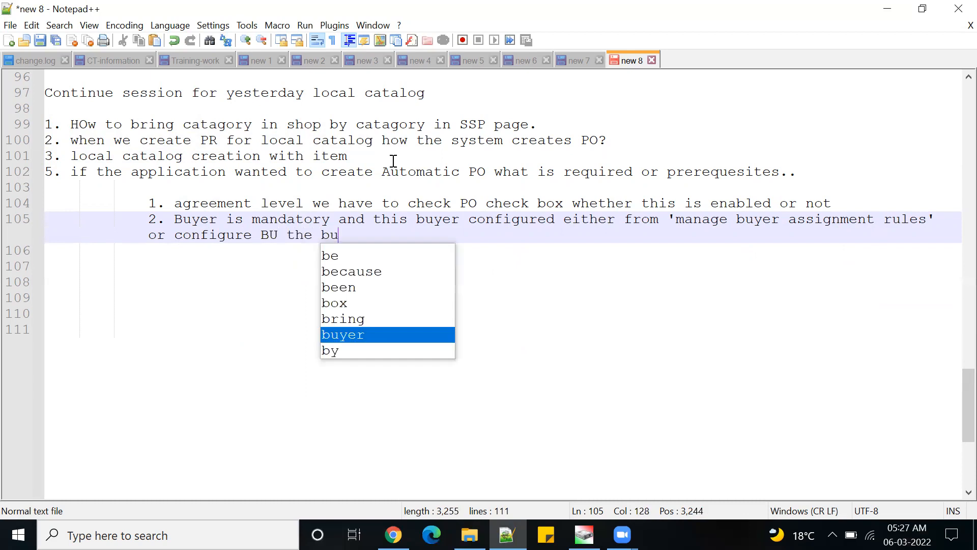
text(yer se)
key(BackSpace)
key(BackSpace)
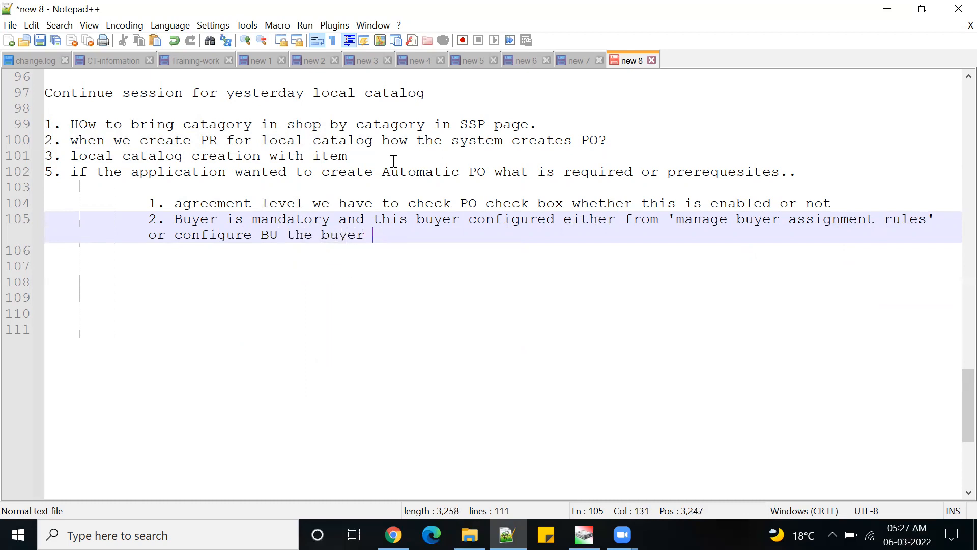
text(value would be)
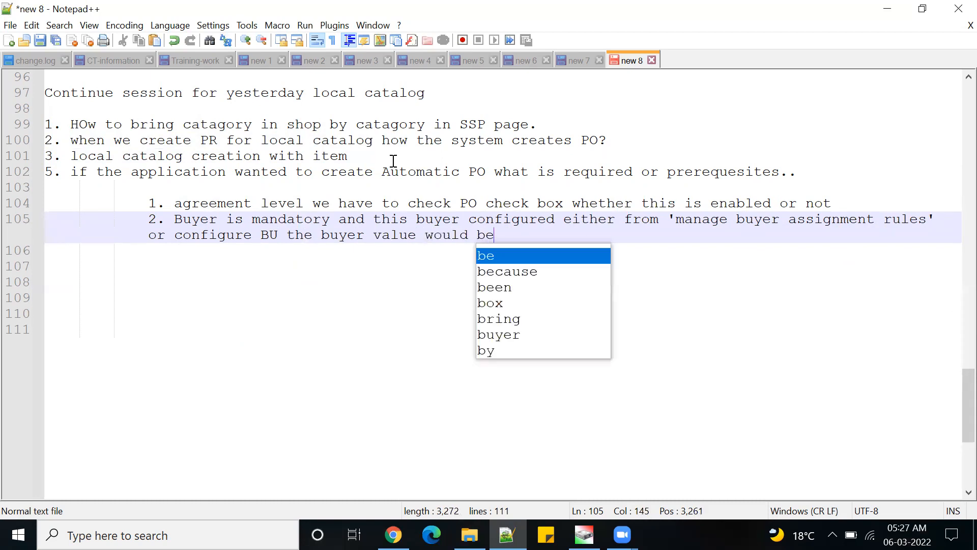
text( mapped.)
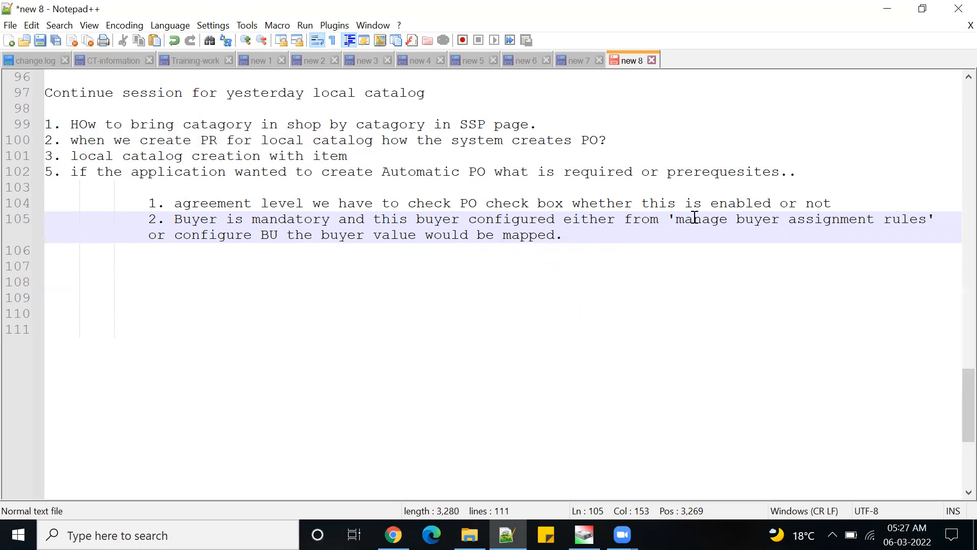
- Highlight the "Continue session for yesterday local catalog" heading and the whole numbered list with its two sub-items for review
drag(432, 93, 8, 89)
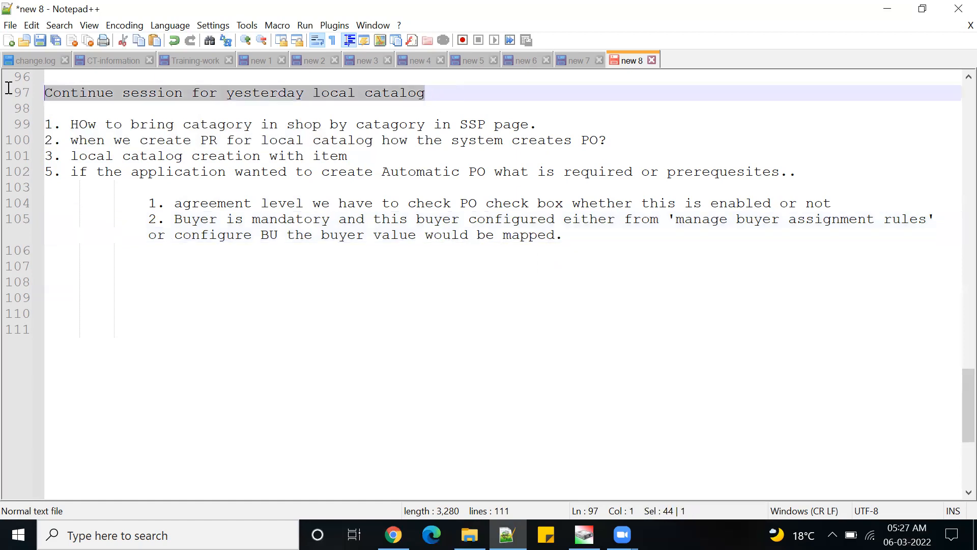
drag(612, 239, 40, 126)
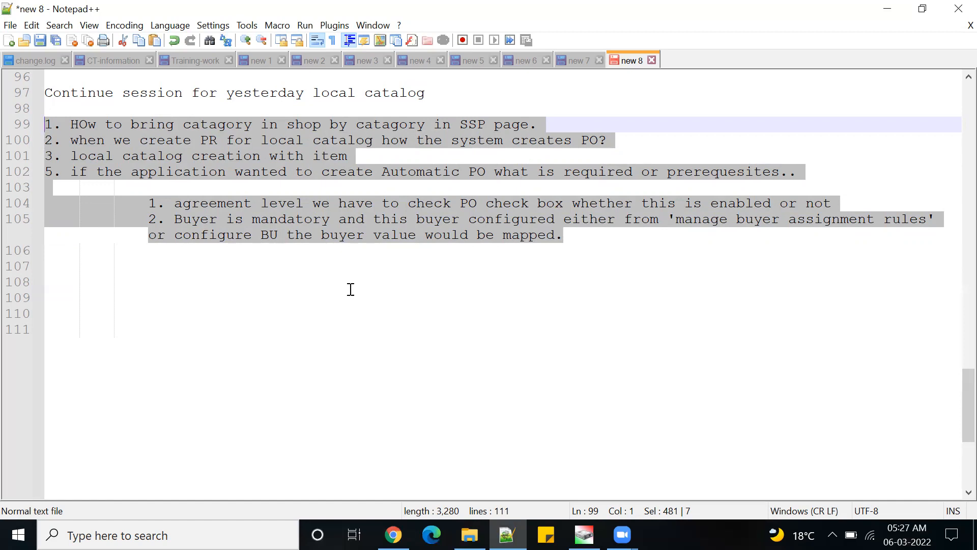
- Switch to Chrome and go from the Oracle Requisitions shop page to the Oracle home page
mouse_move(393, 534)
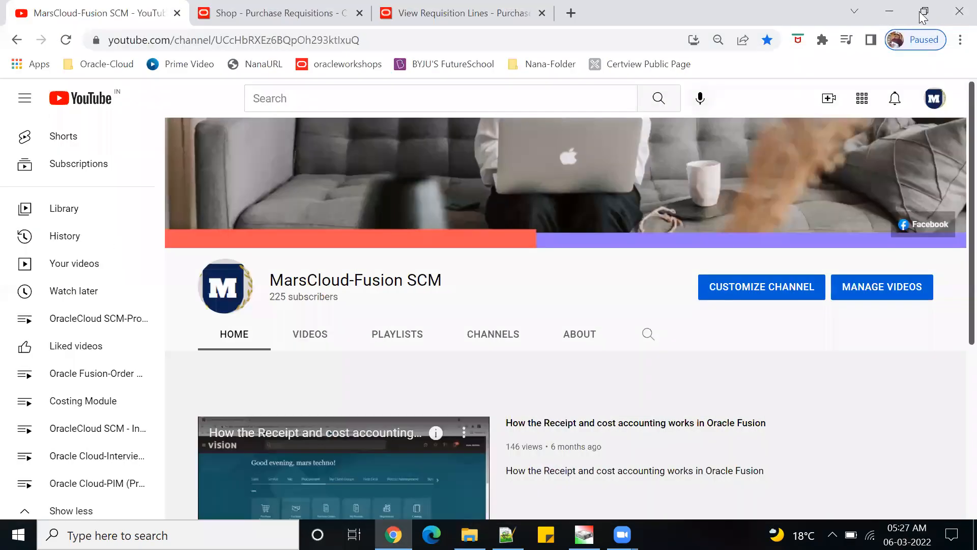
click(922, 12)
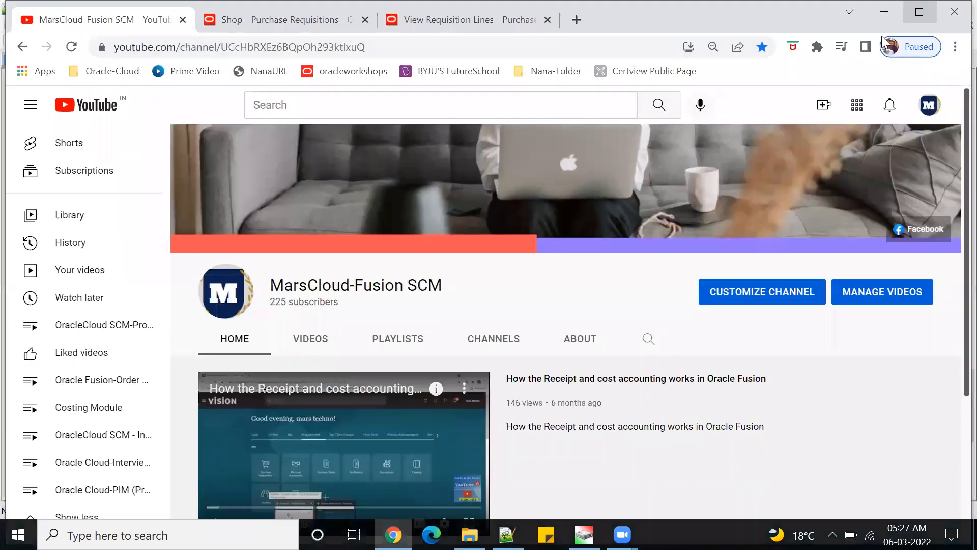
click(576, 20)
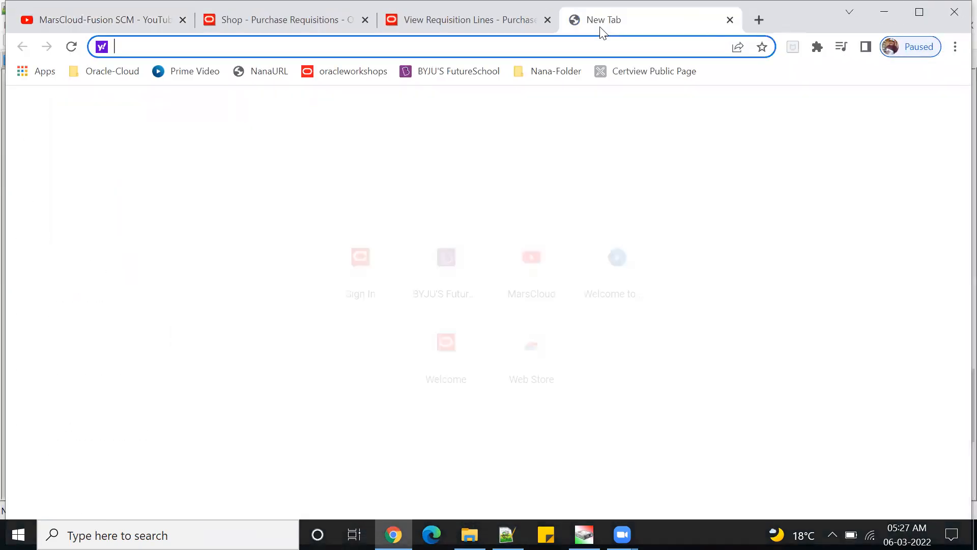
click(536, 72)
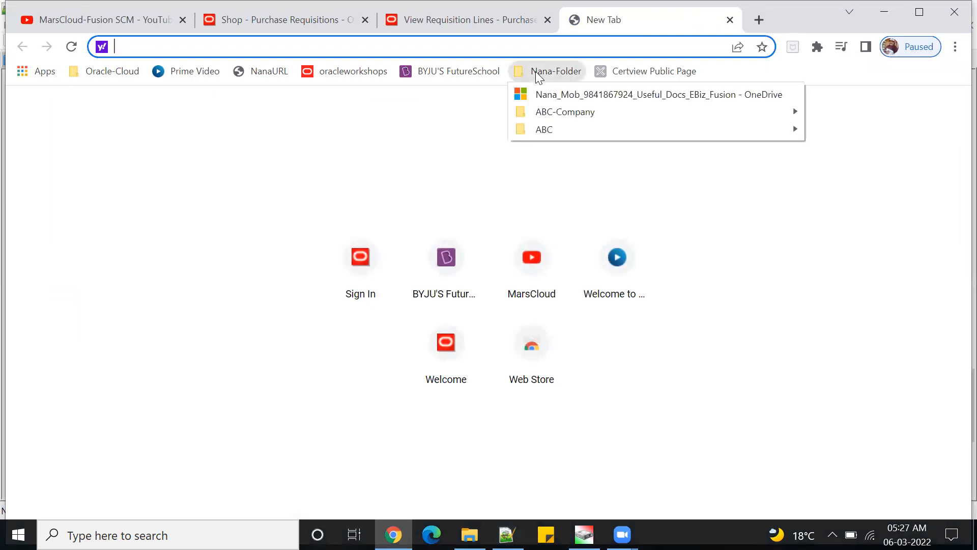
mouse_move(101, 71)
click(285, 20)
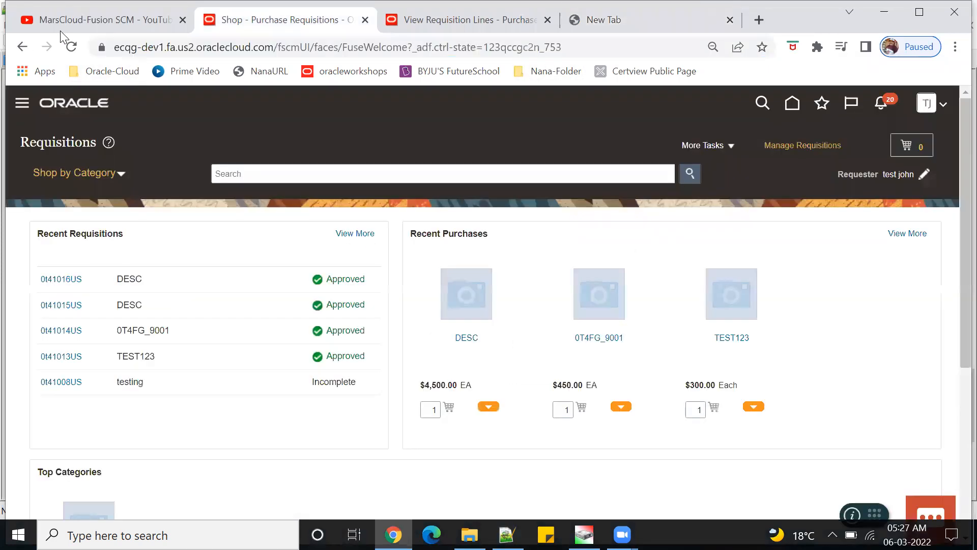
click(792, 104)
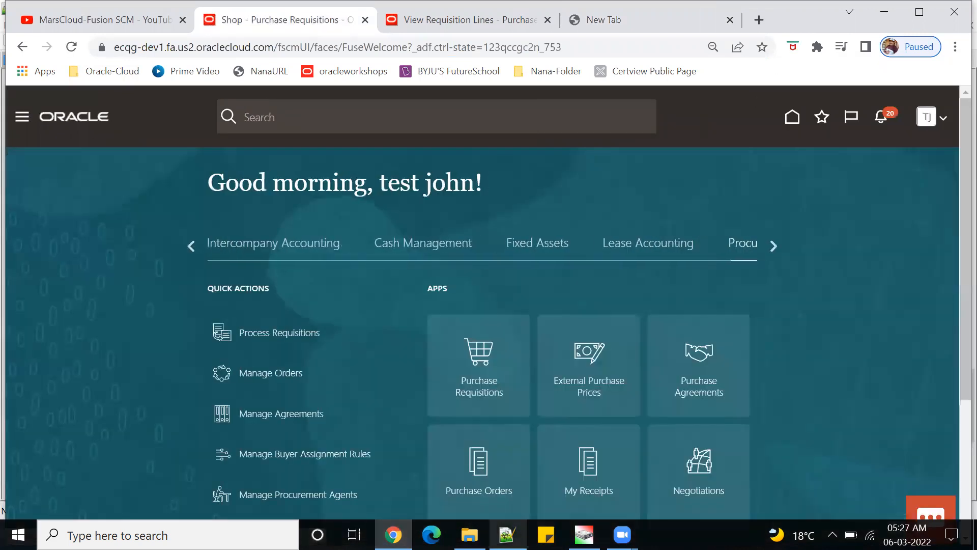
- Recheck the session notes in Notepad++, and return to the Oracle home page in Chrome with the Ask chat minimized
mouse_move(507, 535)
click(527, 497)
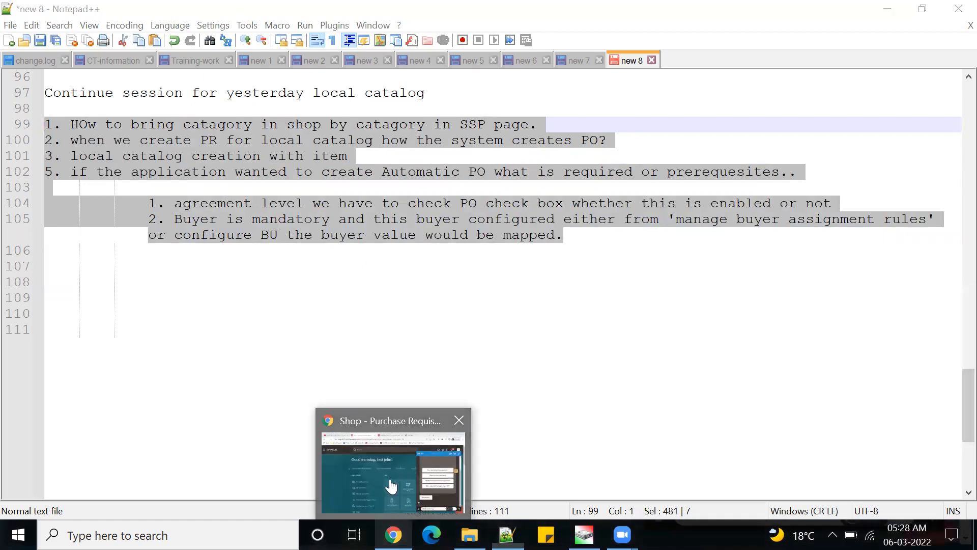
click(390, 479)
click(929, 144)
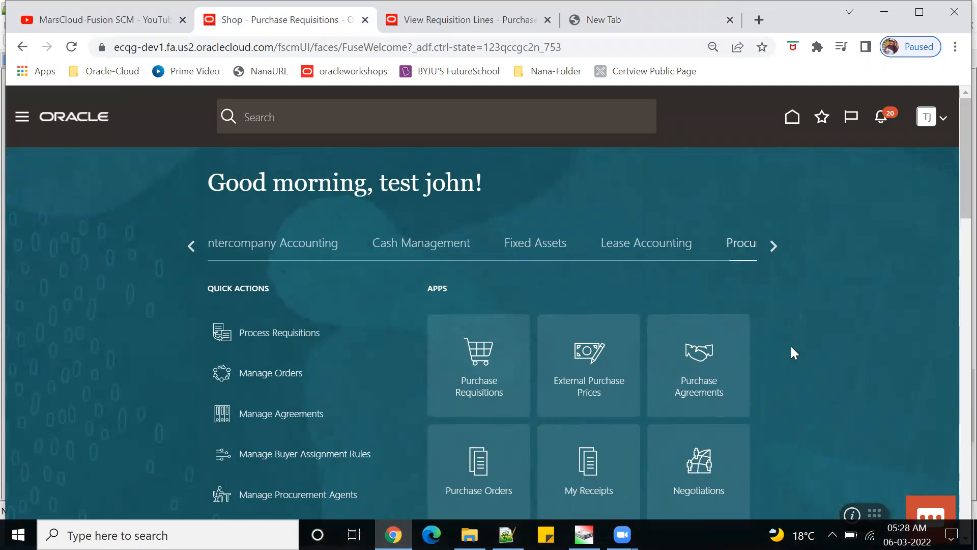
- View the Catalogs work area from the Procurement apps and return to the Oracle home page
scroll(790, 337, down, 1)
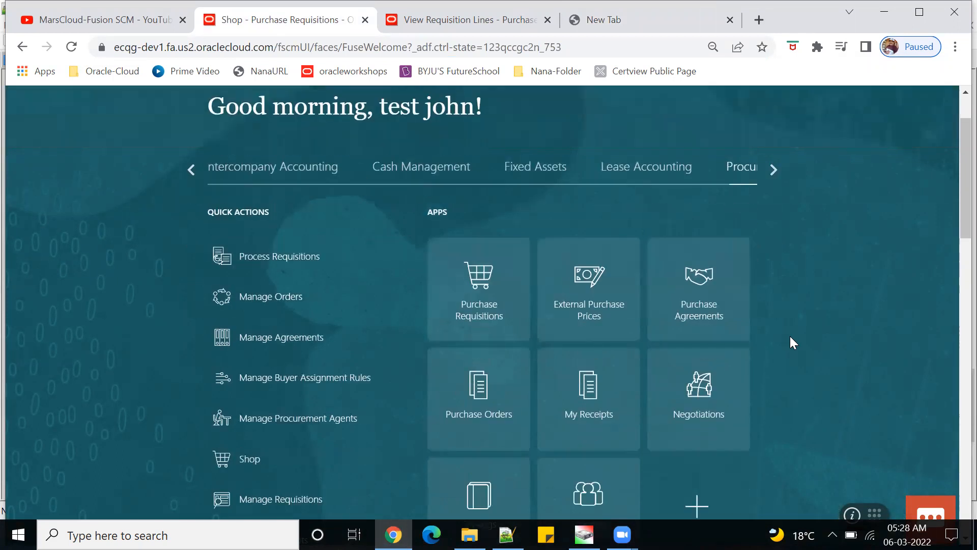
scroll(786, 341, down, 1)
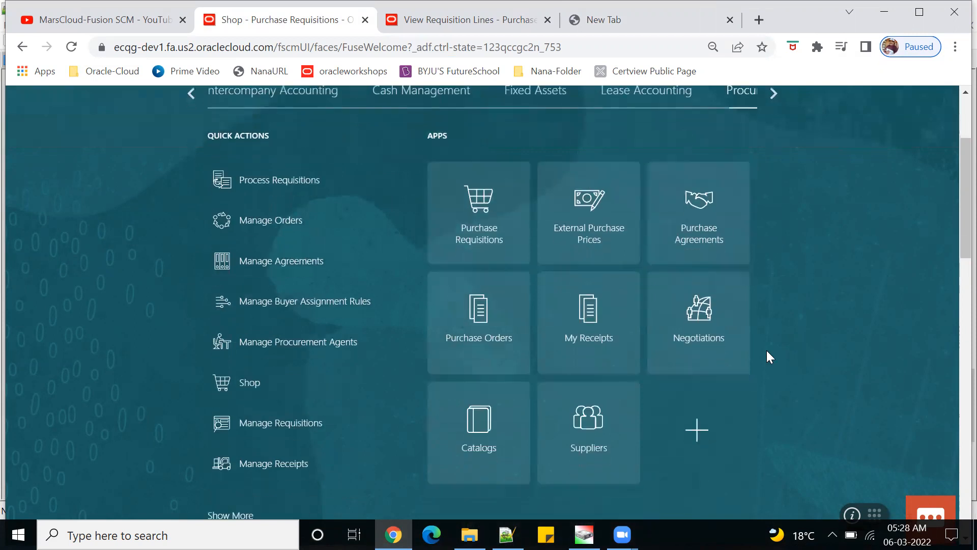
click(504, 428)
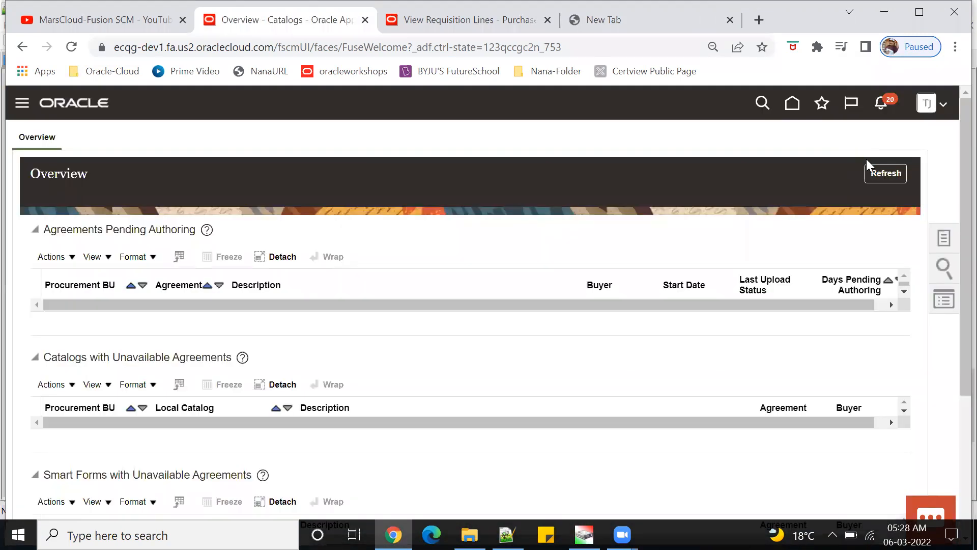
click(794, 103)
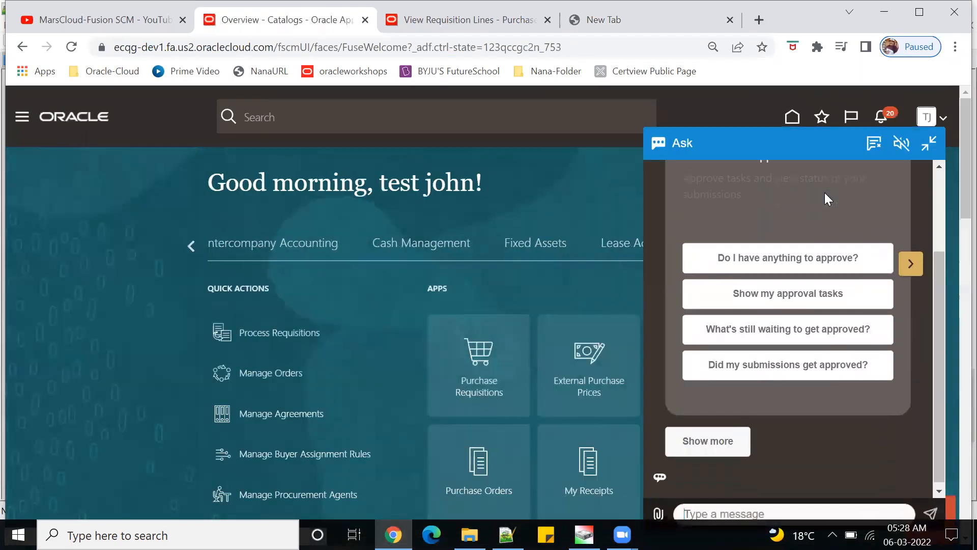
- Open Setup and Maintenance and switch the setup offering to Procurement, keeping the Ask chat minimized
click(930, 144)
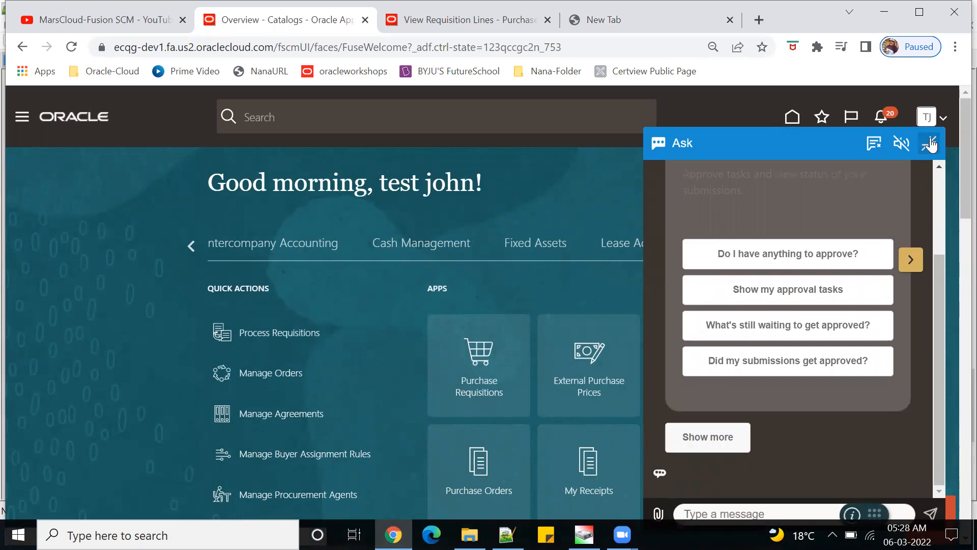
click(946, 120)
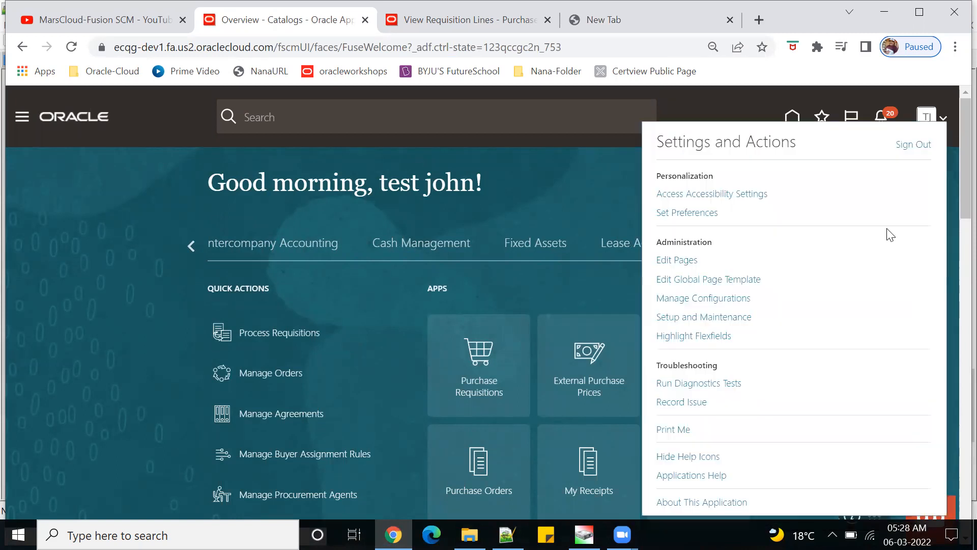
click(683, 319)
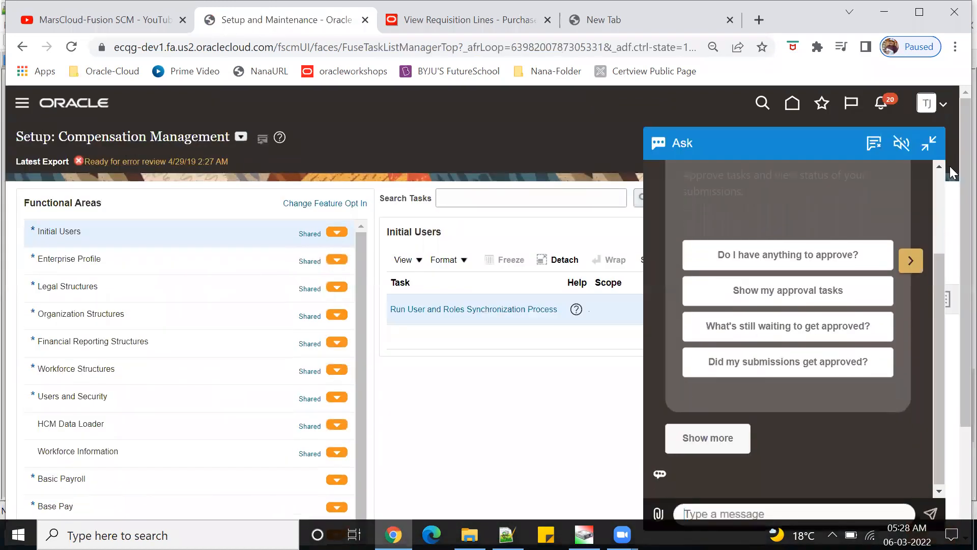
click(929, 144)
click(241, 138)
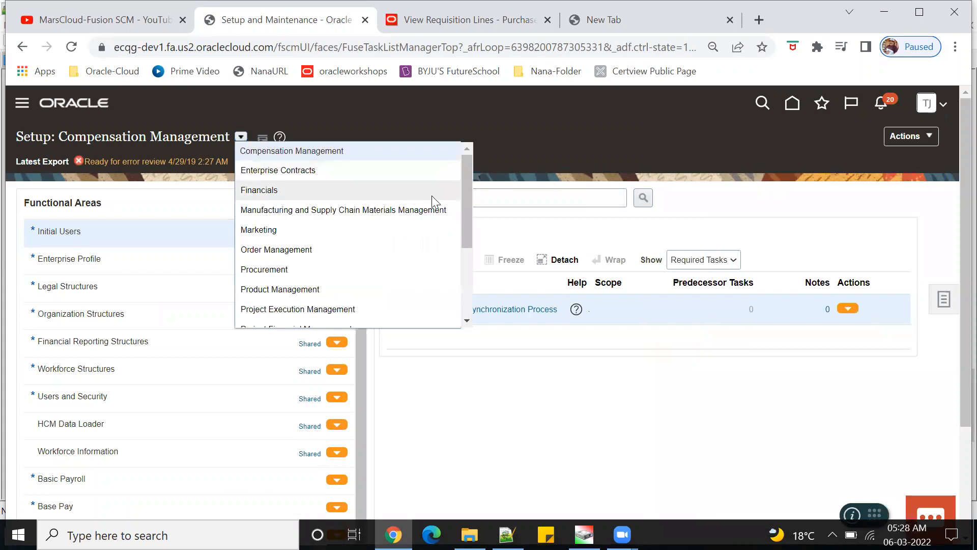
click(281, 267)
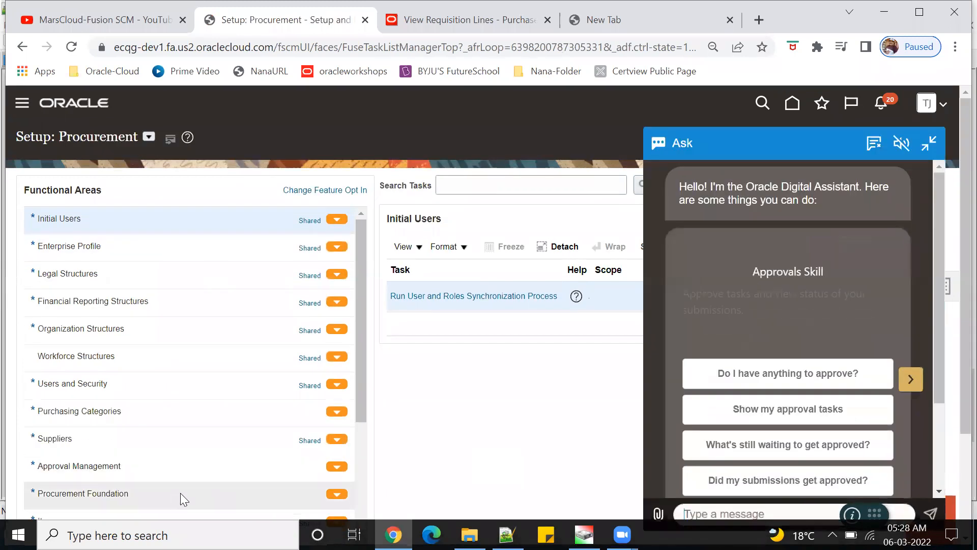
click(929, 143)
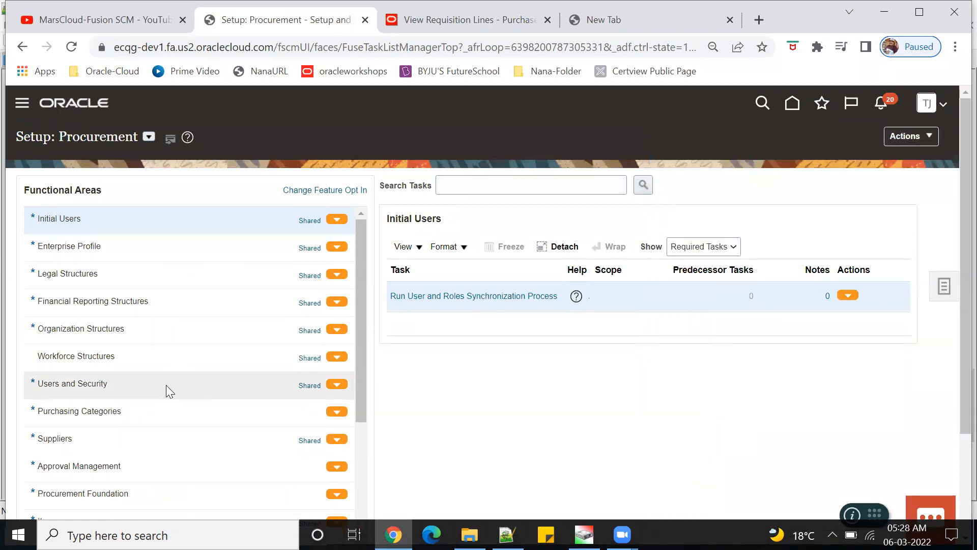
- Open the Manage Functional Area Catalogs task of the Purchasing Categories functional area and minimize the Ask chat
scroll(164, 389, down, 1)
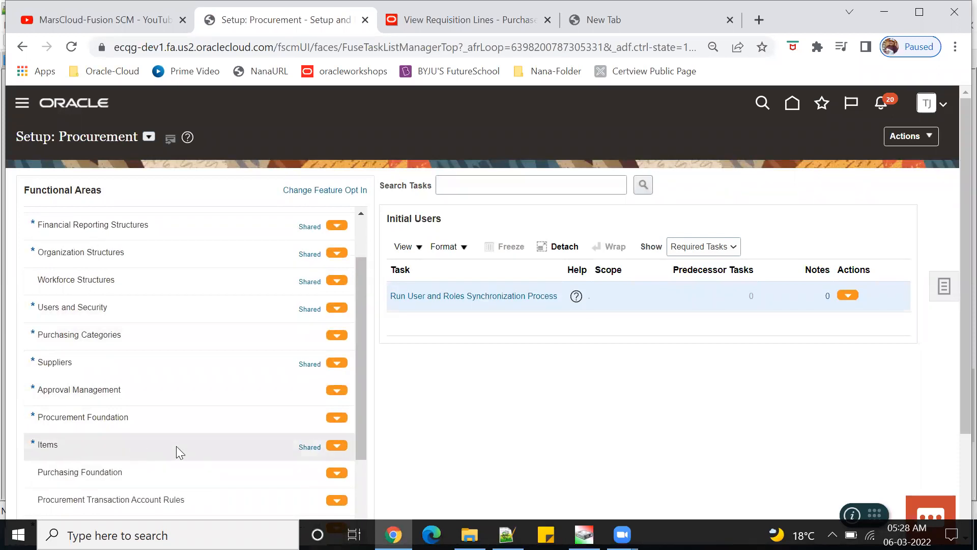
click(133, 335)
click(456, 296)
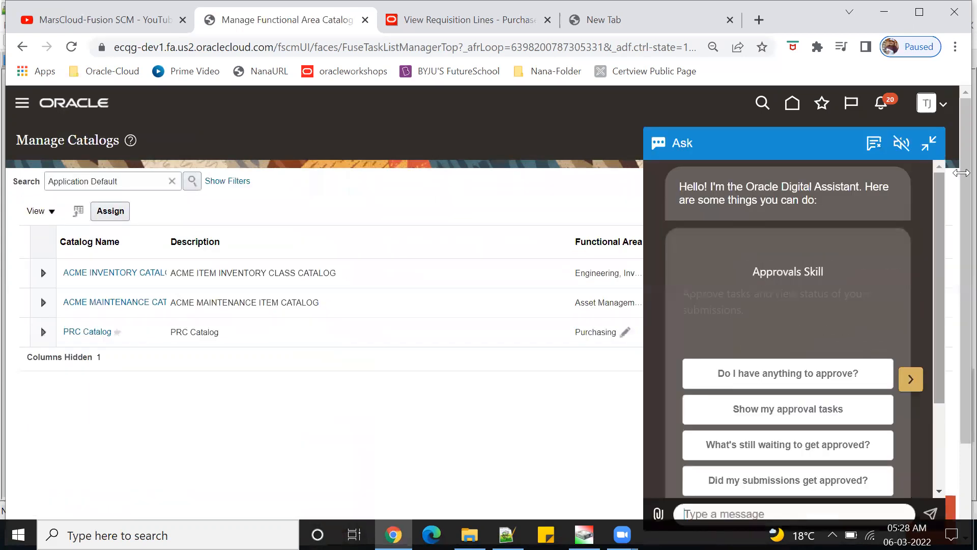
click(930, 145)
- Open the PRC Catalog for editing and expand its category tree
click(303, 332)
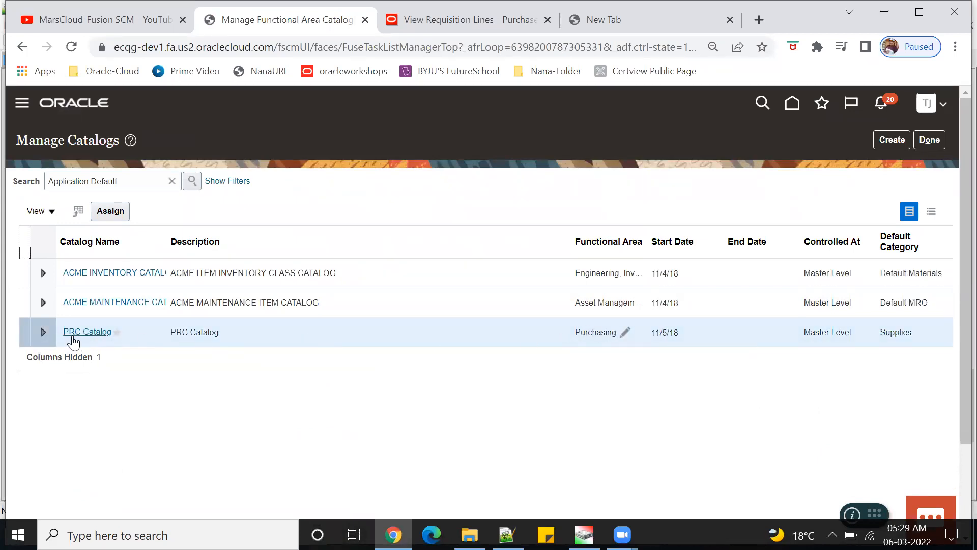
click(90, 332)
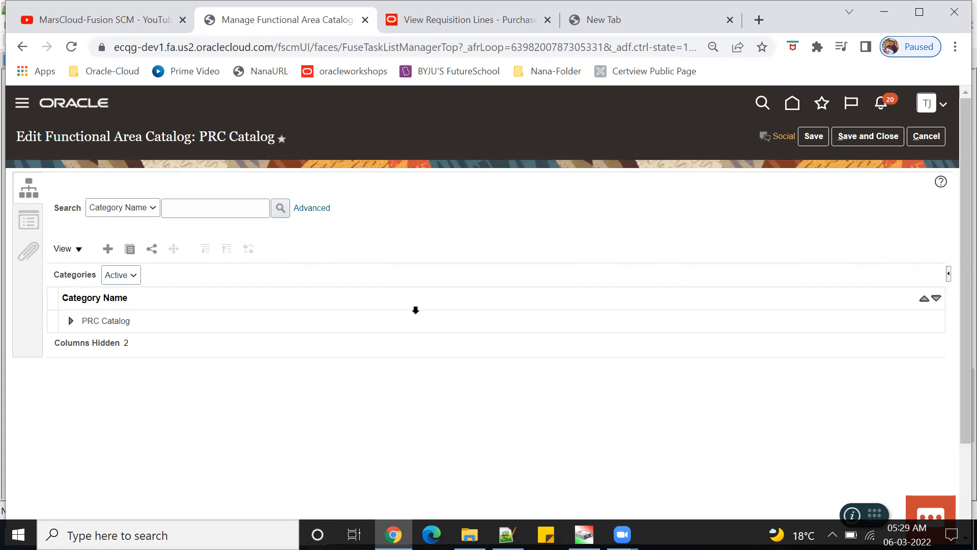
click(186, 318)
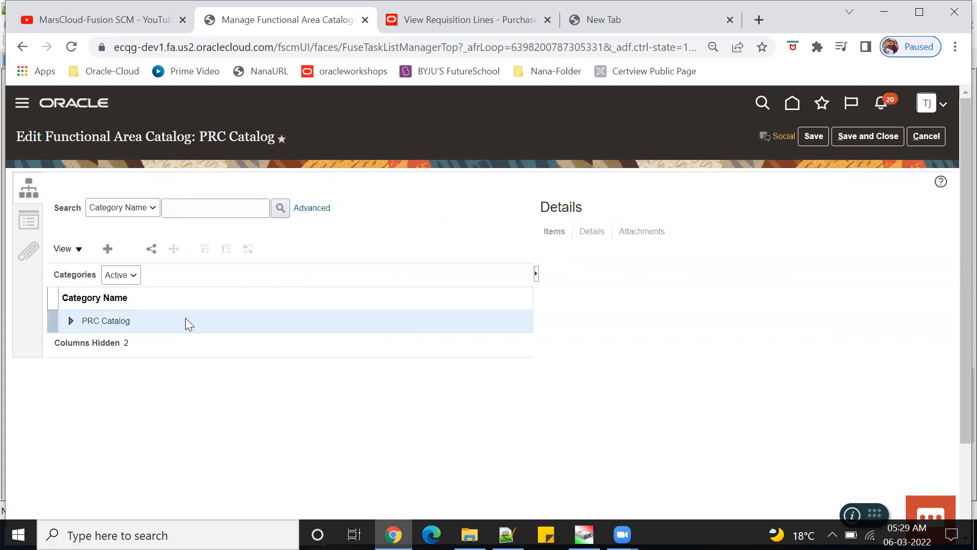
click(70, 321)
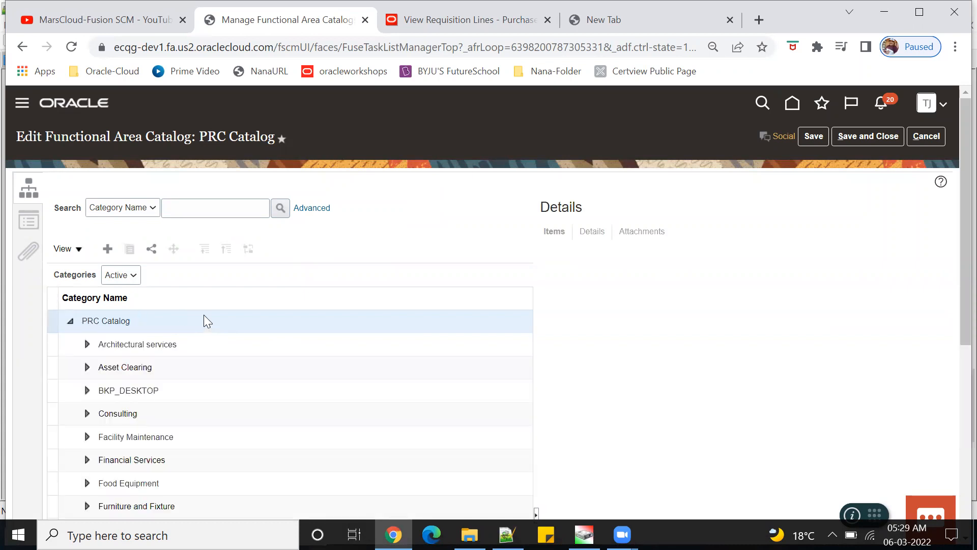
- Create a category in the PRC Catalog with name, code and description all set to 0t4_food_category
click(107, 249)
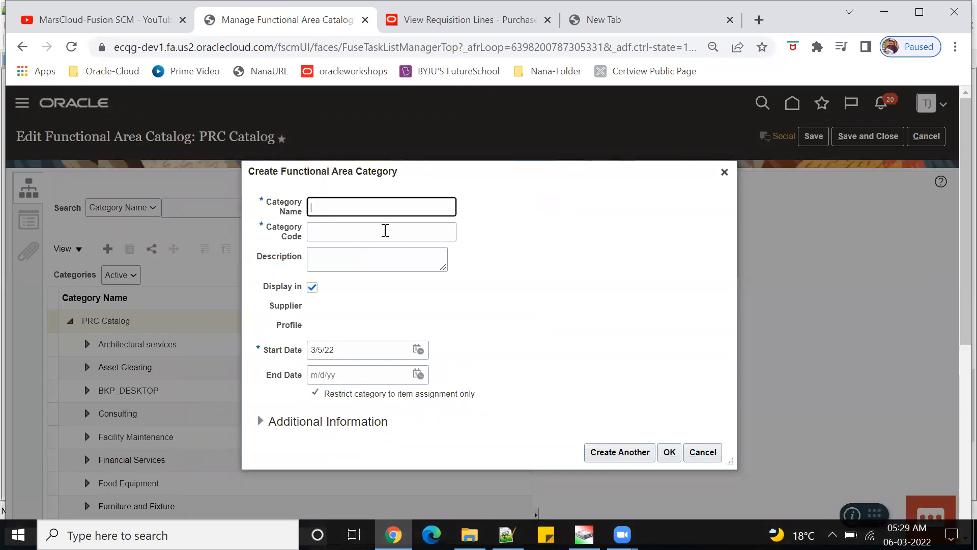
text(0t4_food_category)
key(Tab)
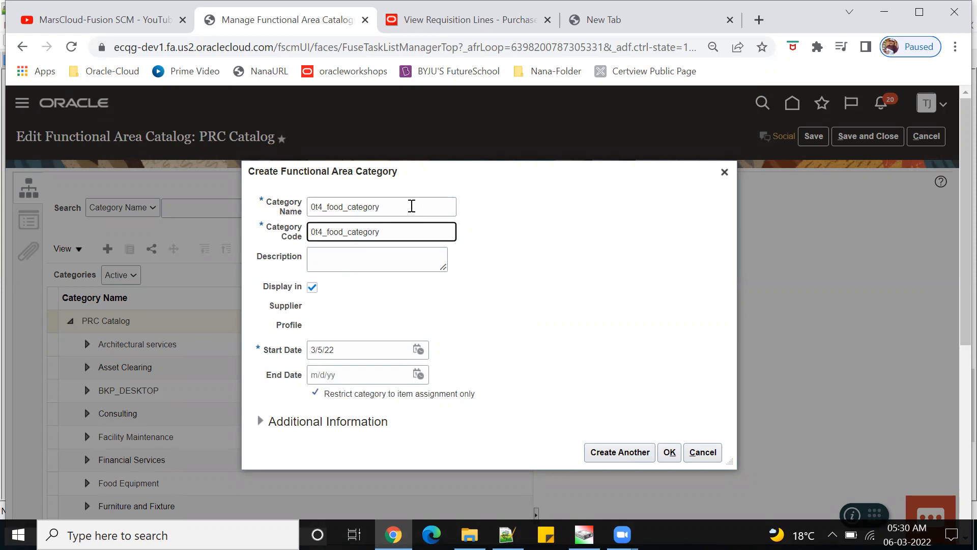
double_click(411, 207)
key(ctrl+c)
click(361, 258)
key(ctrl+v)
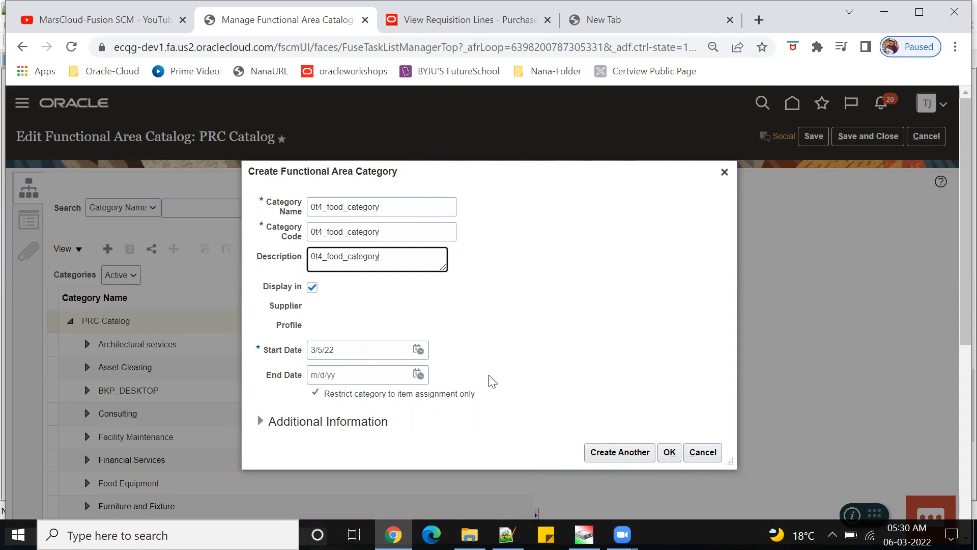
click(669, 452)
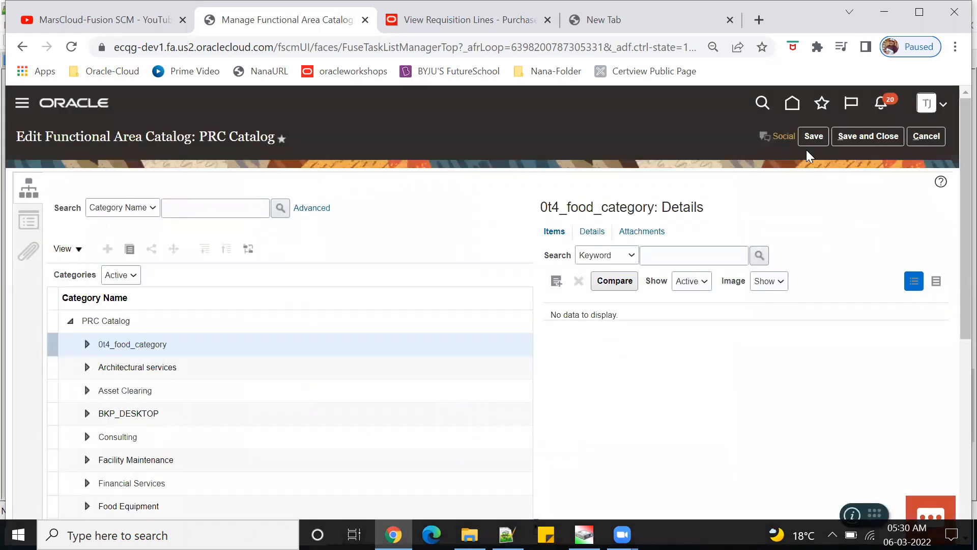
- Save and close the PRC Catalog, finish managing catalogs, and return to the Oracle home page
click(814, 136)
click(868, 136)
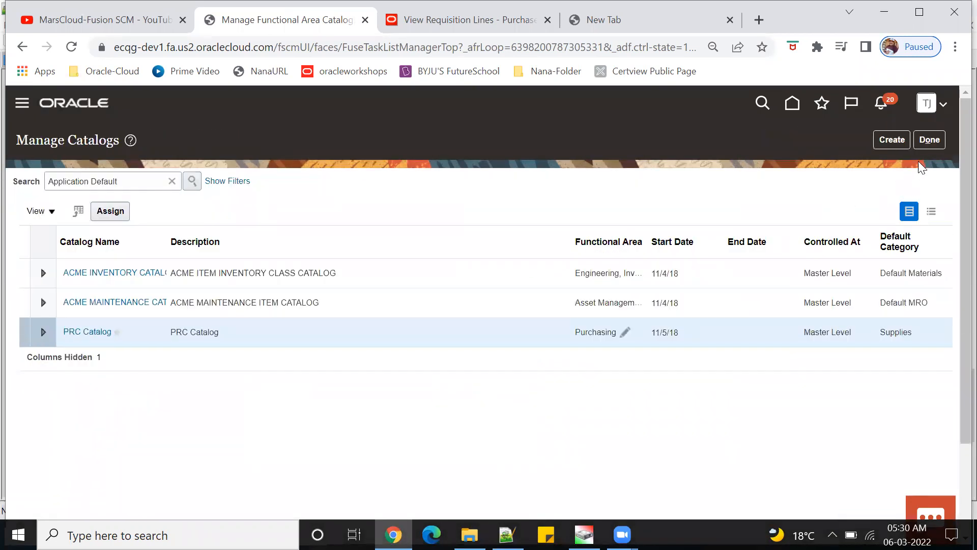
click(939, 142)
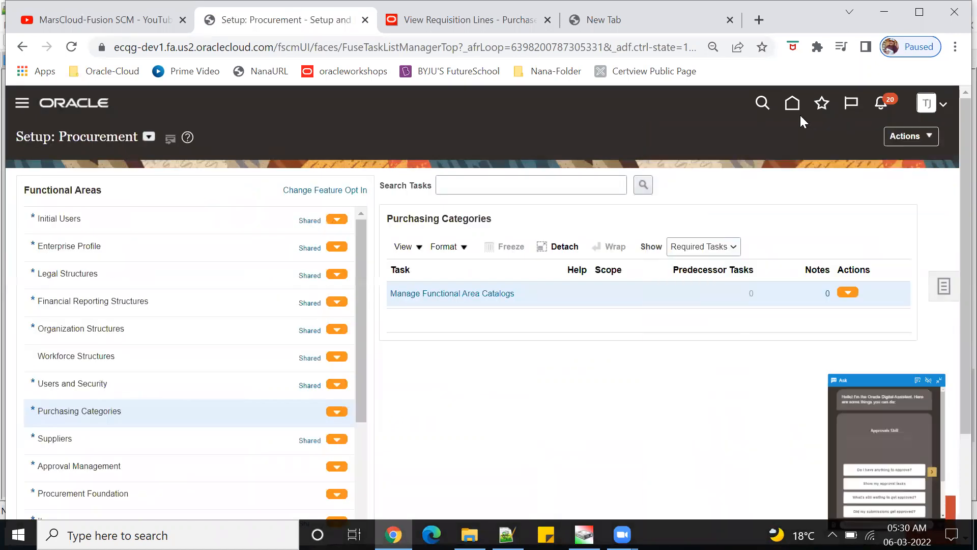
click(790, 103)
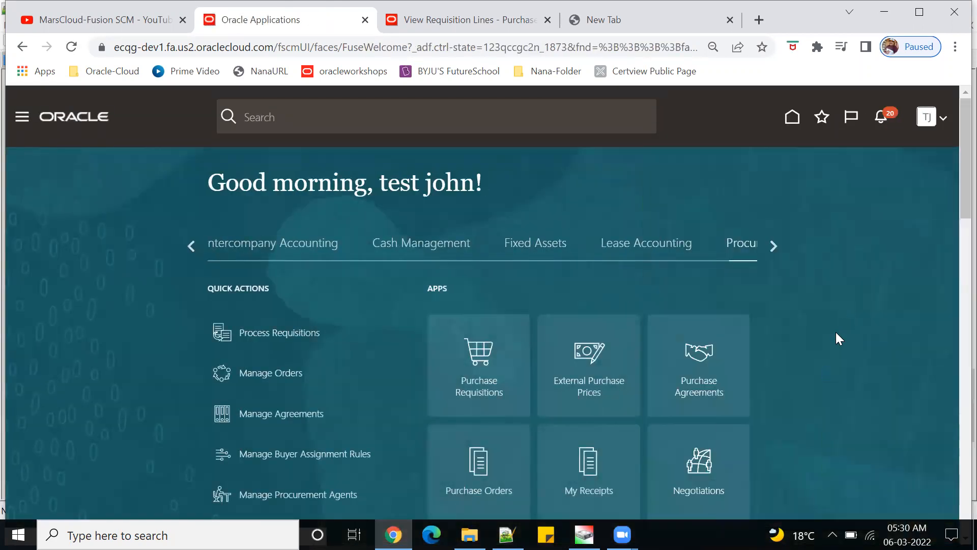
- Open the Manage Catalog Category Hierarchy task in the Catalogs work area
scroll(835, 331, down, 5)
click(499, 385)
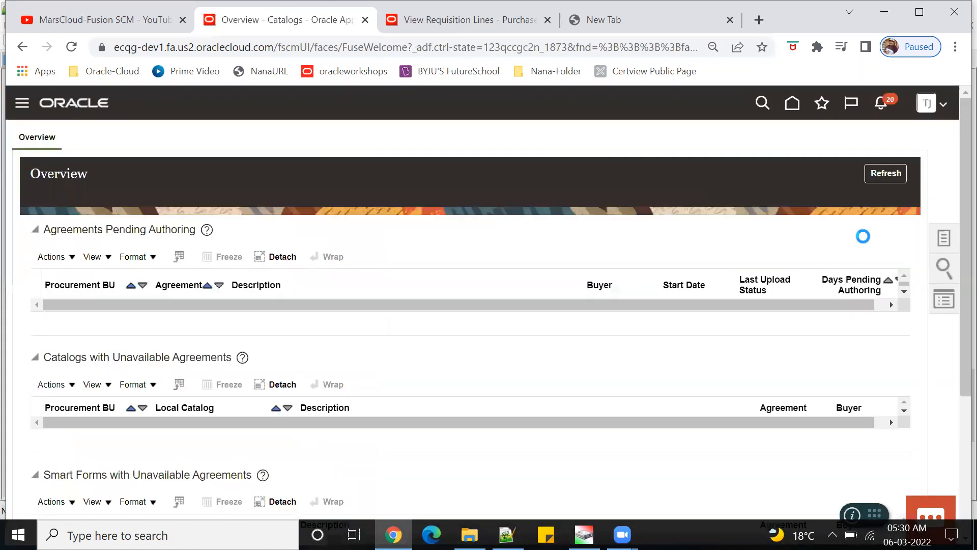
click(945, 239)
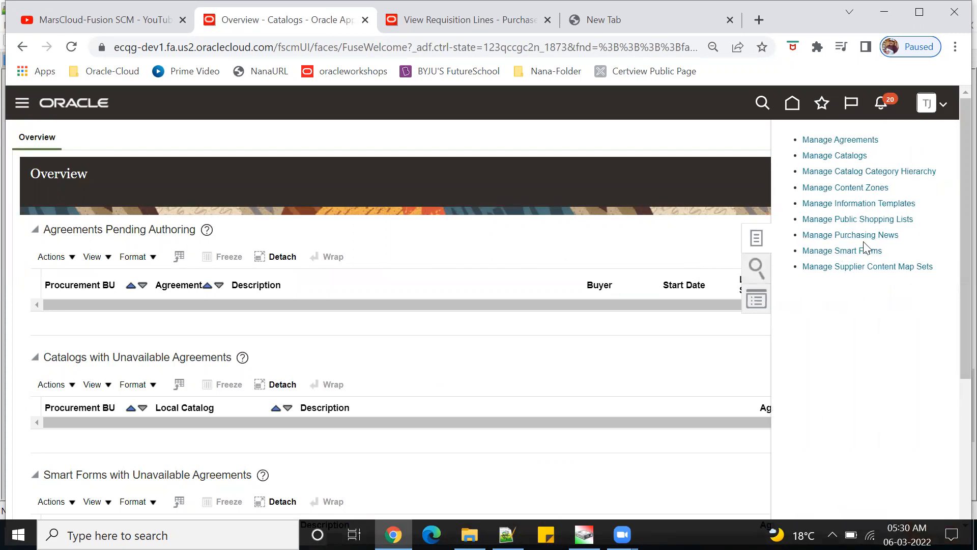
click(863, 175)
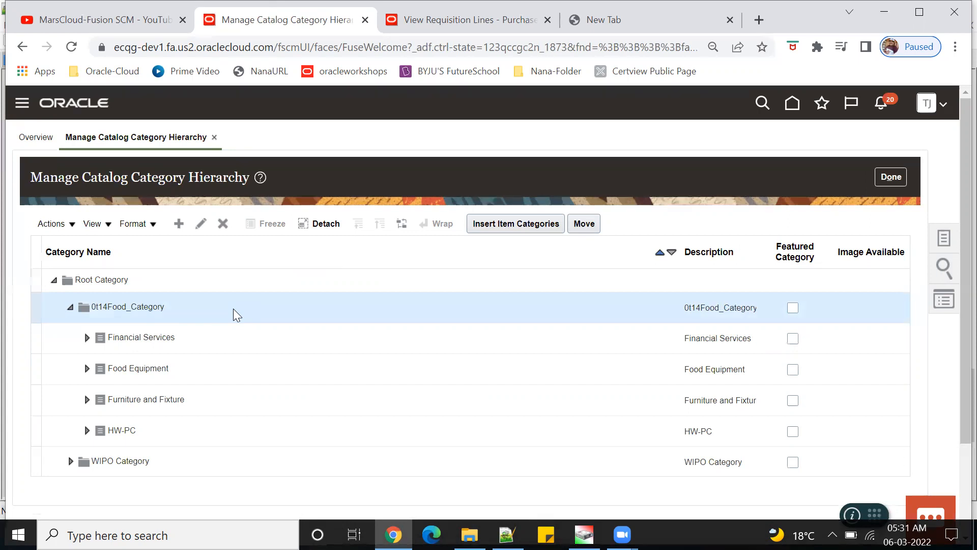
click(166, 276)
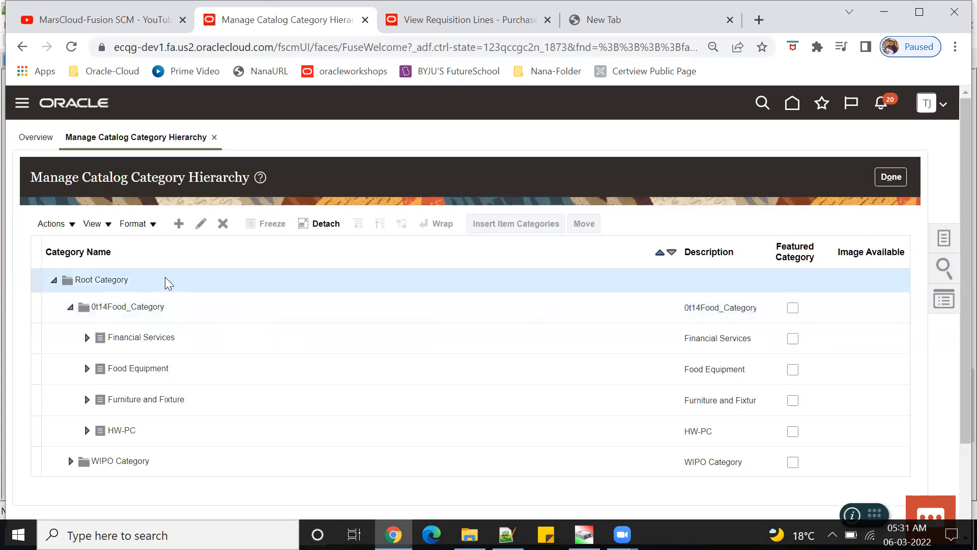
click(181, 310)
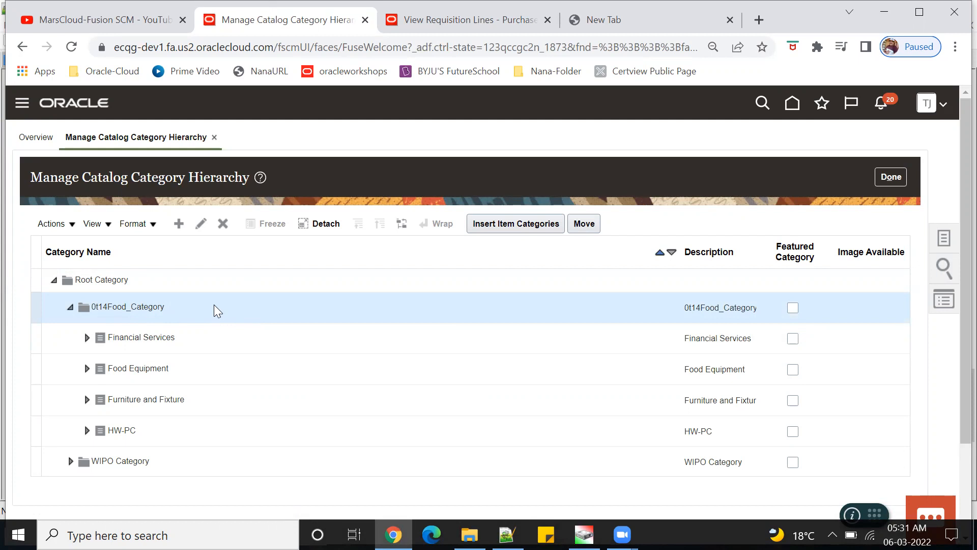
click(176, 227)
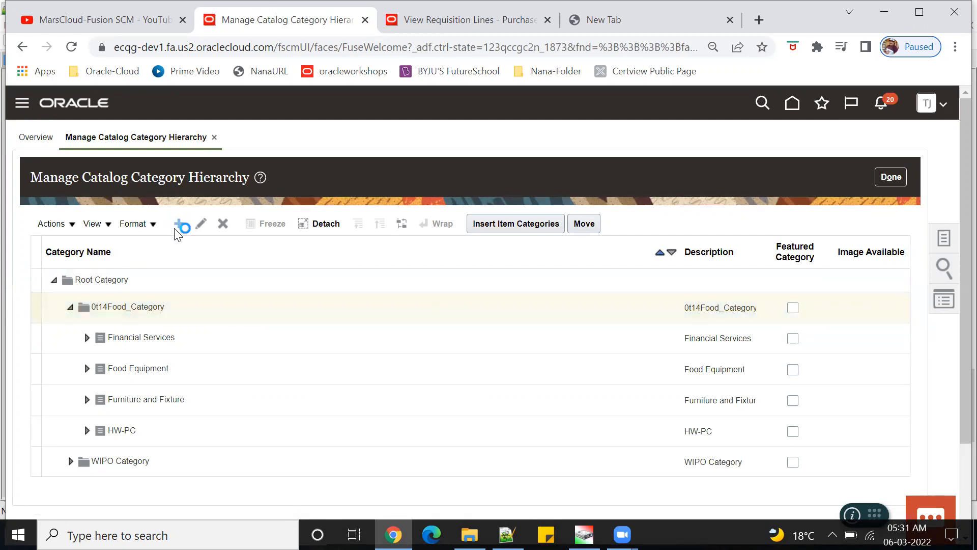
click(630, 407)
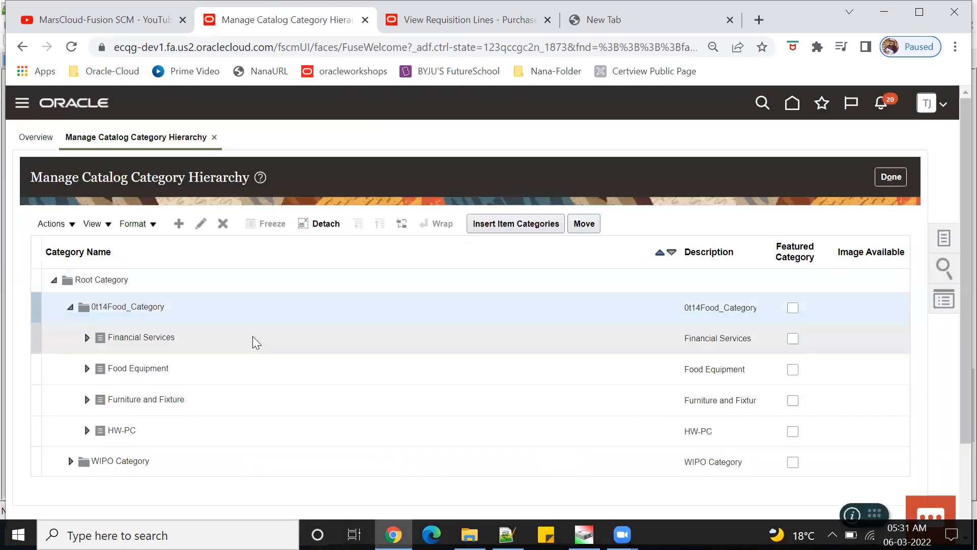
- Insert the item category 0t4_food_category under 0t14Food_Category in the catalog category hierarchy
click(520, 230)
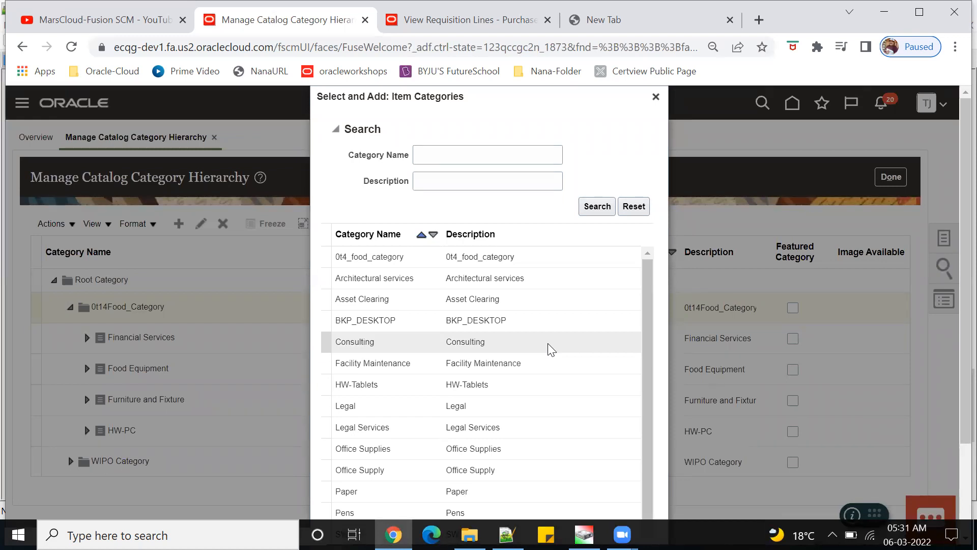
click(552, 257)
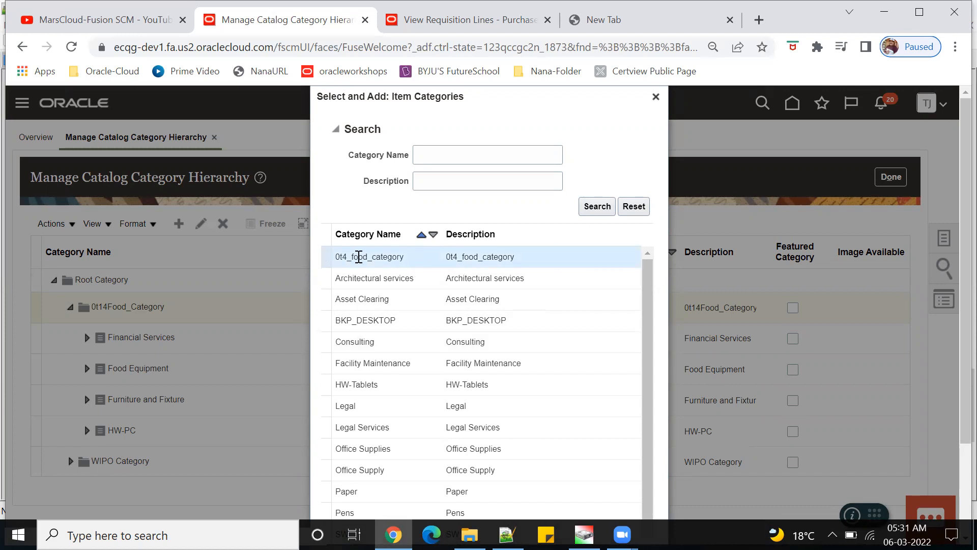
scroll(953, 409, down, 1)
scroll(953, 408, down, 1)
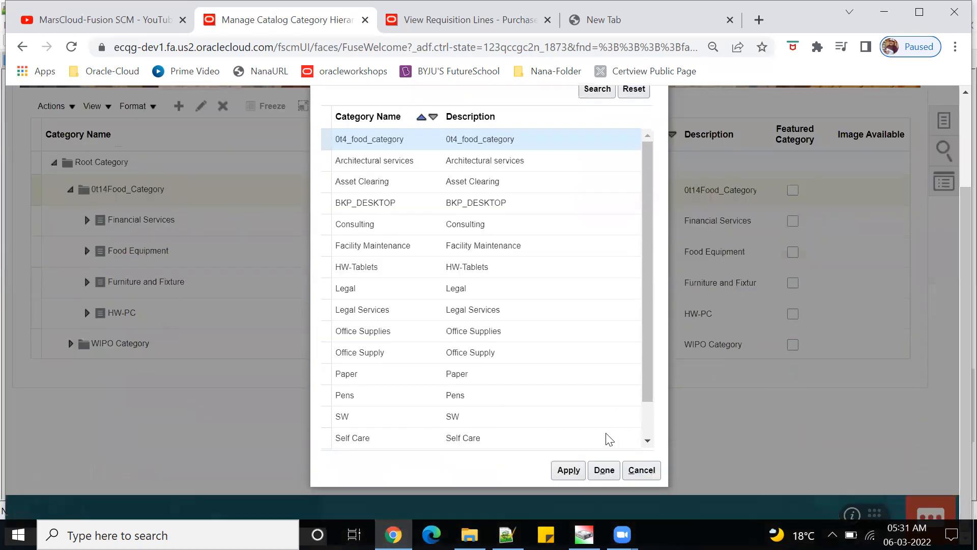
click(563, 469)
click(617, 471)
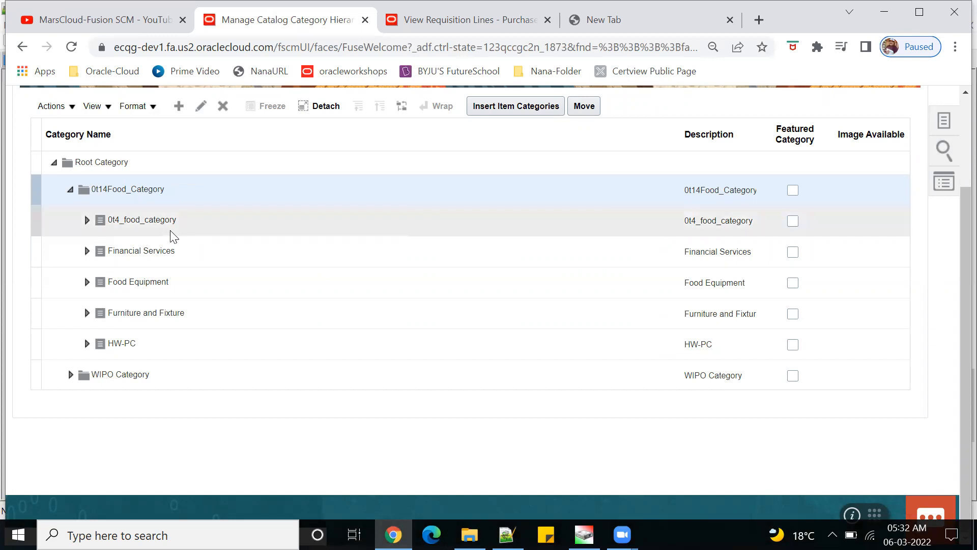
- Finish managing the catalog category hierarchy and refresh the Catalogs overview
scroll(326, 357, up, 3)
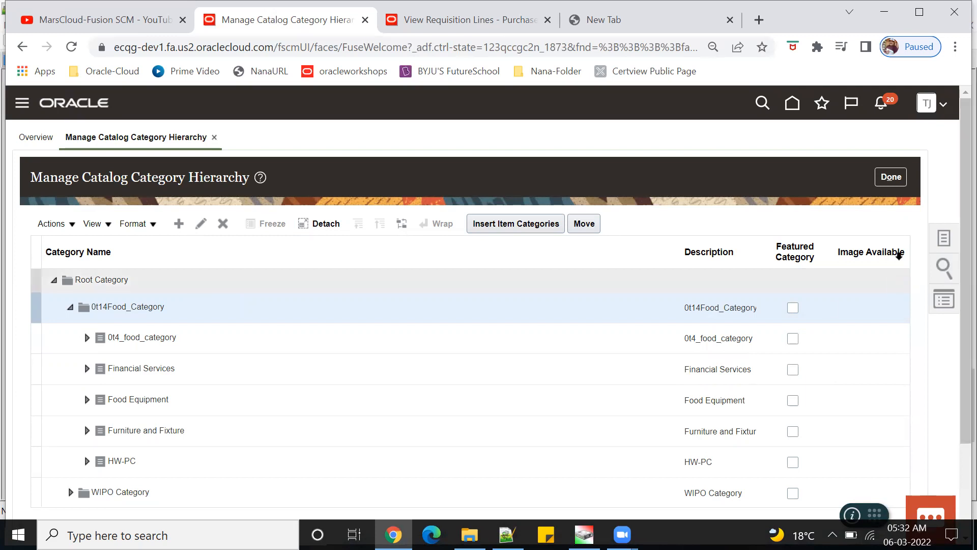
click(892, 176)
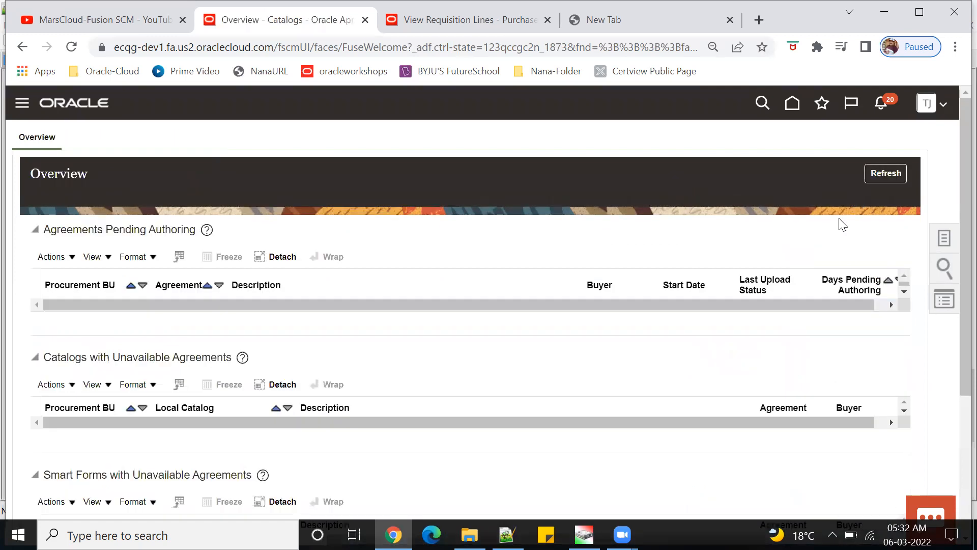
click(889, 174)
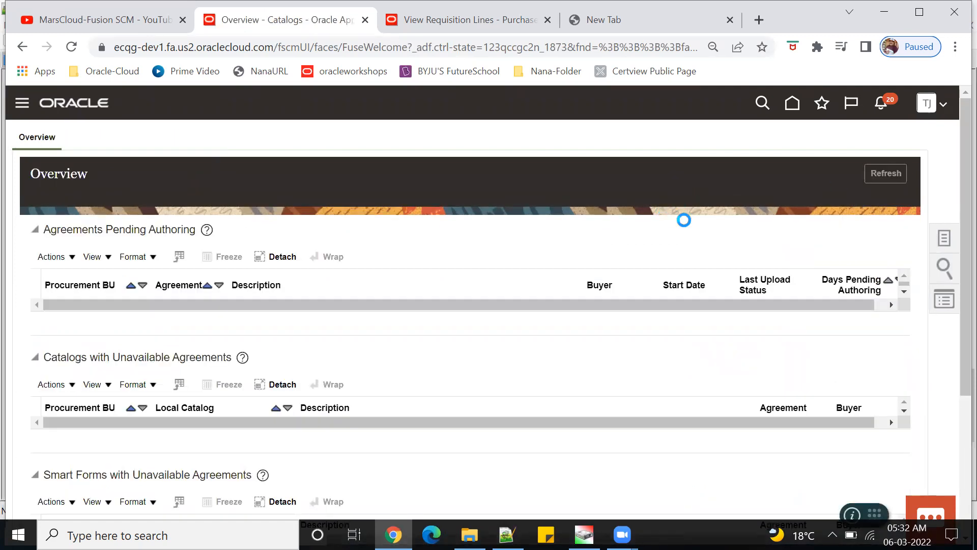
- Return to the Oracle home page, minimize the Ask chat, and reopen the Catalogs work area
click(793, 105)
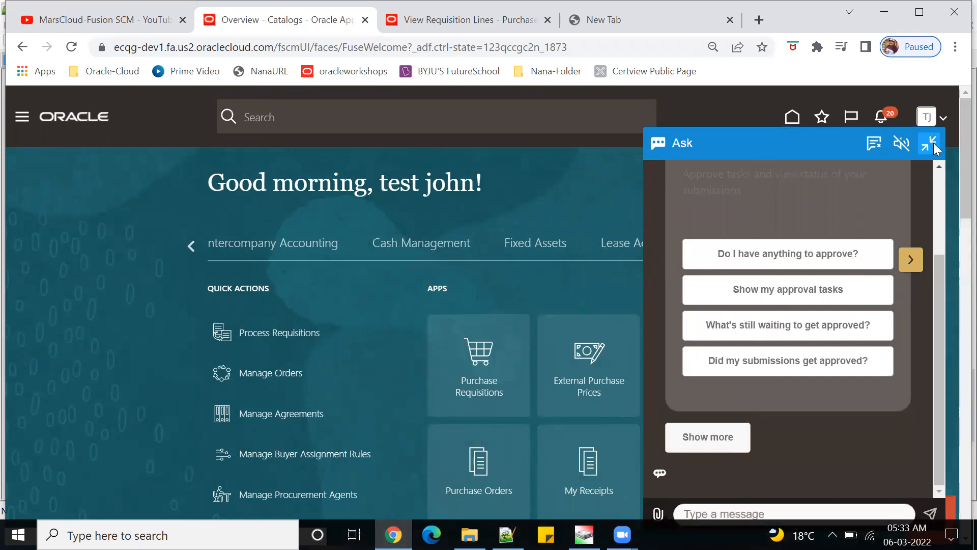
click(931, 143)
scroll(821, 359, down, 5)
click(481, 350)
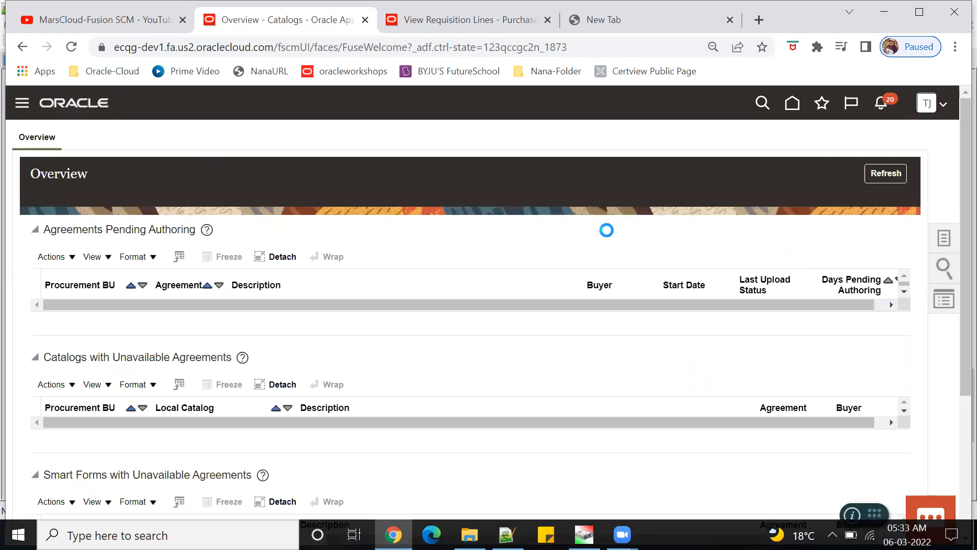
- Open the local catalog Electronic_catalog for editing from the Manage Catalogs task
click(922, 238)
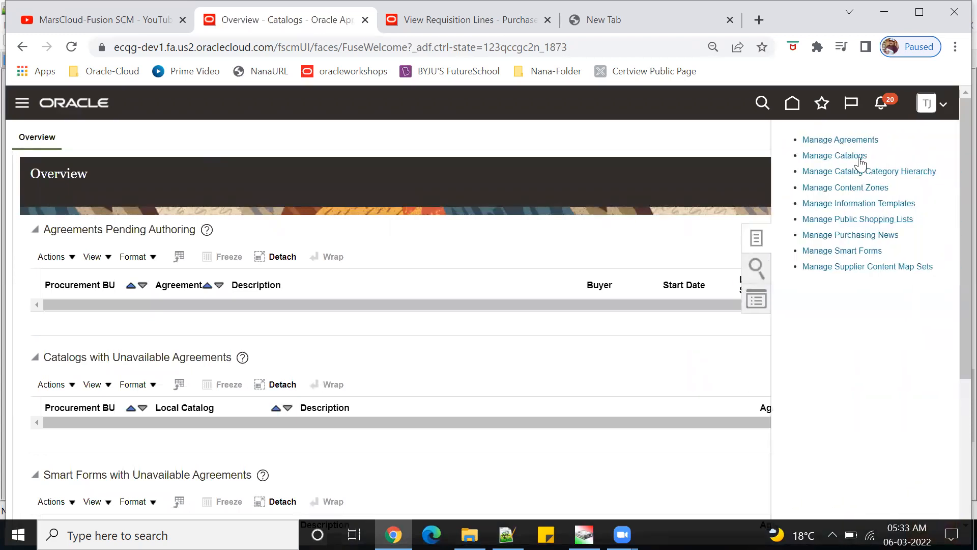
click(853, 161)
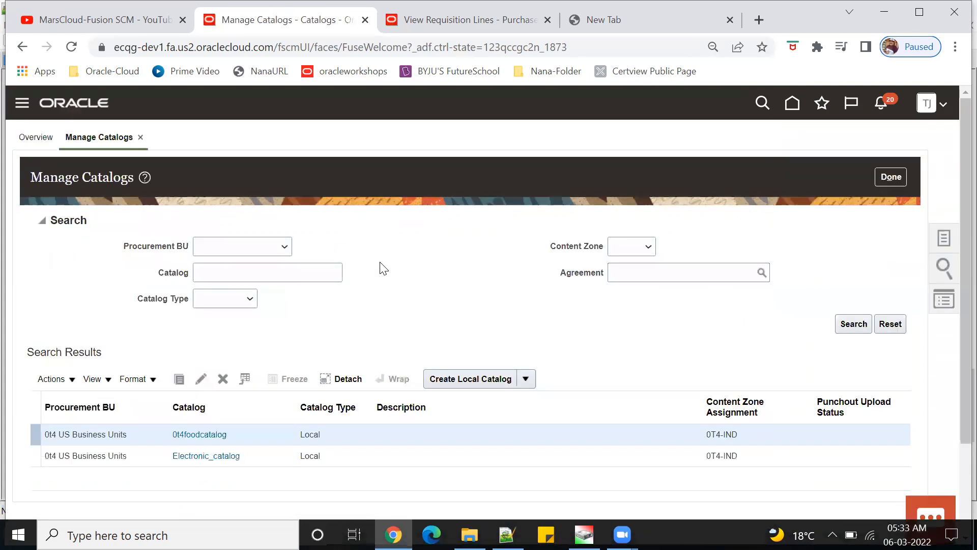
click(252, 454)
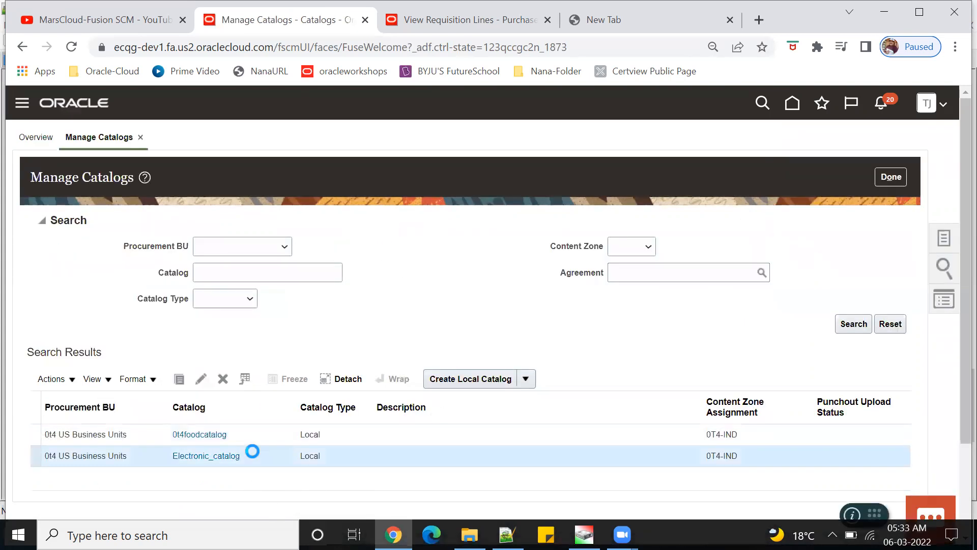
click(198, 381)
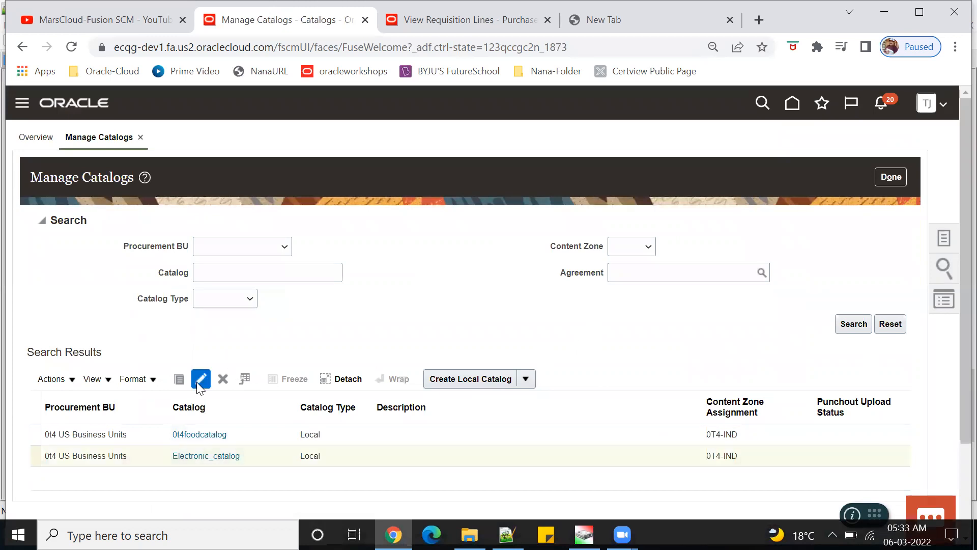
scroll(576, 359, down, 3)
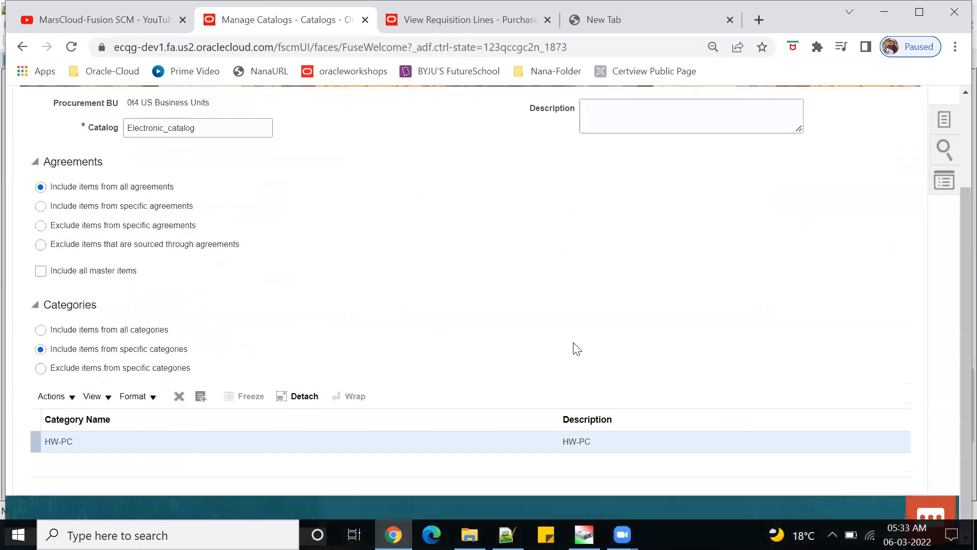
- Add the item category 0t4_food_category to the specific categories included in Electronic_catalog
click(200, 396)
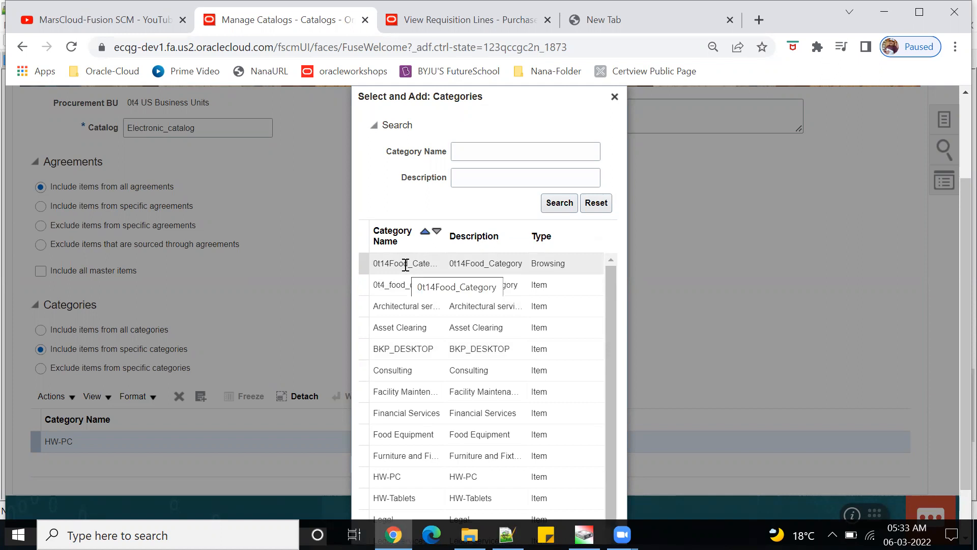
drag(444, 234, 474, 233)
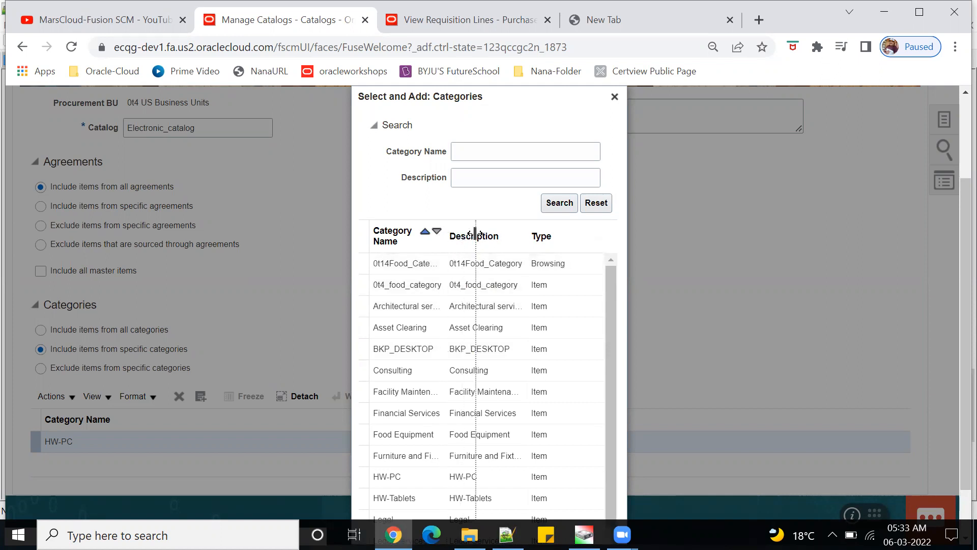
click(442, 274)
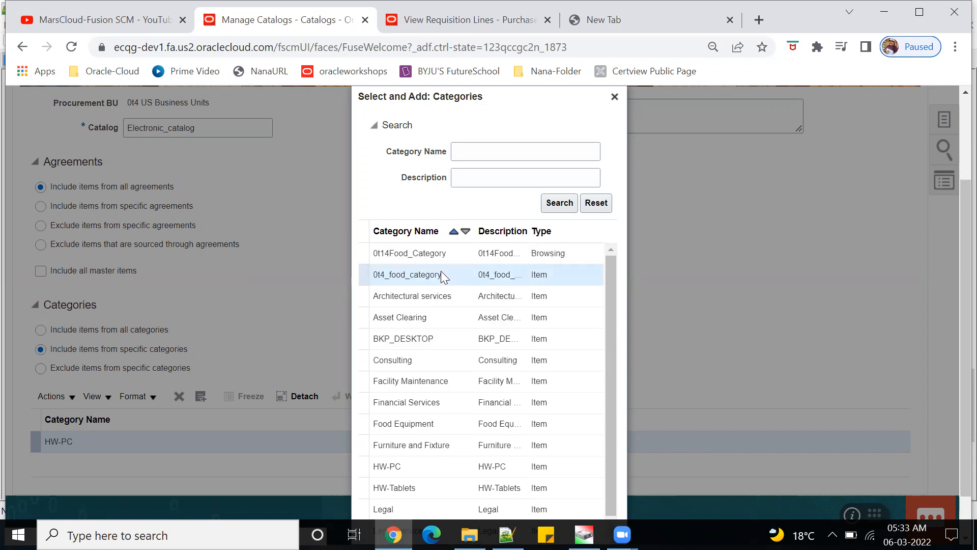
drag(961, 329, 884, 396)
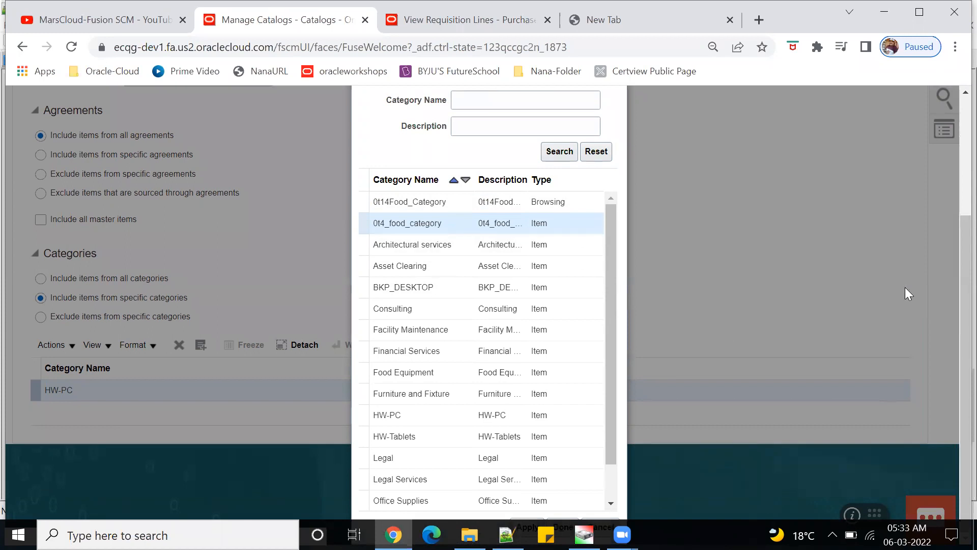
click(956, 47)
click(847, 188)
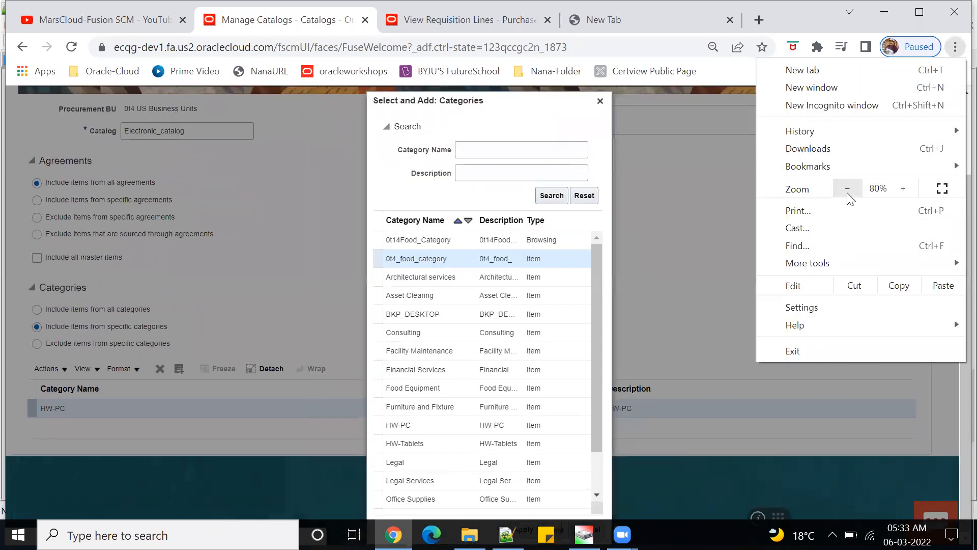
click(847, 189)
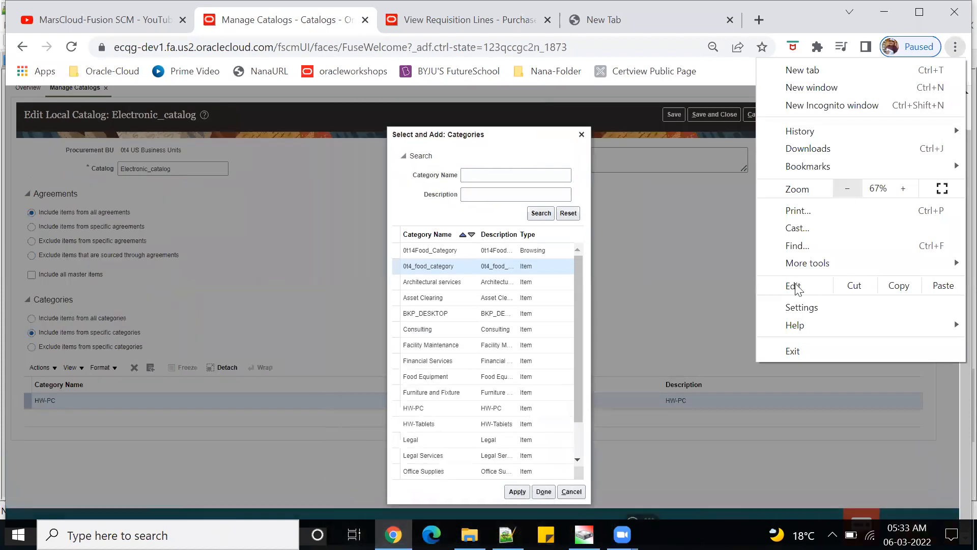
click(516, 492)
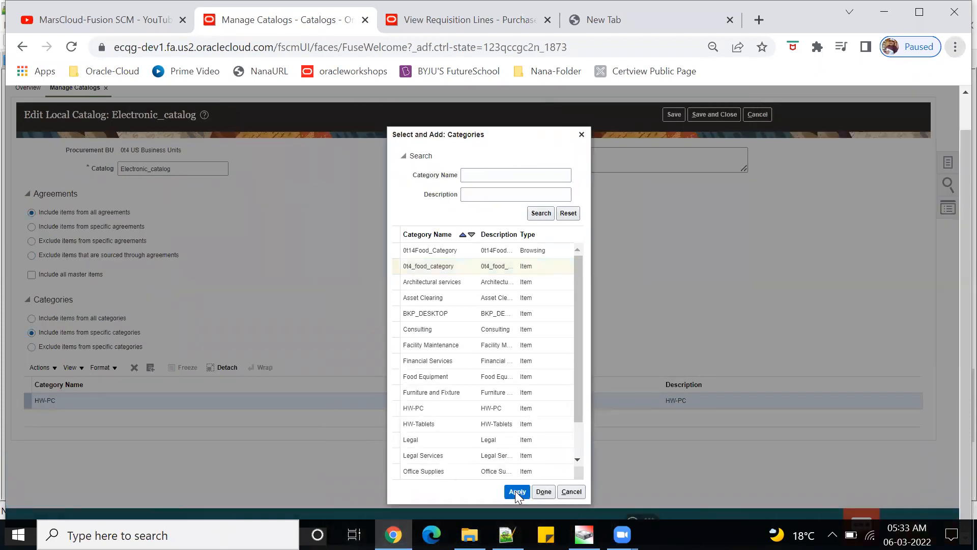
click(544, 490)
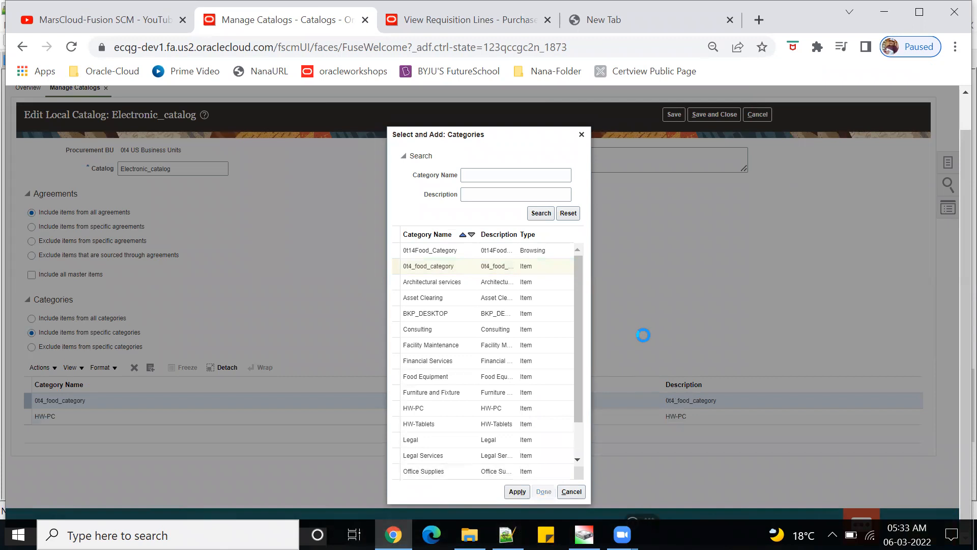
- Save and close Electronic_catalog, acknowledge the confirmation, and finish managing catalogs
scroll(678, 312, up, 1)
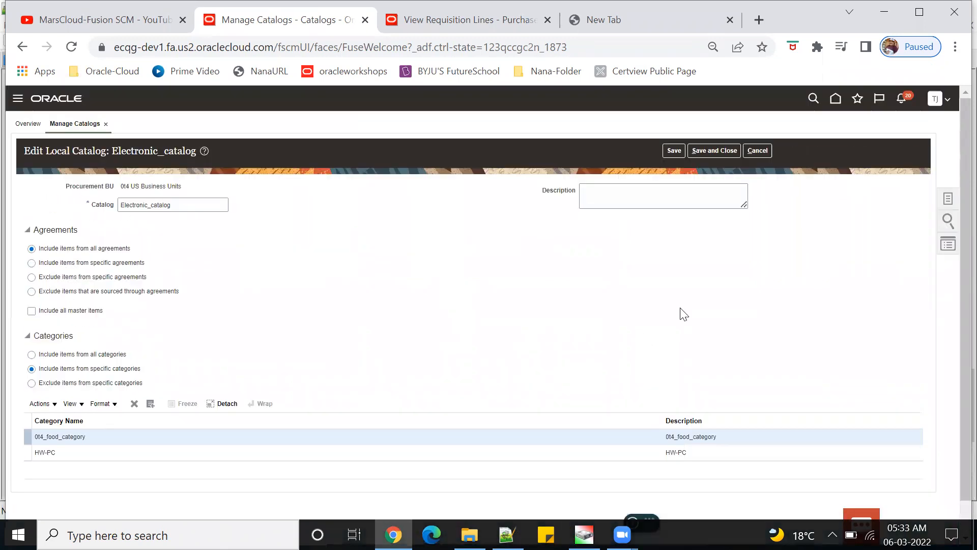
click(712, 150)
key(ctrl+plus)
key(ctrl+plus)
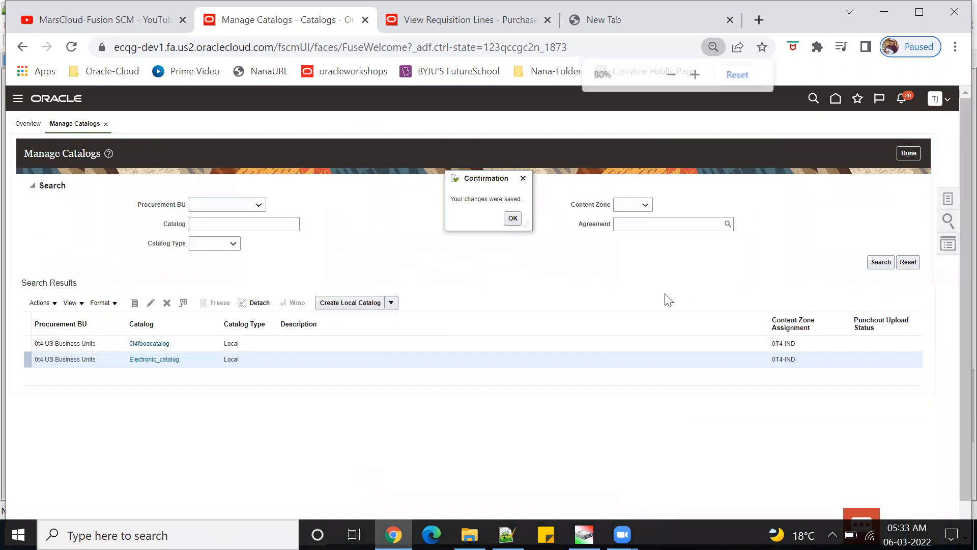
click(517, 223)
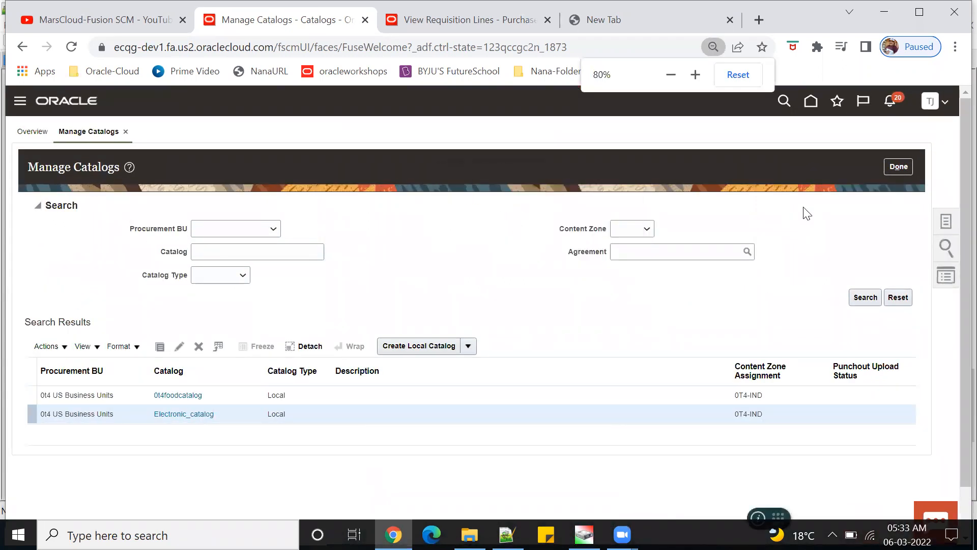
click(902, 168)
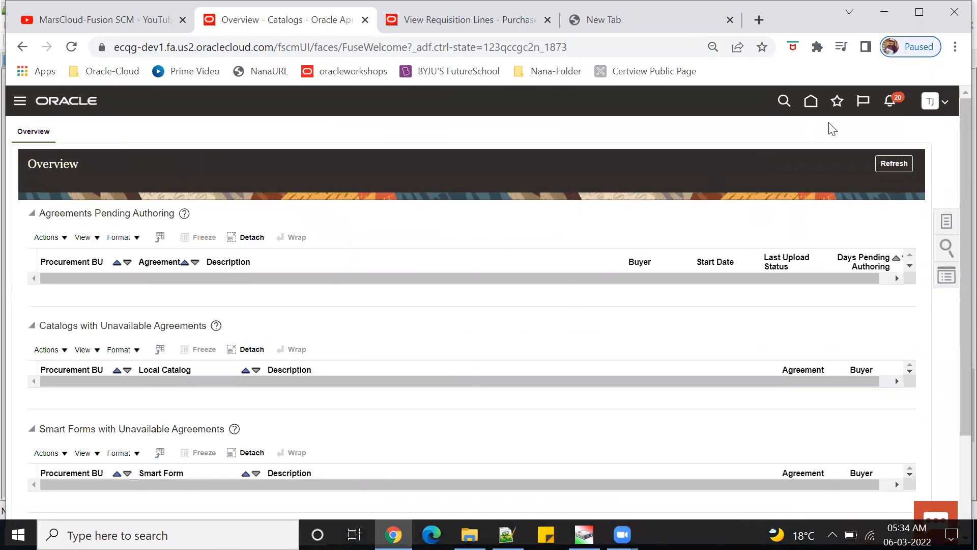
- Return to the Oracle home page, minimize the Ask chat, and open the Purchase Agreements work area
click(811, 102)
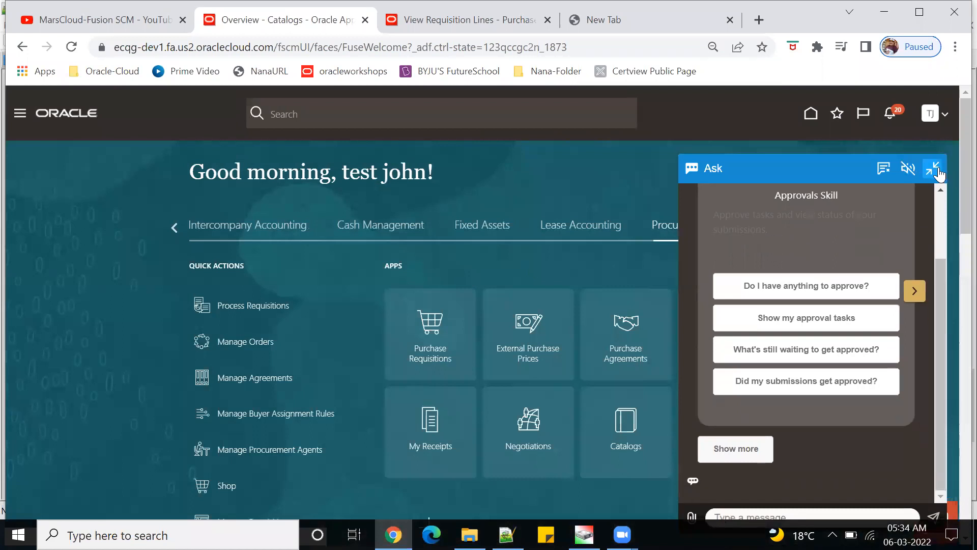
click(926, 169)
scroll(796, 400, down, 3)
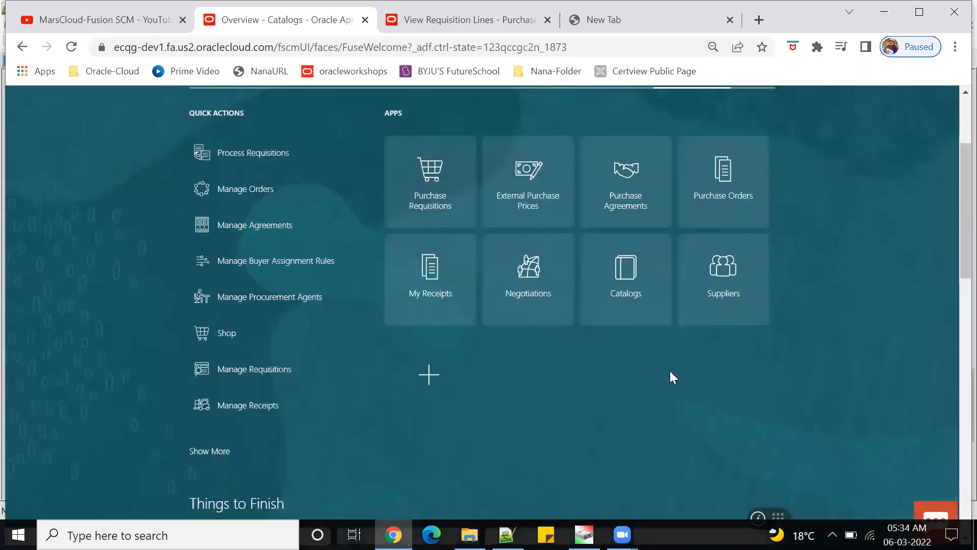
click(635, 192)
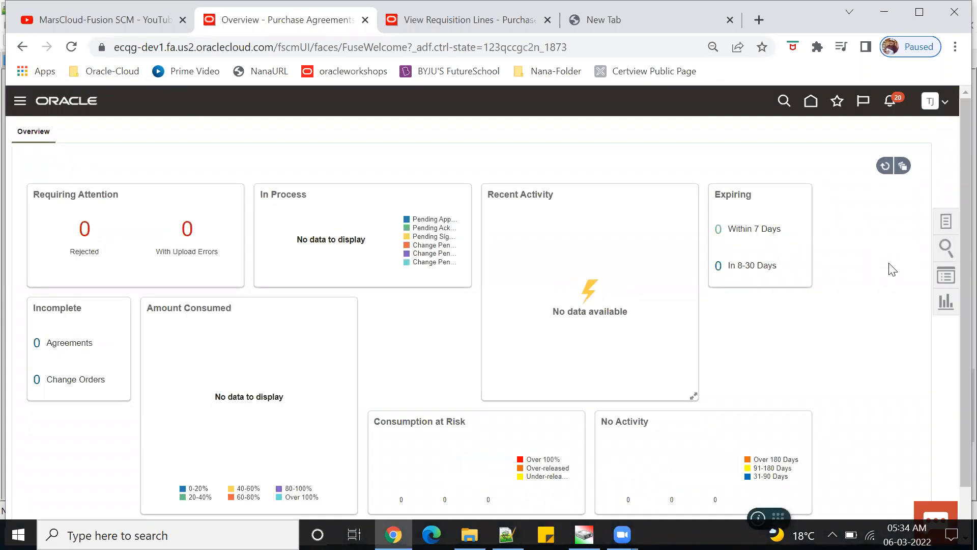
- Create a Blanket Purchase Agreement for supplier ABC Ltd in the procurement BU 0t4 US Business Units
click(945, 224)
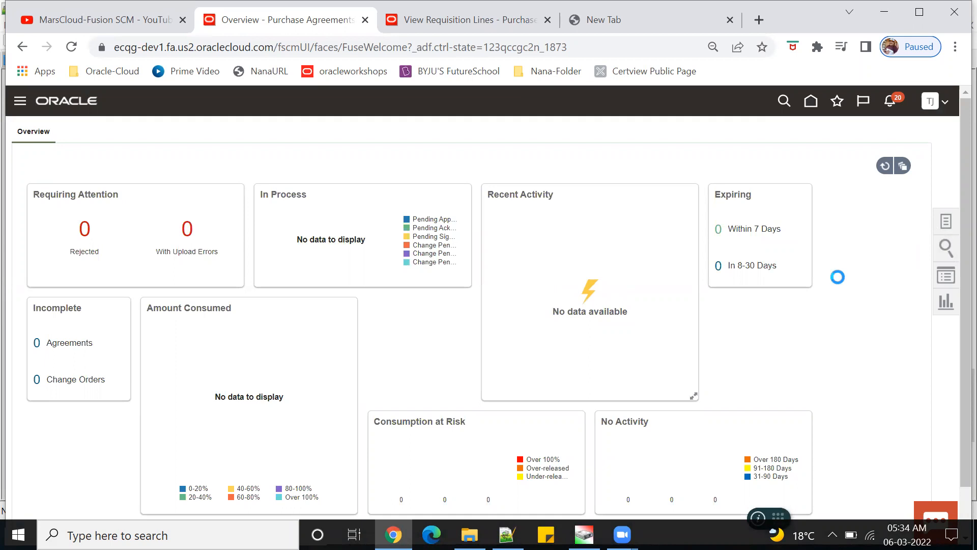
click(830, 283)
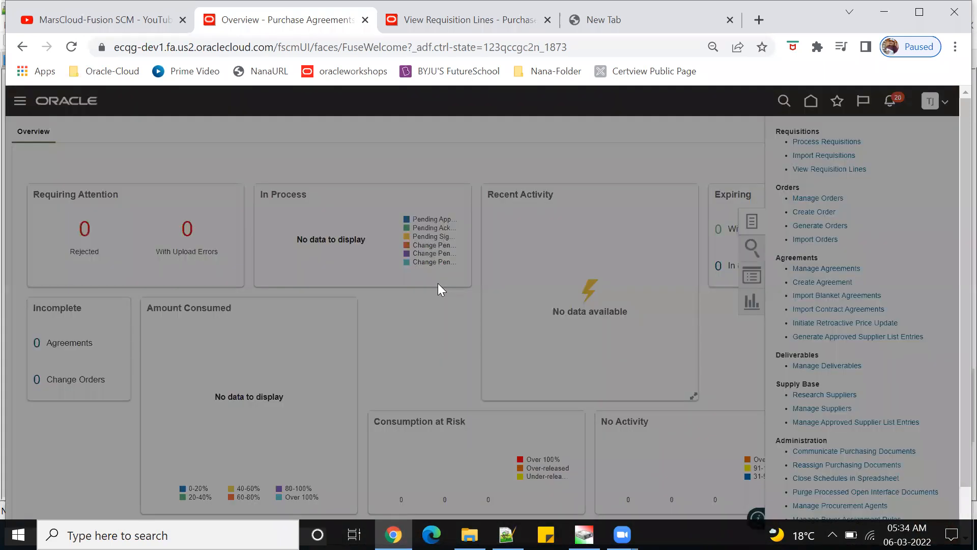
click(469, 287)
text(abc)
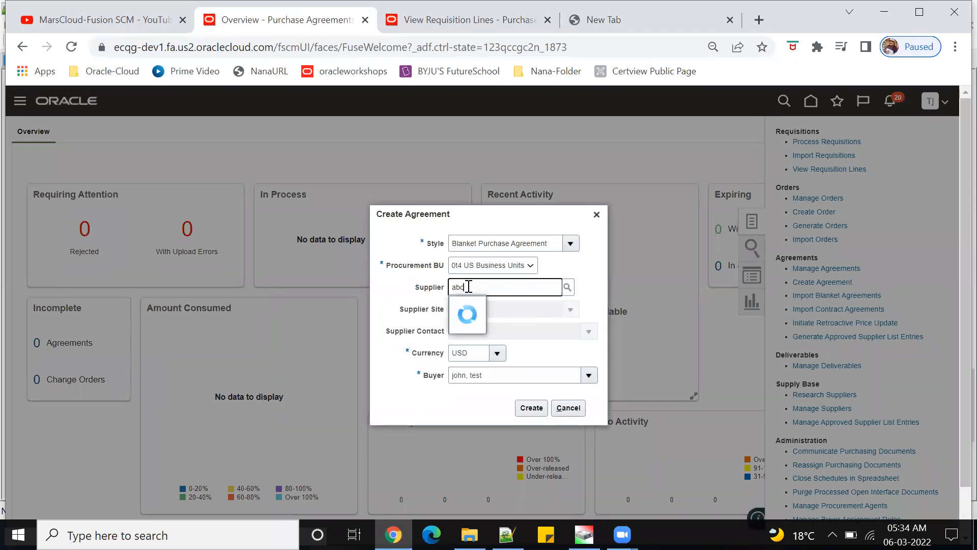
click(477, 306)
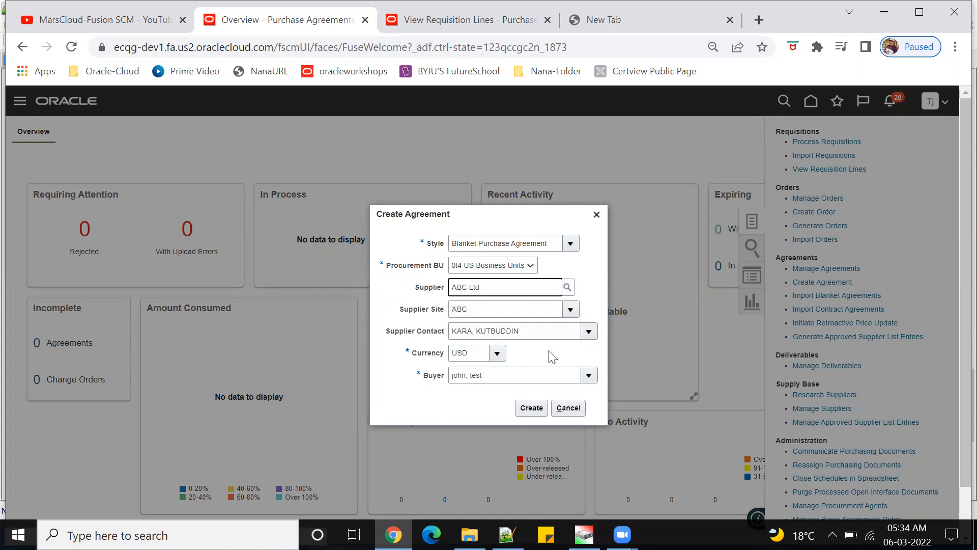
click(530, 408)
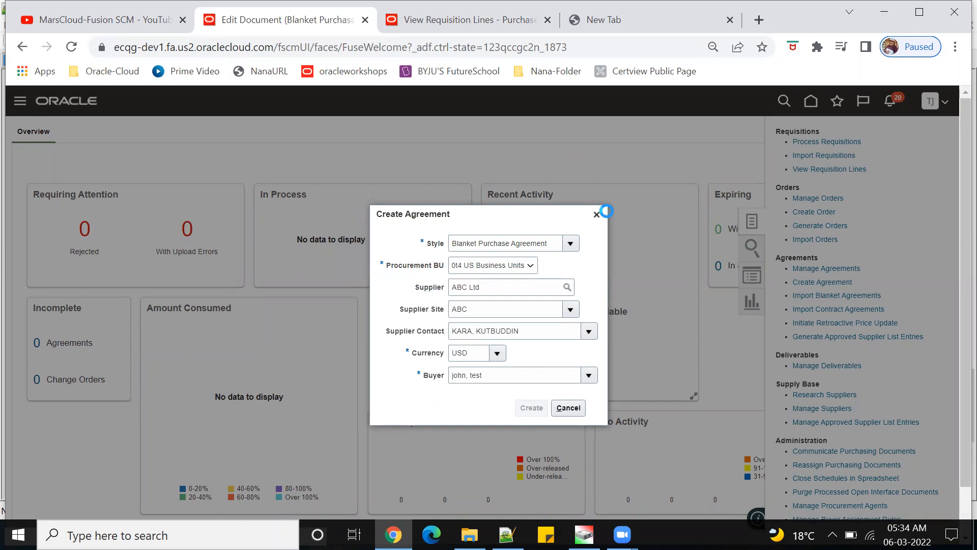
- Set the agreement's start date to 3/6/22 and the agreement amount to 45,000 USD
scroll(631, 380, down, 3)
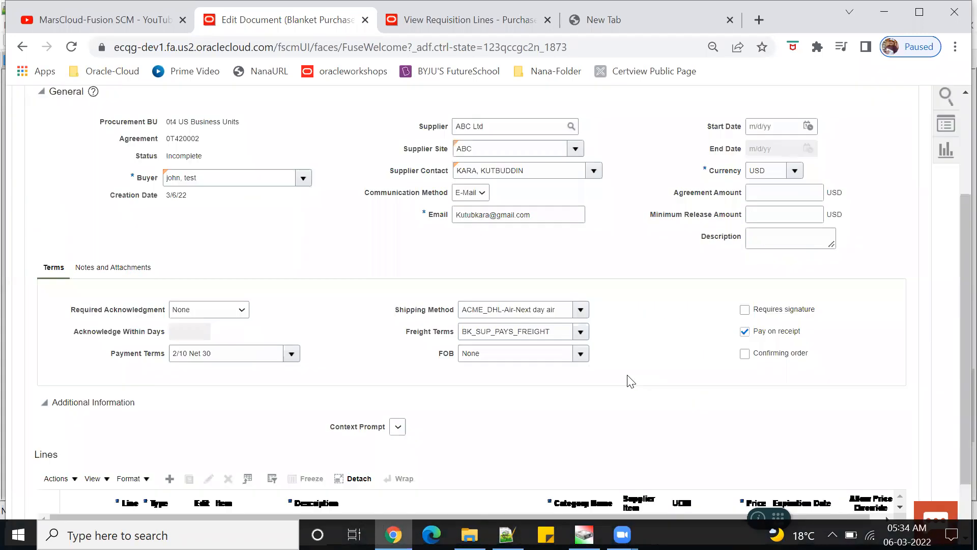
click(807, 126)
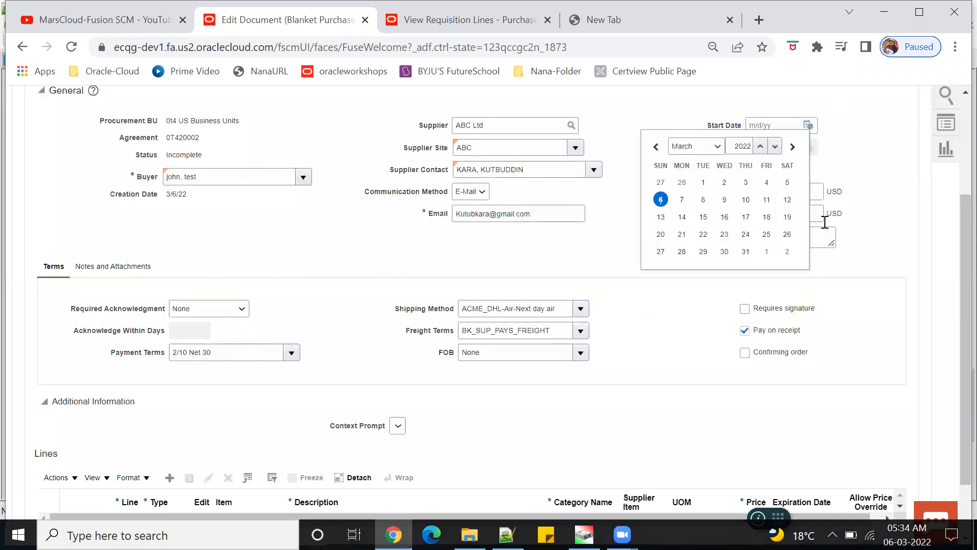
click(661, 199)
click(770, 194)
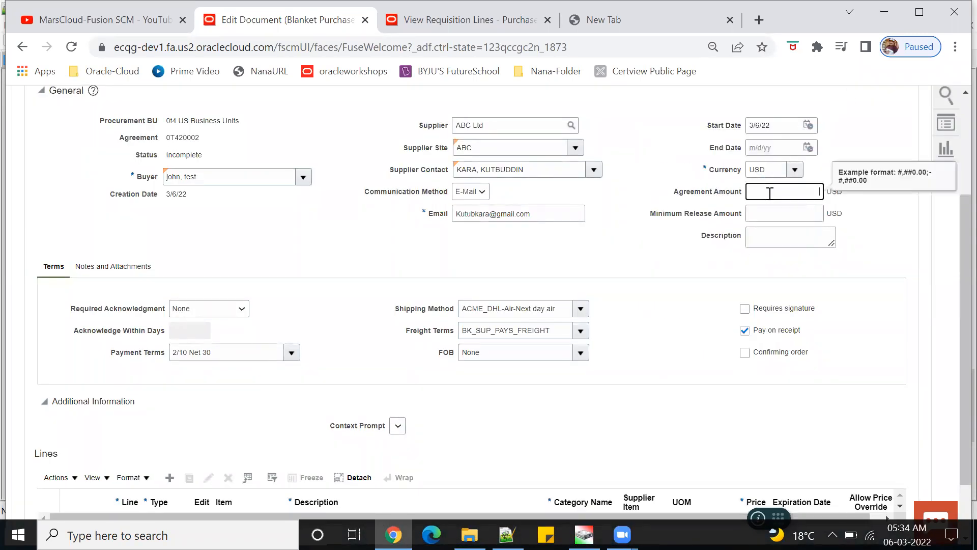
text(45,000)
key(Tab)
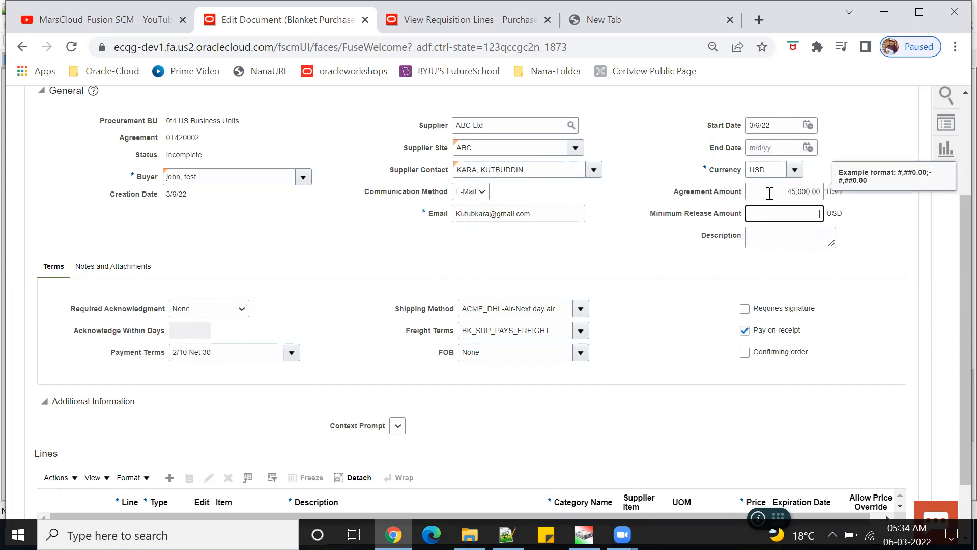
- Add a first line to the blanket agreement and set its category to 0t4_food_category
scroll(688, 370, down, 1)
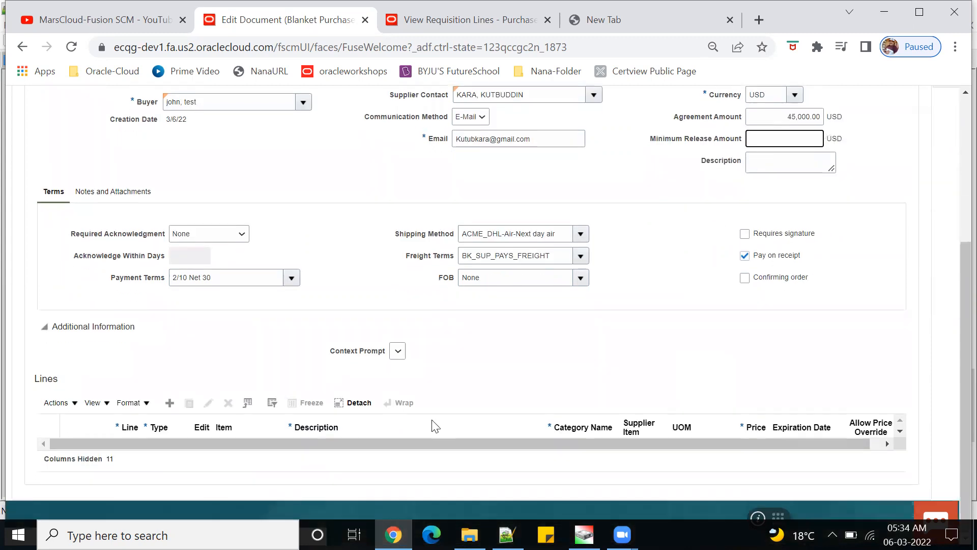
click(170, 403)
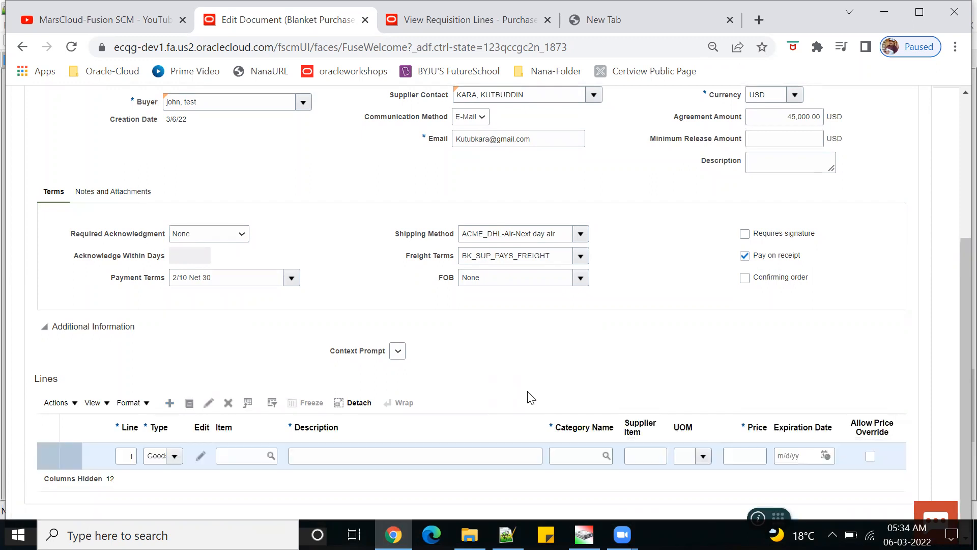
click(575, 456)
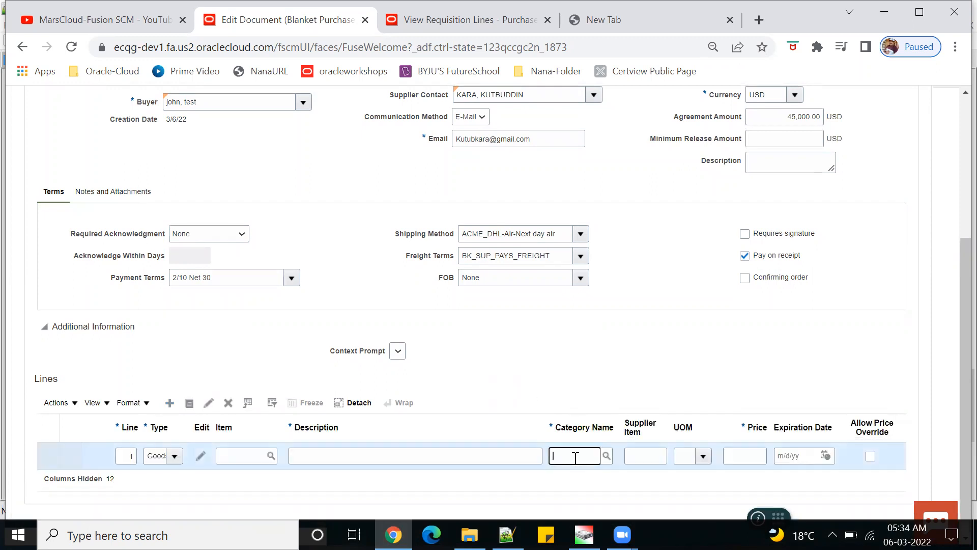
text(0t4)
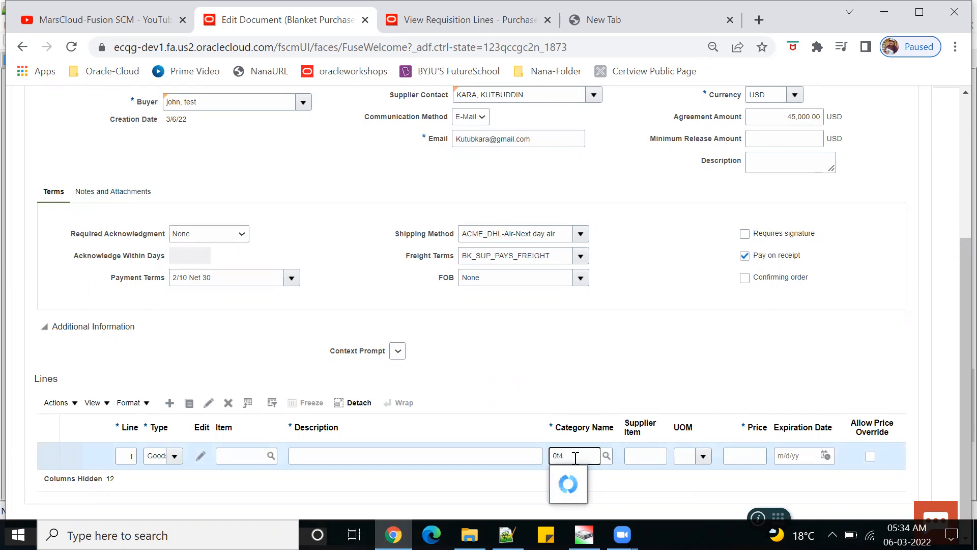
click(642, 477)
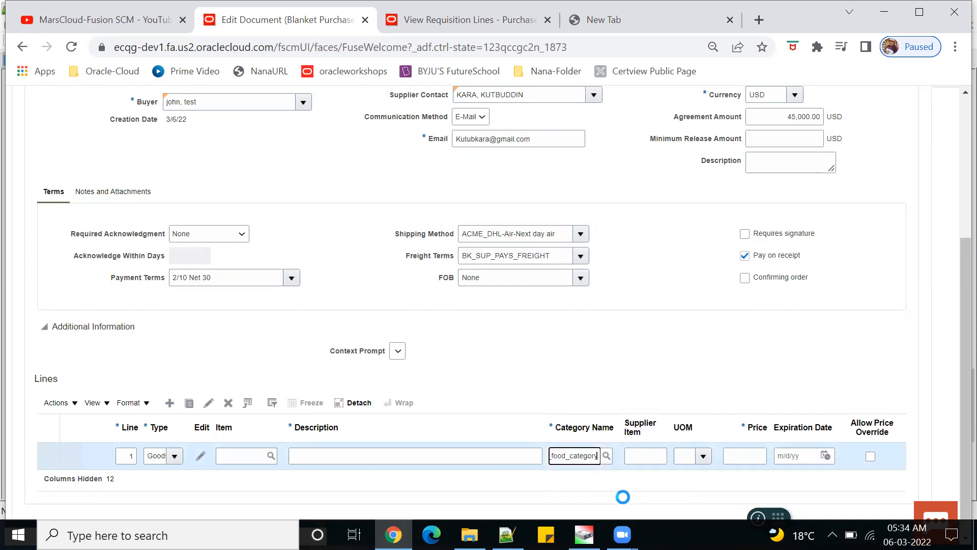
- Set line 1's unit of measure to EA and its price to 450
click(702, 457)
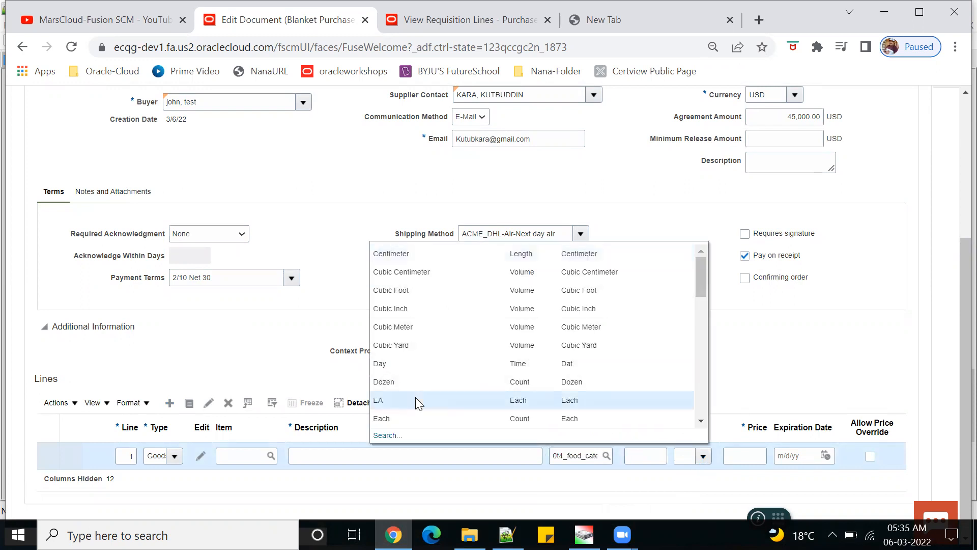
click(415, 399)
click(744, 458)
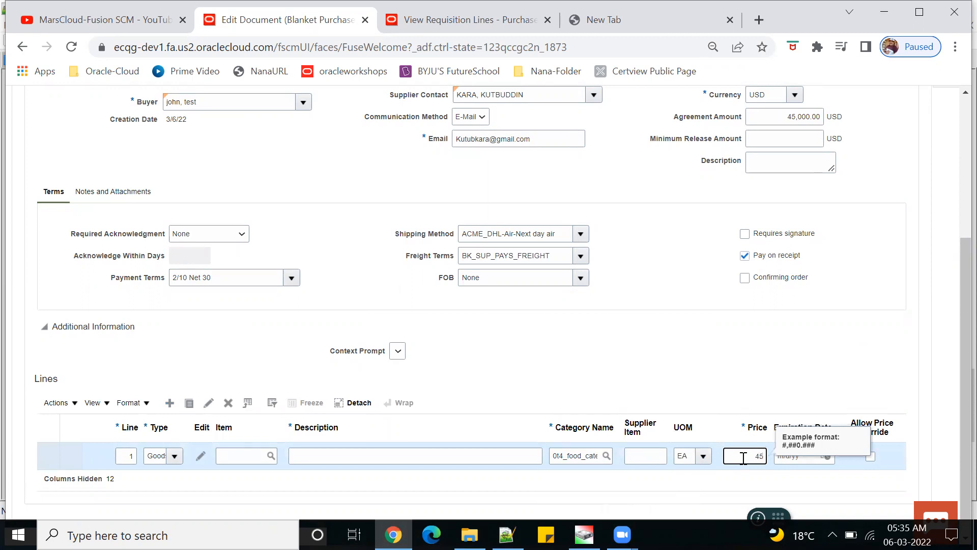
key(Tab)
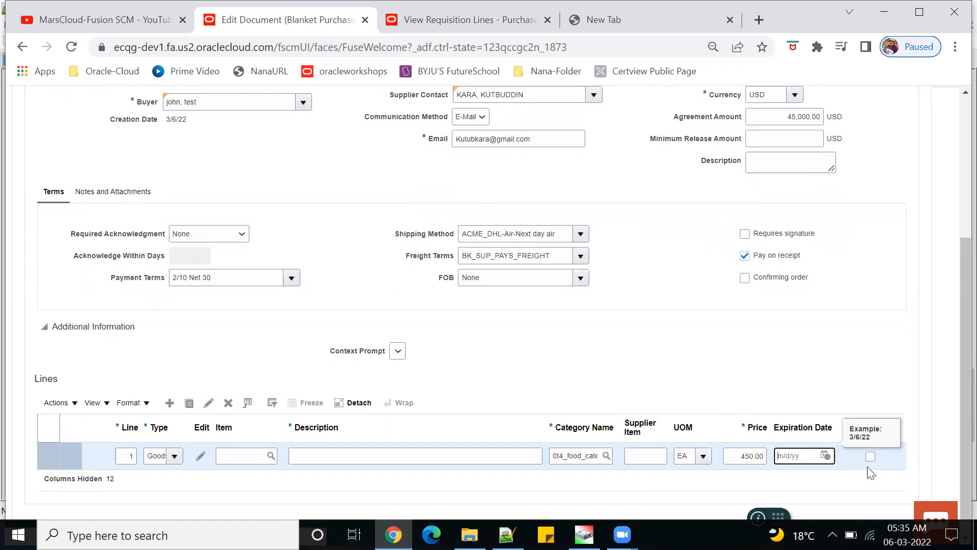
click(897, 353)
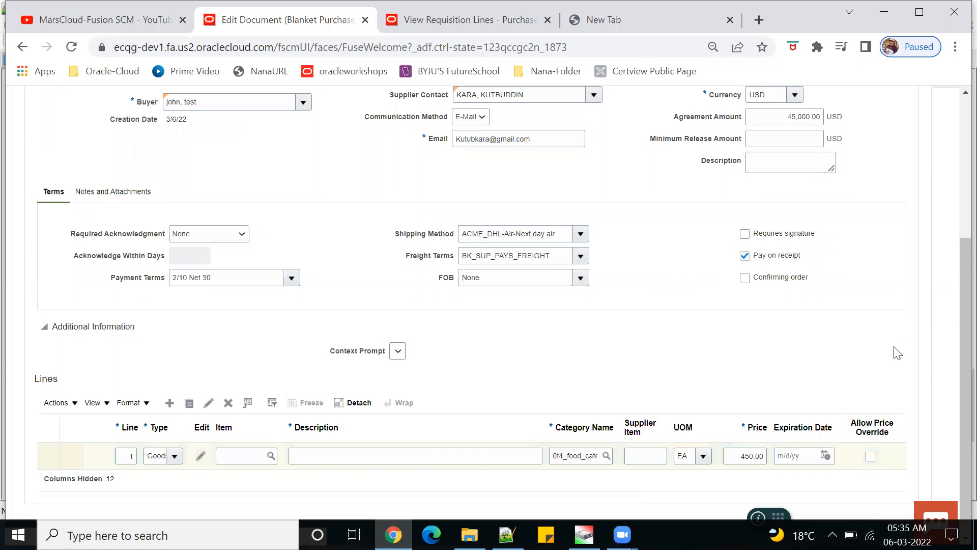
- Enter the description "test" for line 1 and add a second agreement line
click(169, 402)
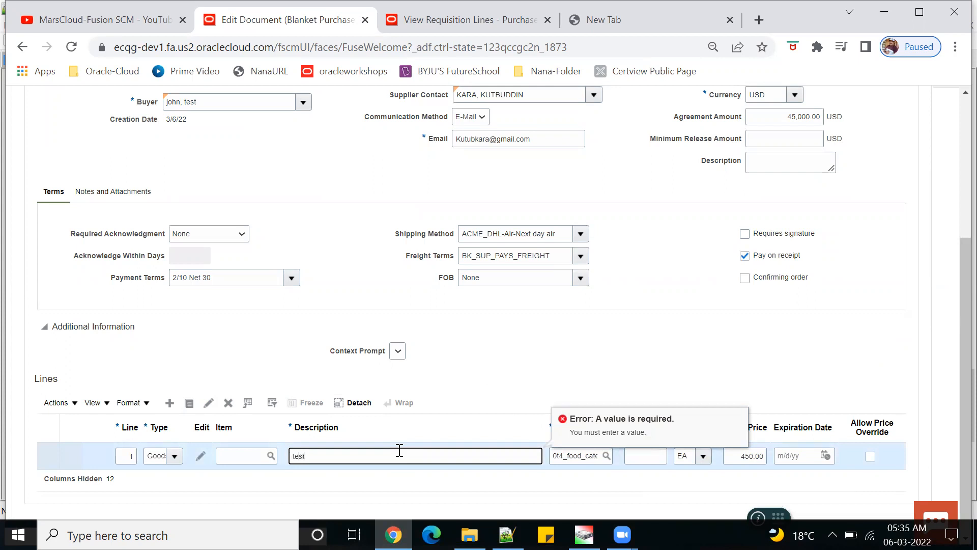
key(Tab)
click(170, 404)
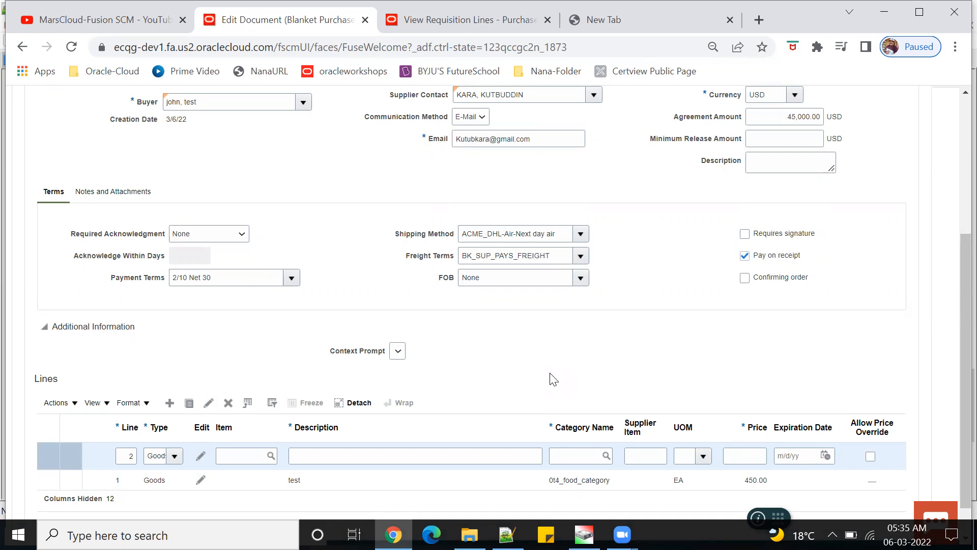
- Switch to Notepad++, put the item code 0T4FG_9001 on line 109 of the new 8 notes, and copy it
mouse_move(508, 534)
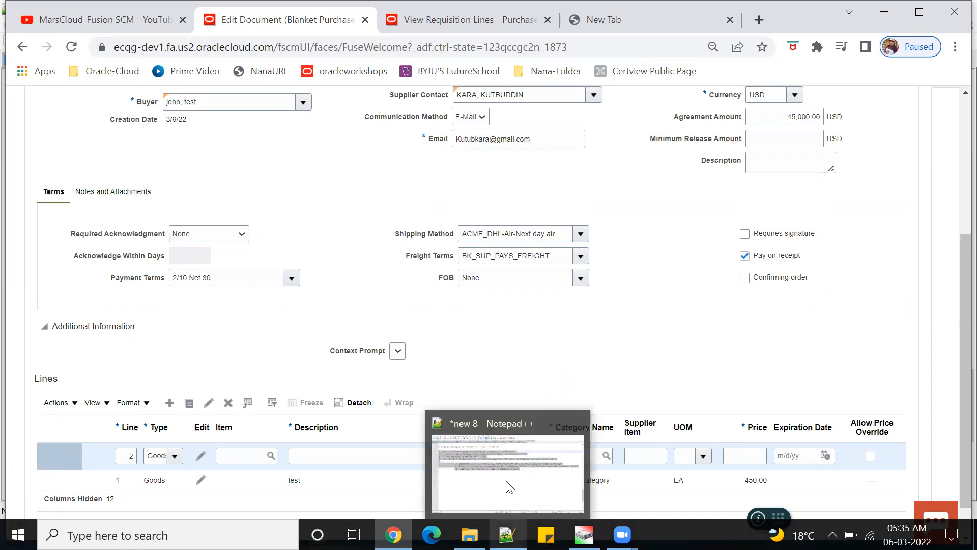
click(508, 481)
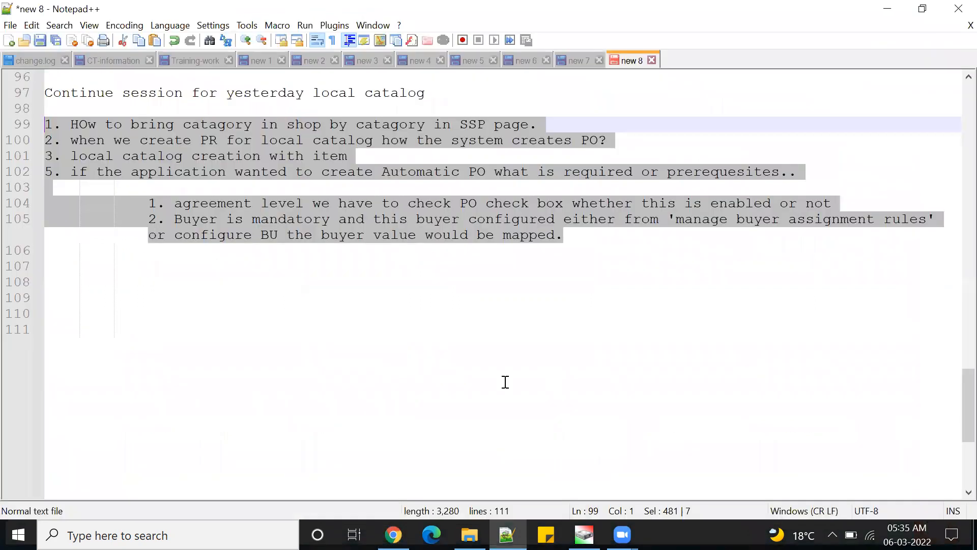
click(578, 61)
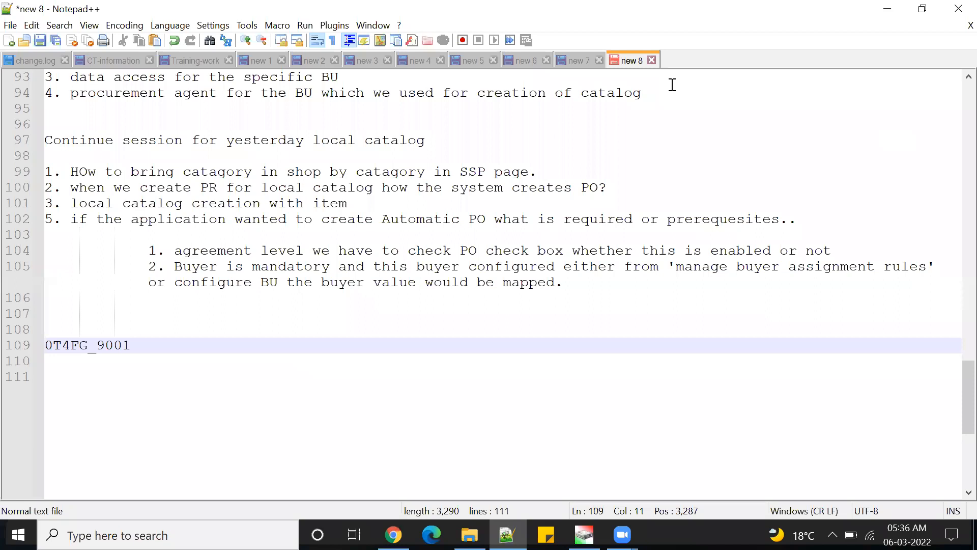
drag(131, 350, 45, 350)
key(ctrl+c)
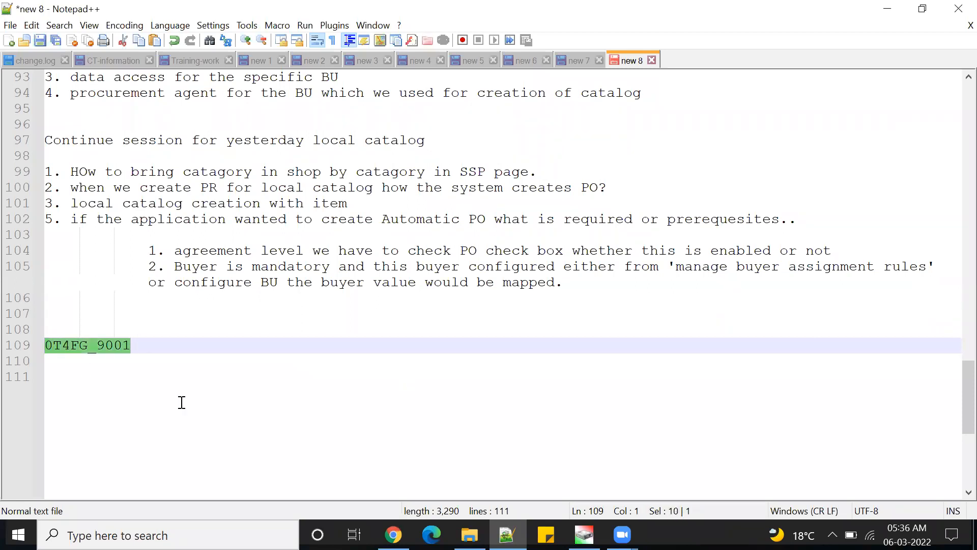
- Switch back to Chrome with the blanket agreement and close the YouTube page
mouse_move(393, 534)
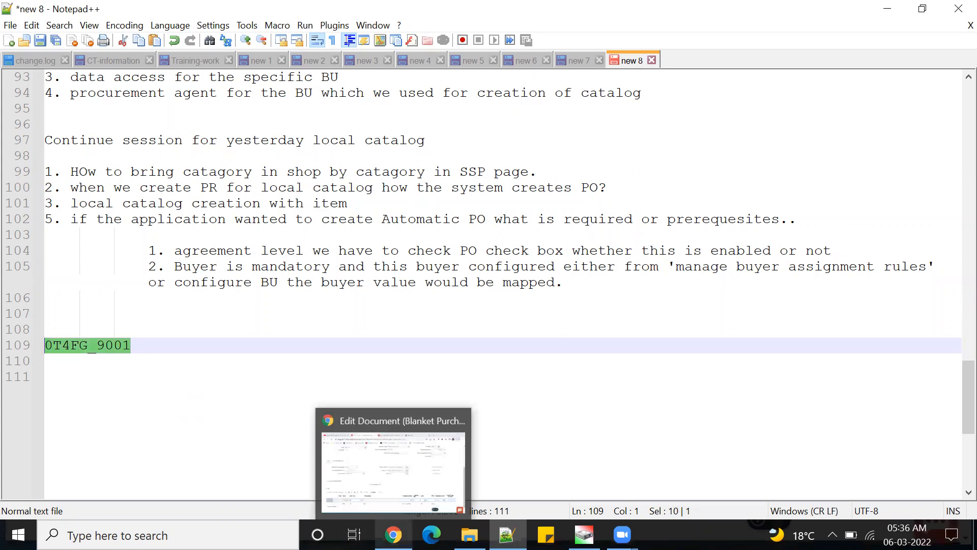
click(398, 498)
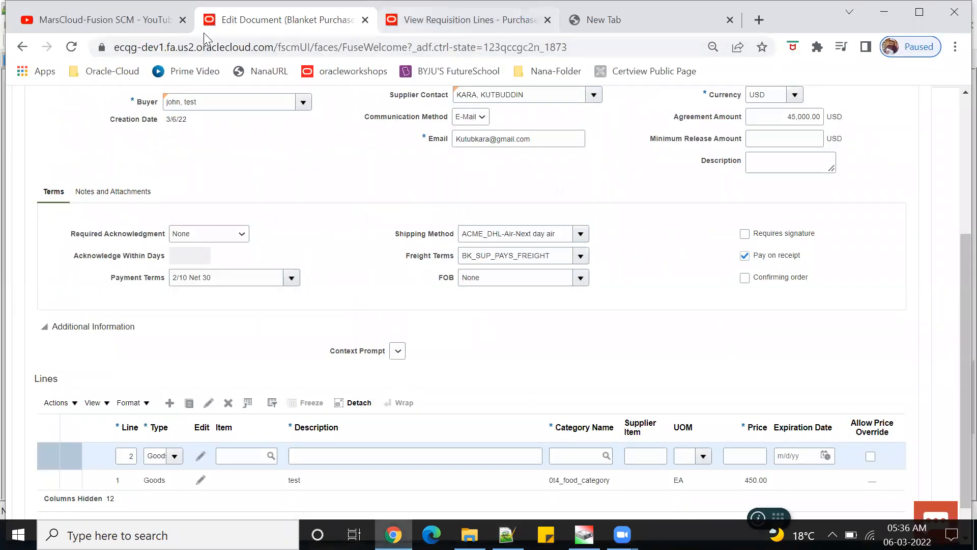
click(182, 20)
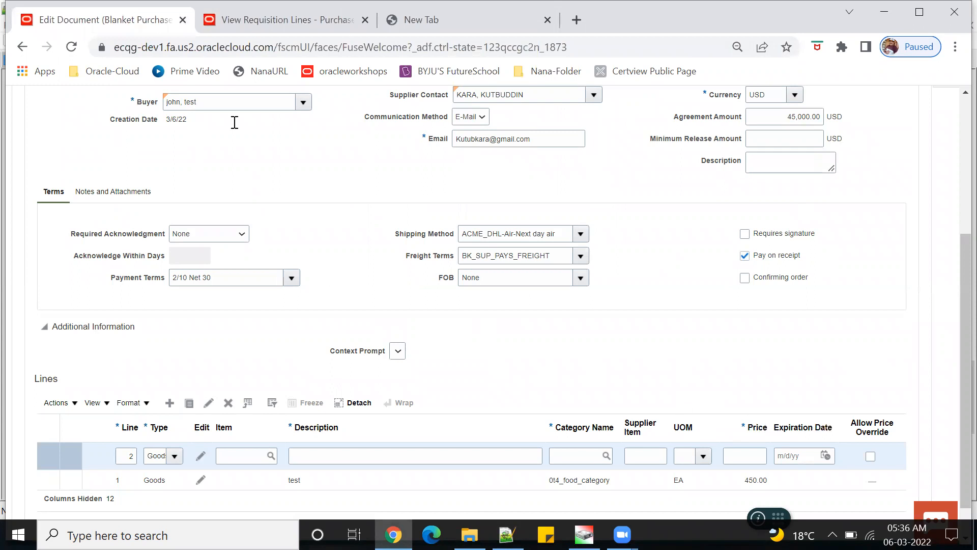
key(super+Up)
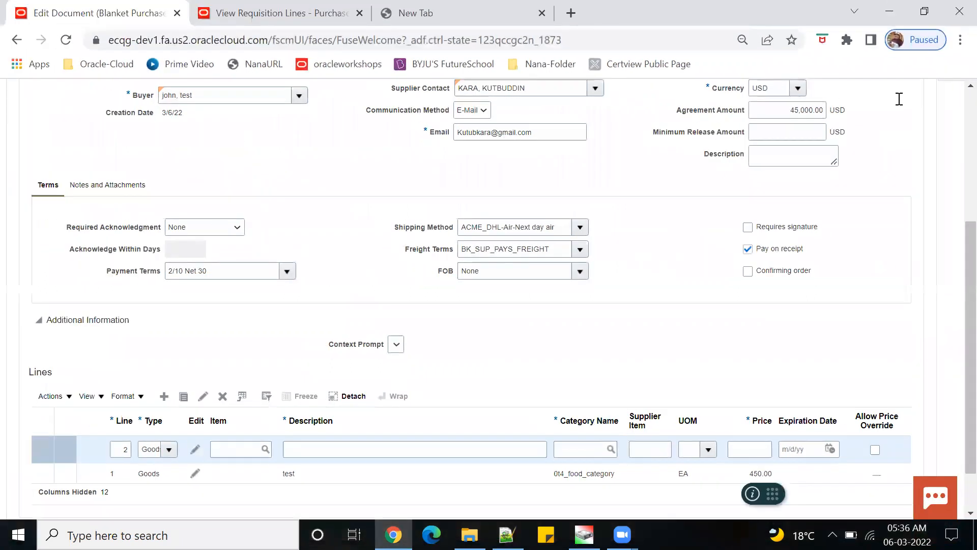
click(924, 11)
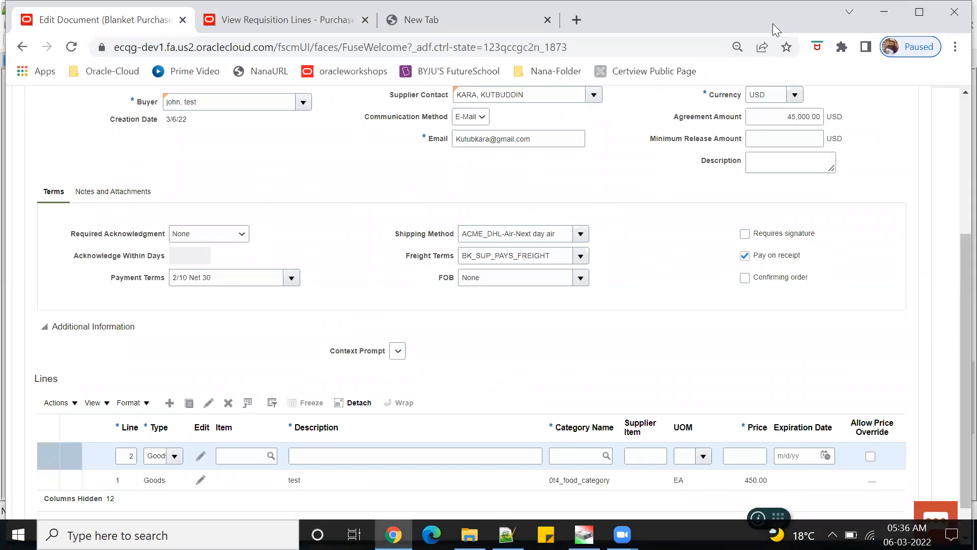
- Return to the Oracle home page from the View Requisition Lines browser page and minimize the Ask chat
key(ctrl+Tab)
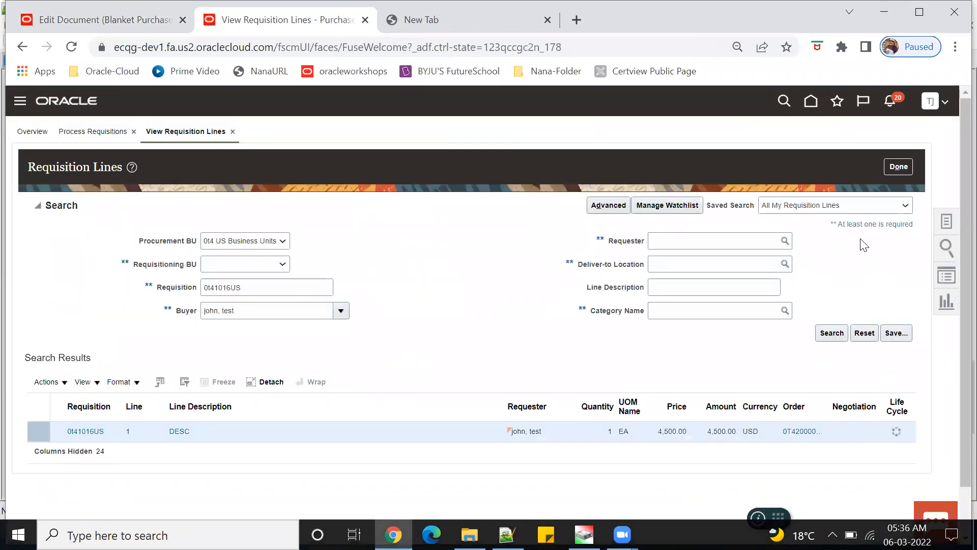
click(811, 101)
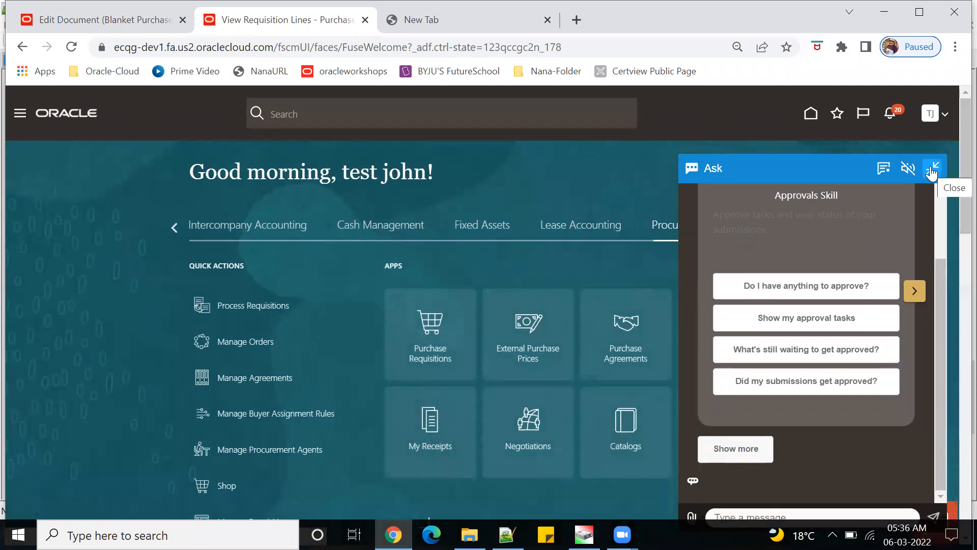
click(931, 171)
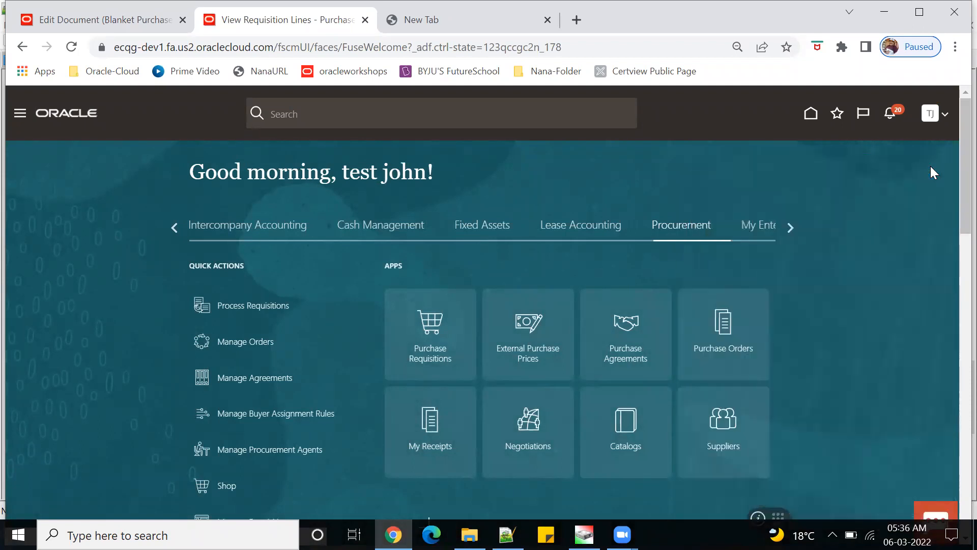
- Find the Product Management group among the home page's app groups and open the Product Information Management work area
click(789, 228)
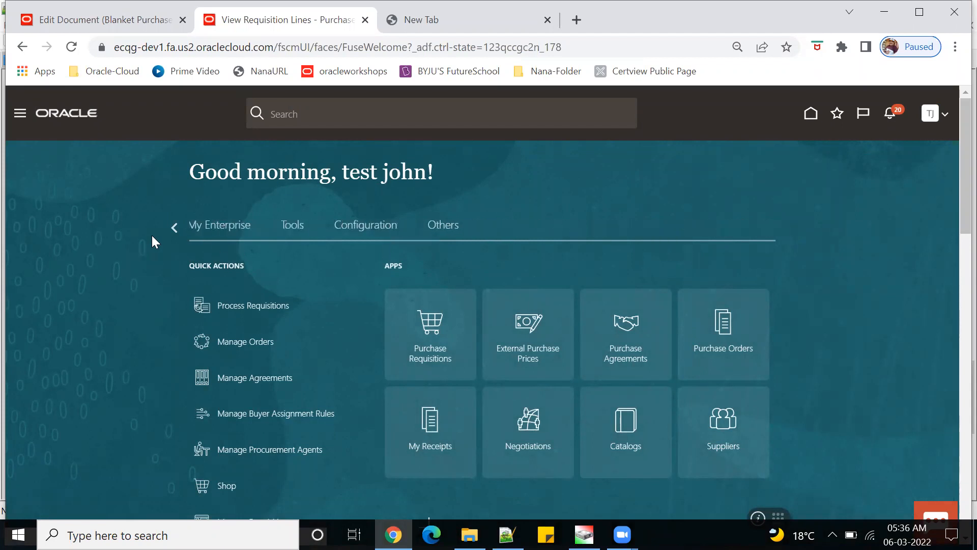
click(171, 228)
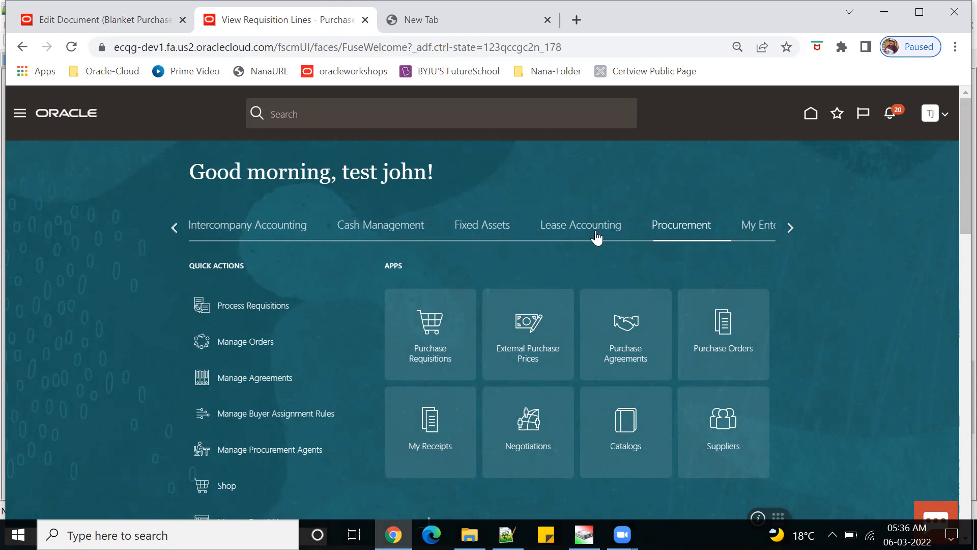
click(172, 229)
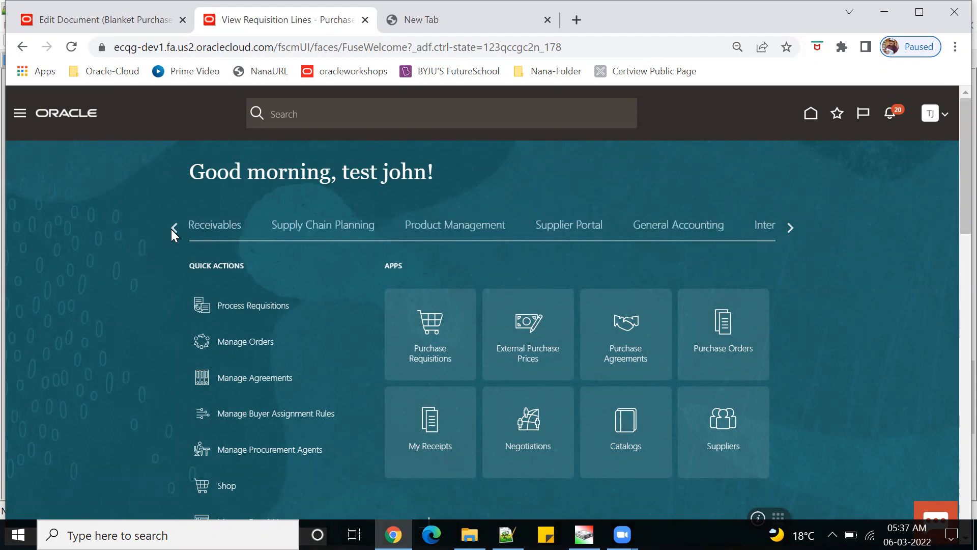
click(455, 225)
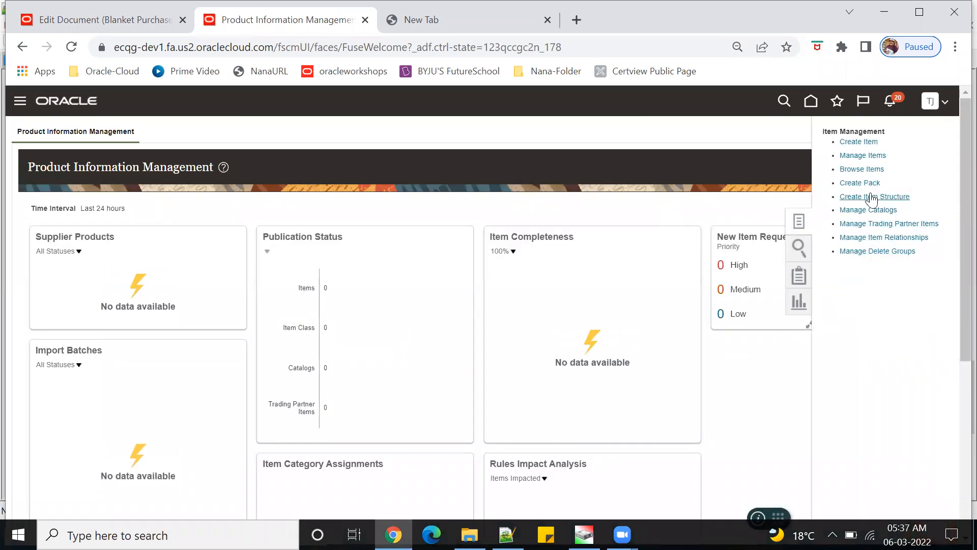
- Open Manage Items and search for the copied item code 0T4FG_9001
click(872, 156)
click(205, 240)
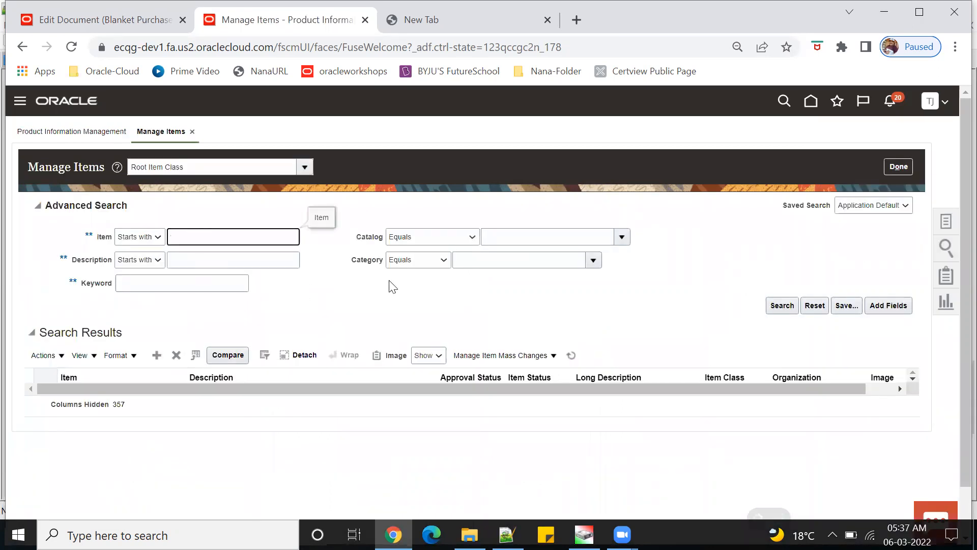
key(ctrl+v)
click(783, 305)
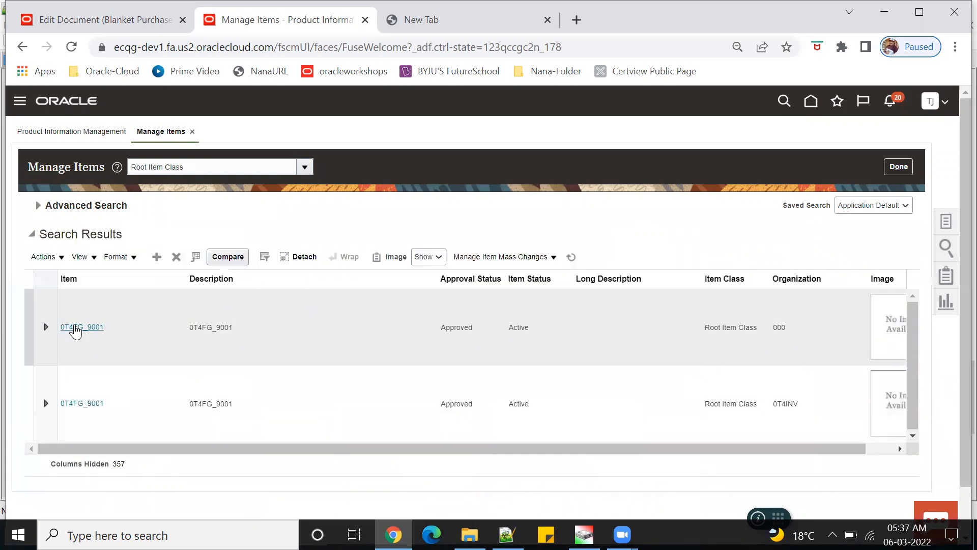
- Open item 0T4FG_9001 in organization 000, change its PRC Catalog category to 0t4_food_category, and save the item
click(76, 328)
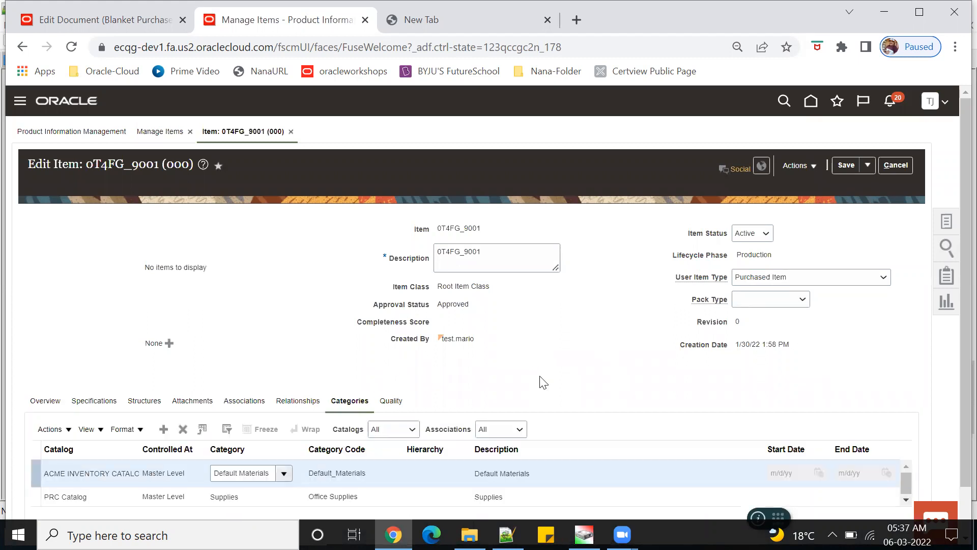
scroll(541, 379, down, 1)
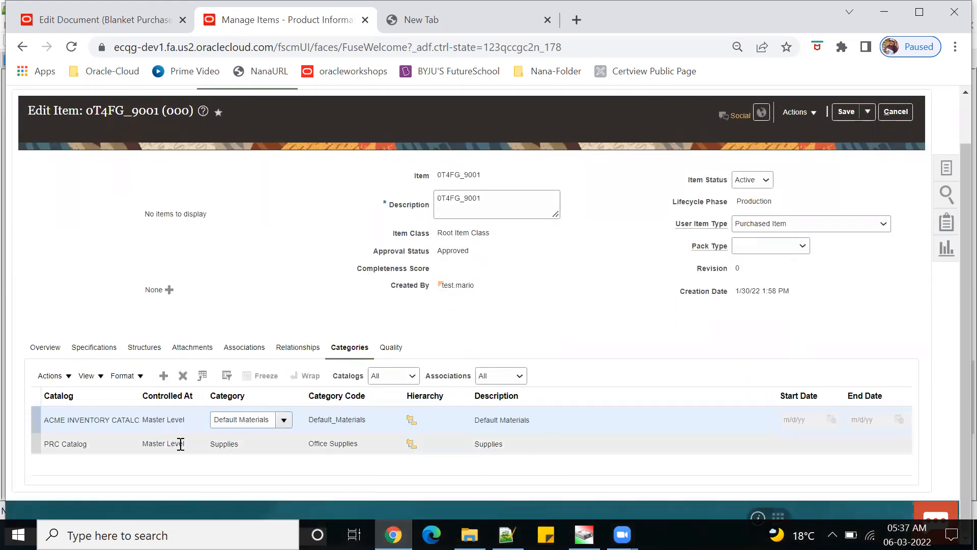
click(248, 445)
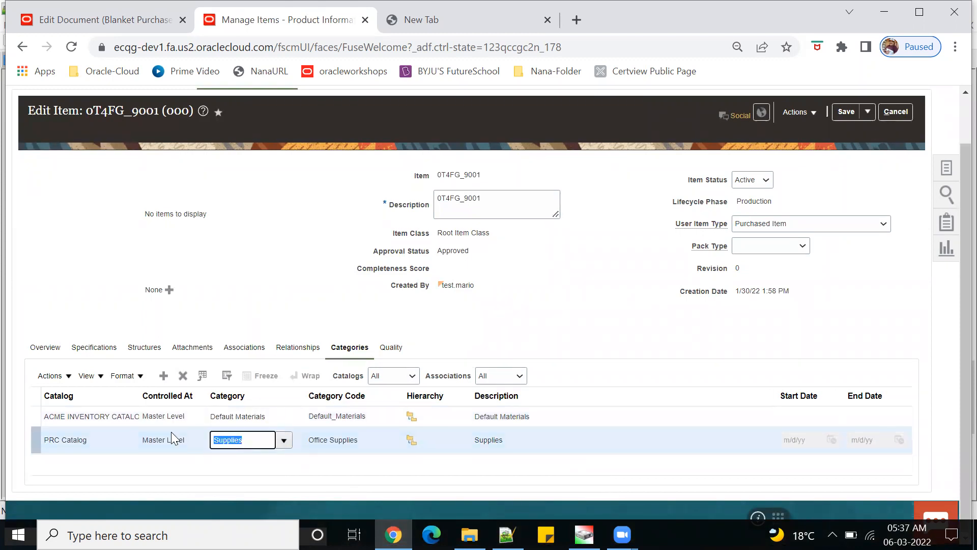
click(285, 442)
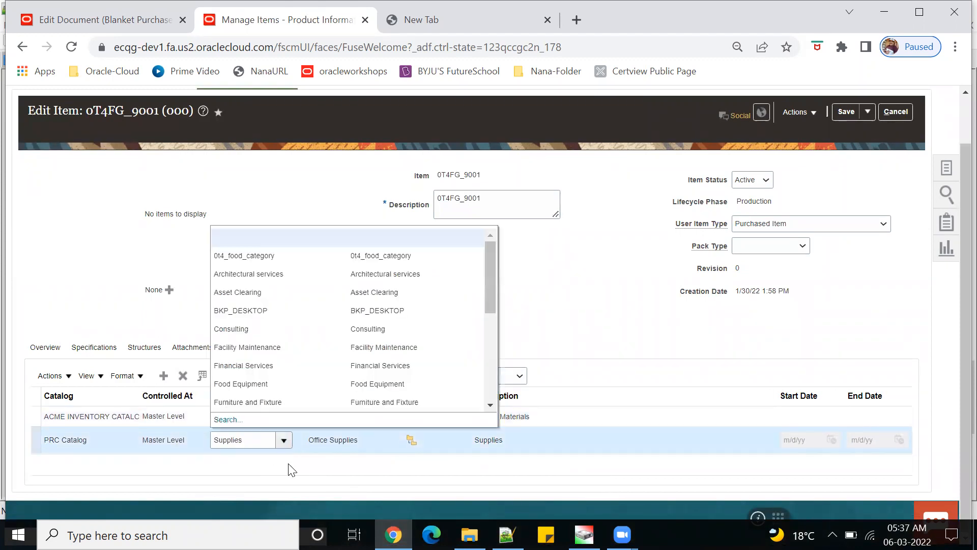
click(301, 260)
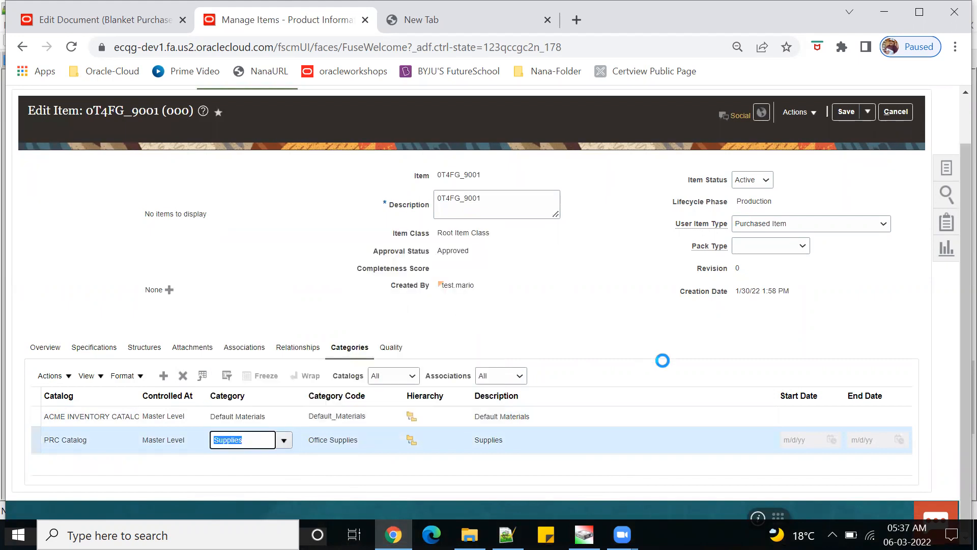
scroll(665, 367, up, 1)
click(846, 166)
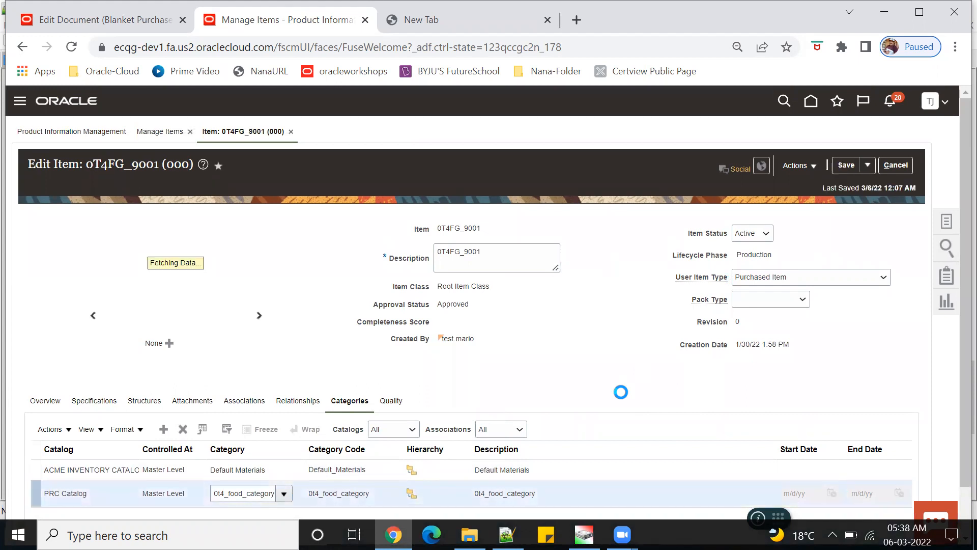
- Save and close the item, finish Manage Items, and return to the blanket purchase agreement's browser page
click(869, 166)
click(871, 186)
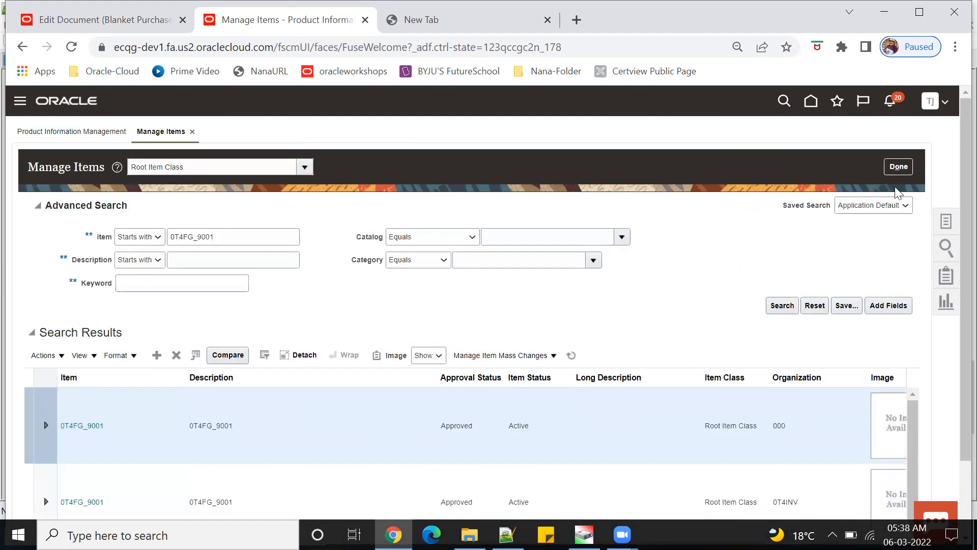
click(901, 167)
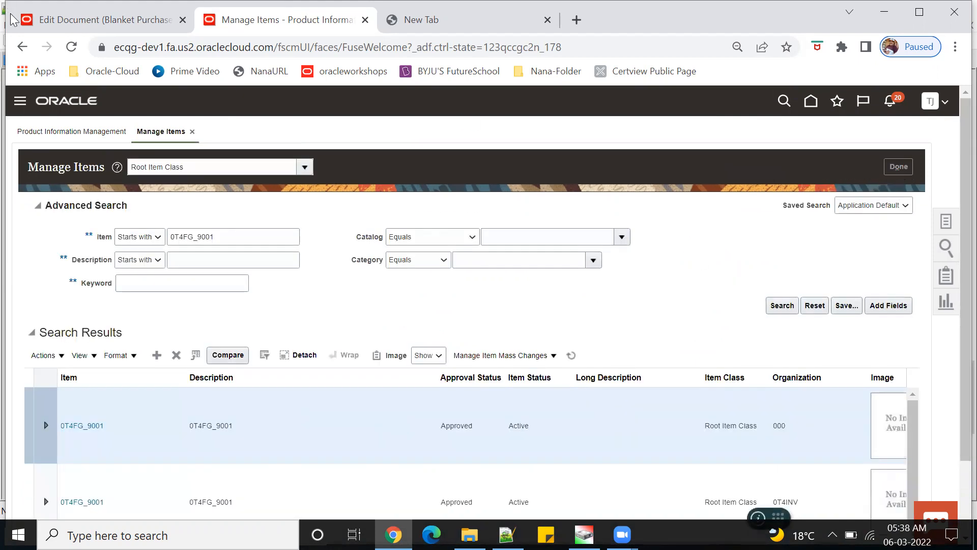
click(117, 17)
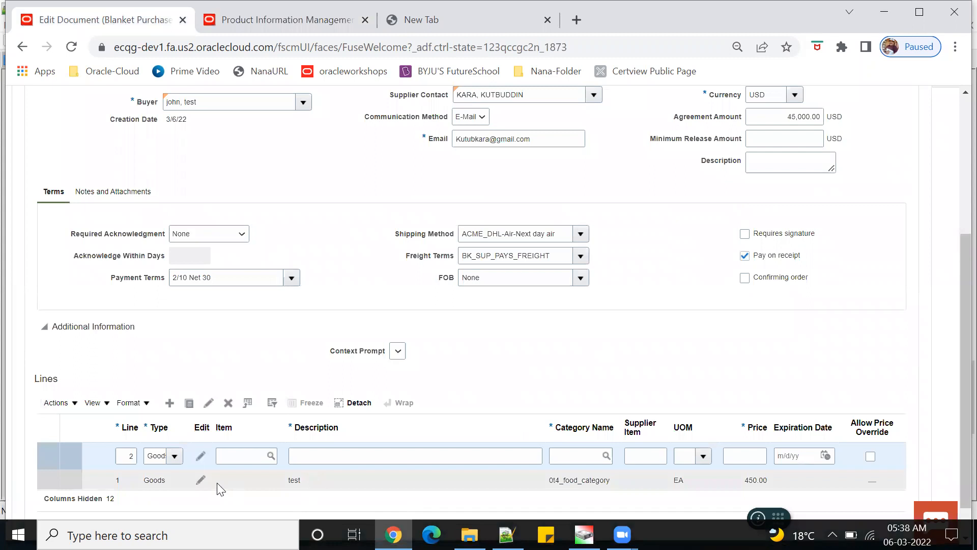
- Fill agreement line 2 with item 0T4FG_9001 at a price of 300 and save the agreement
click(243, 455)
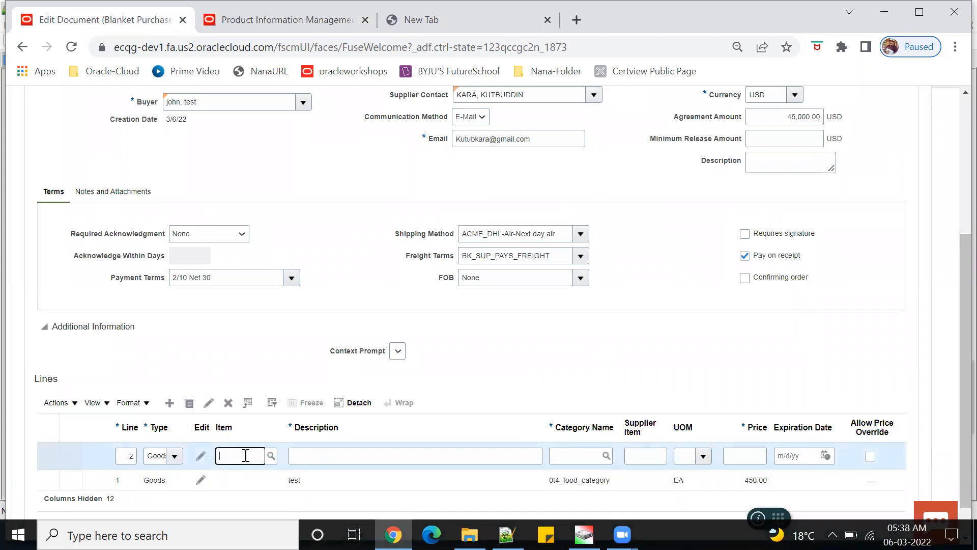
text(0T4FG_0001)
click(255, 479)
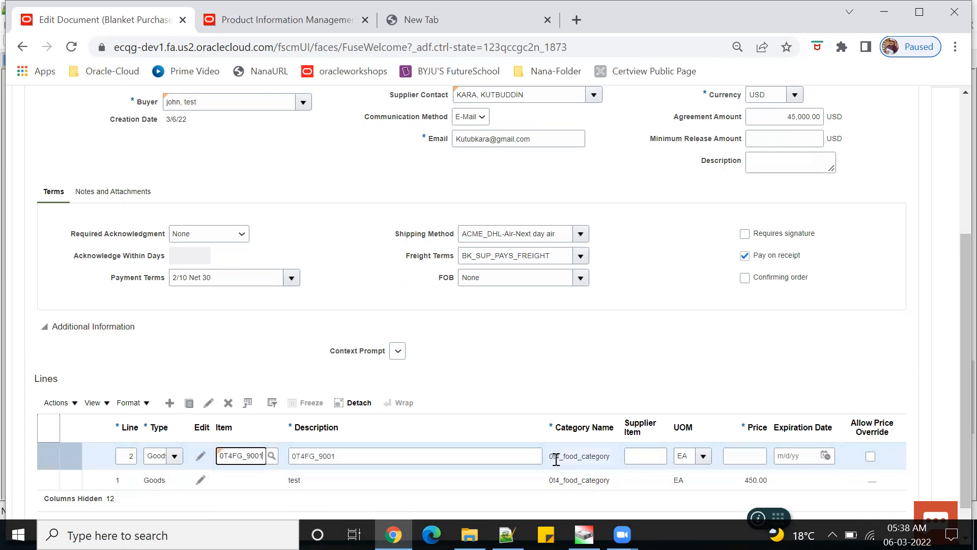
click(750, 458)
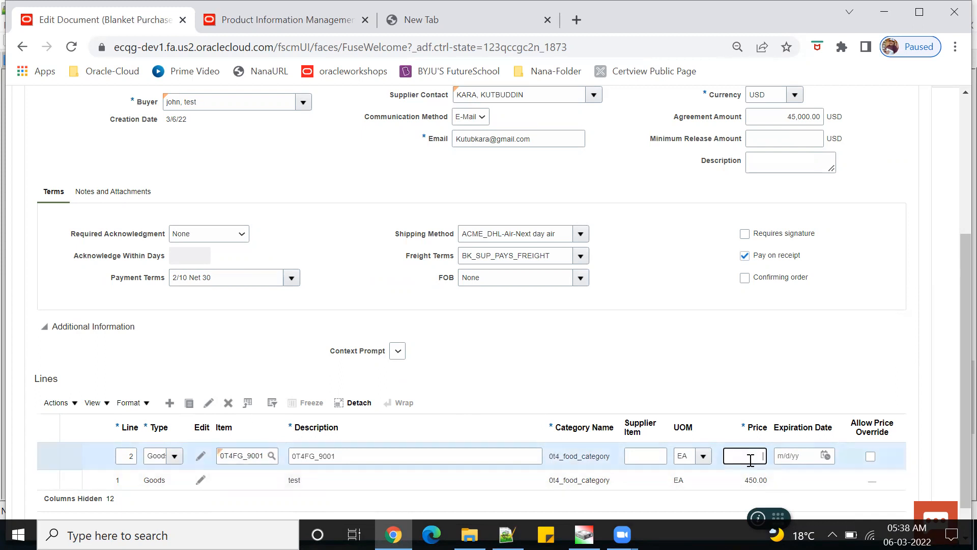
key(Tab)
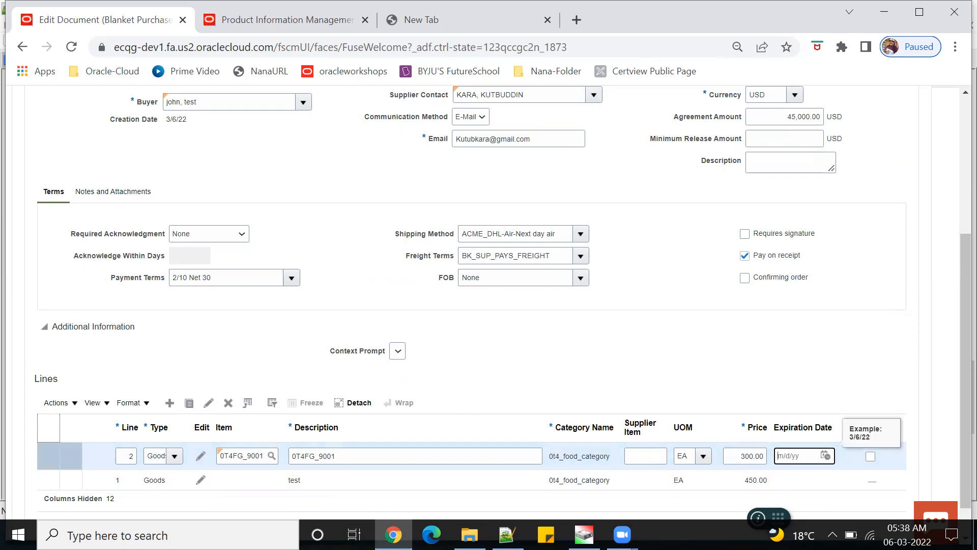
scroll(709, 391, up, 4)
scroll(688, 396, down, 4)
scroll(687, 394, up, 4)
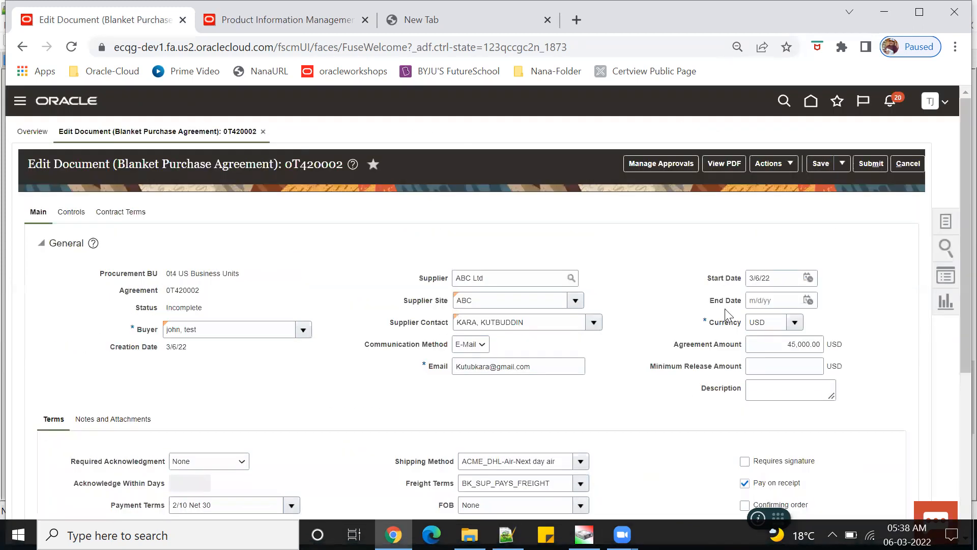
click(820, 164)
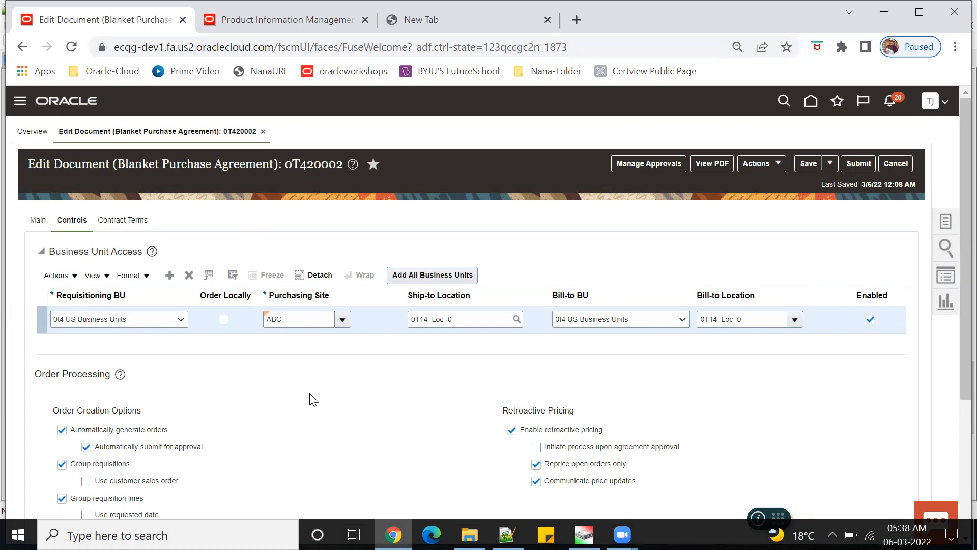
- Examine the agreement's business unit access, order processing and notification controls, and check its contract terms
scroll(208, 367, down, 1)
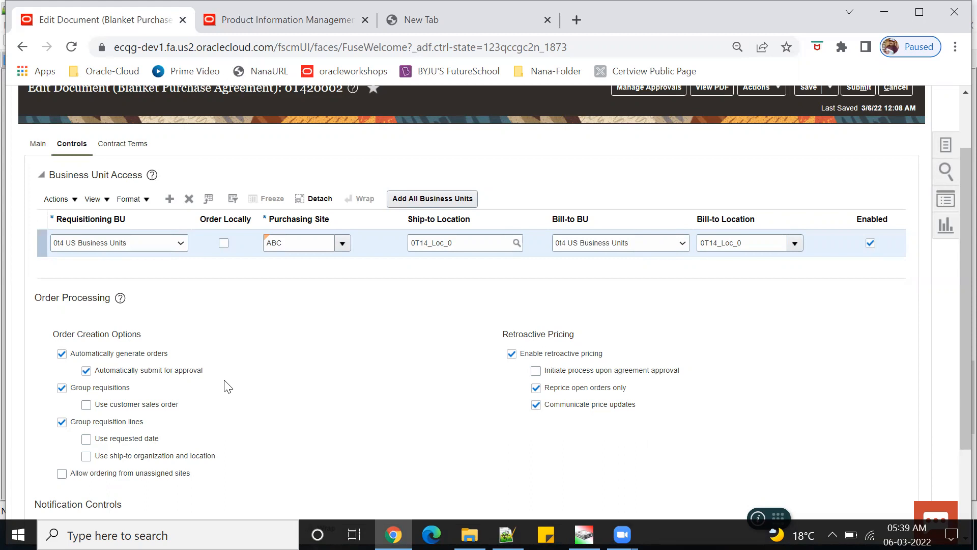
scroll(227, 392, down, 3)
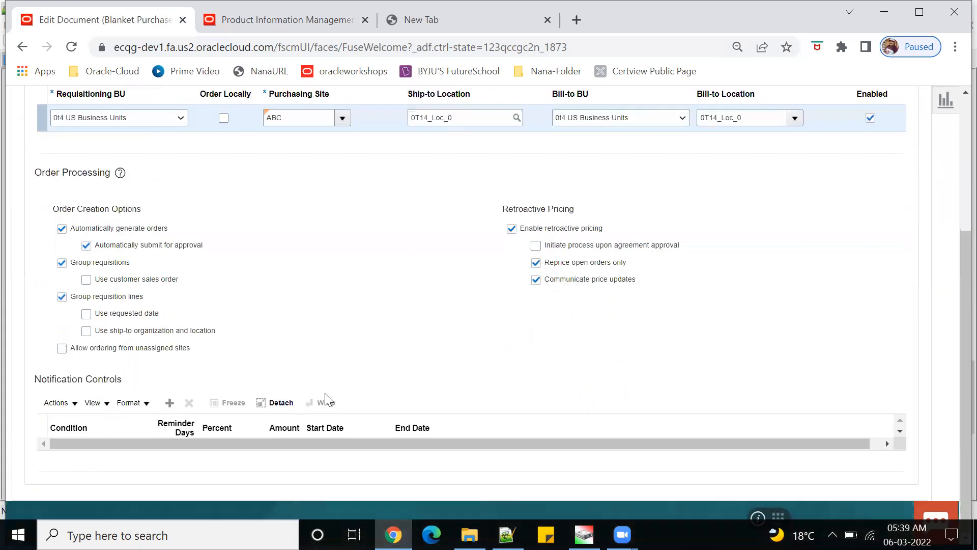
scroll(417, 383, up, 4)
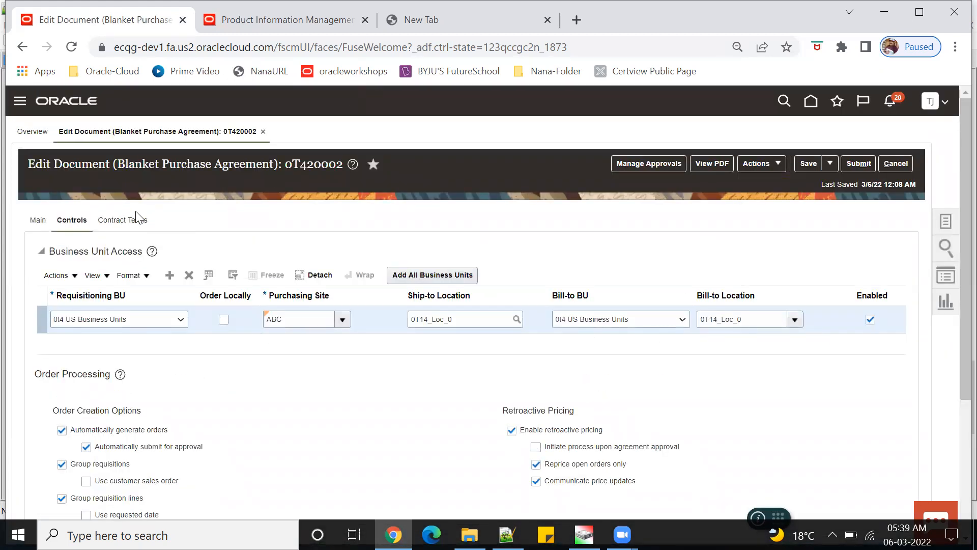
click(123, 220)
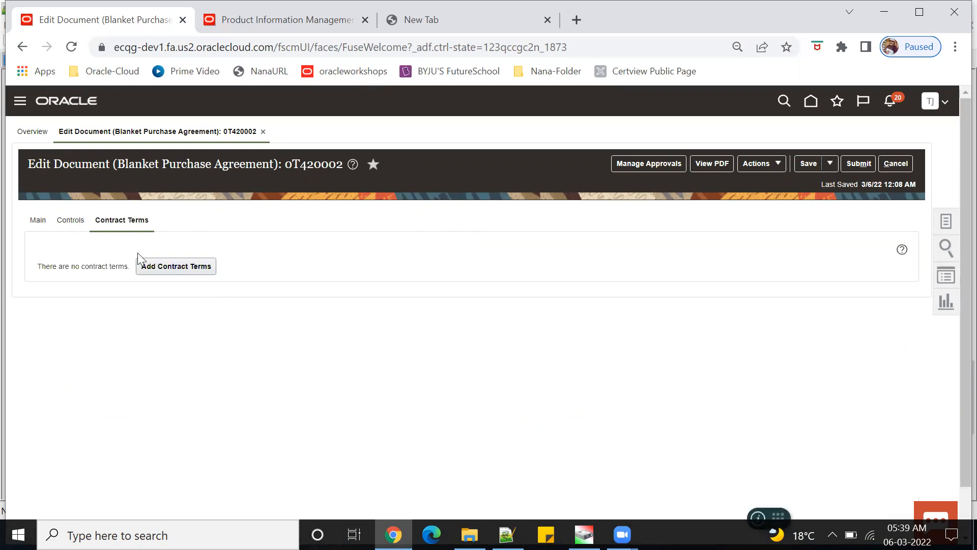
click(69, 223)
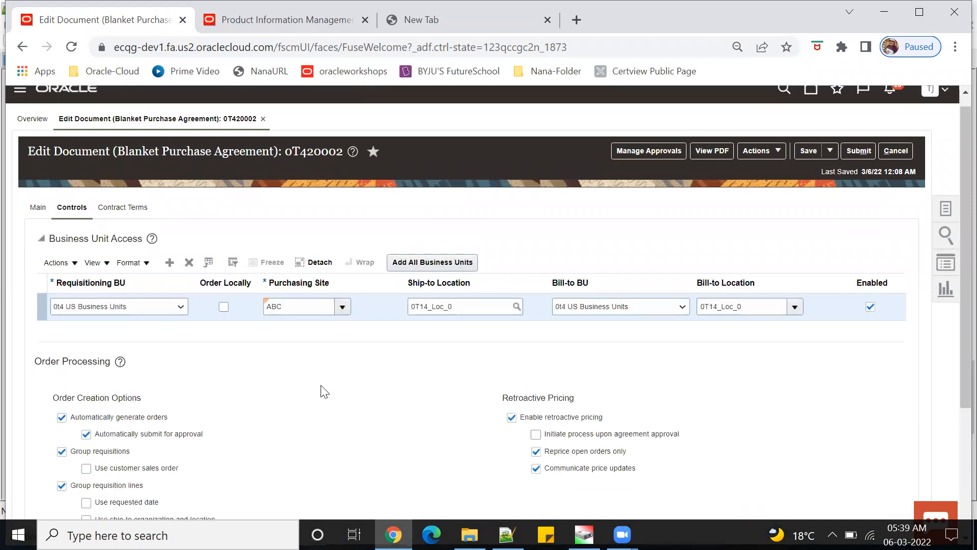
scroll(532, 368, down, 4)
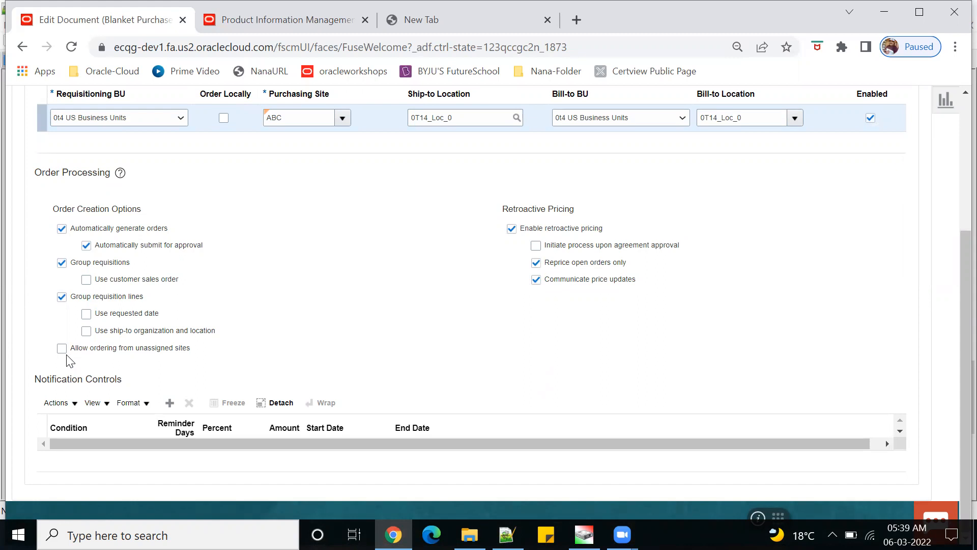
scroll(639, 312, up, 4)
scroll(698, 344, down, 4)
scroll(705, 339, up, 4)
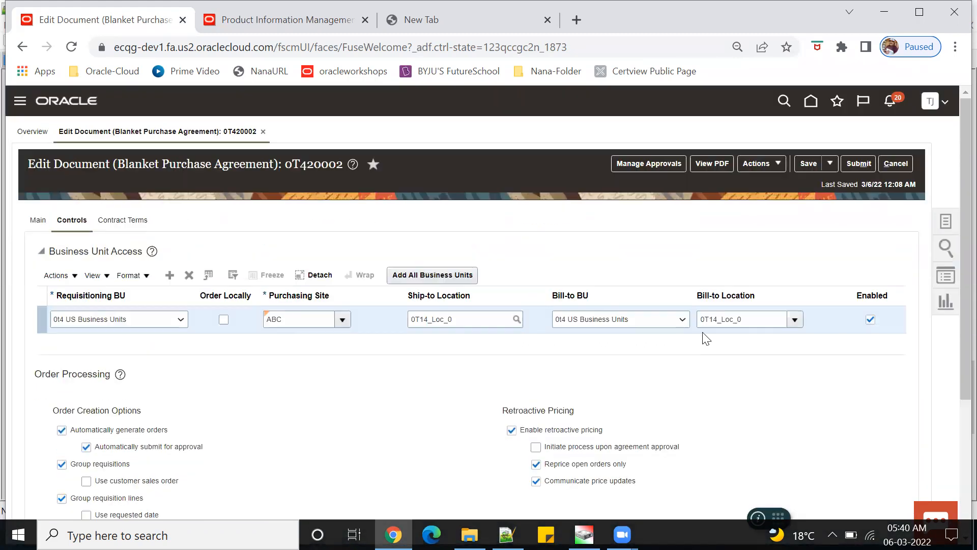
- Save the blanket purchase agreement, submit it for approval, and close the confirmation
click(807, 163)
click(860, 164)
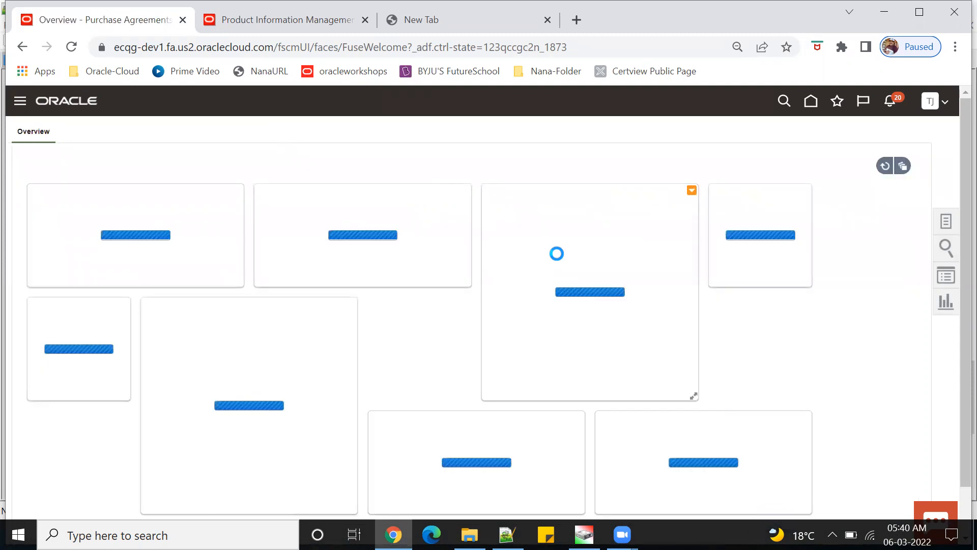
click(612, 226)
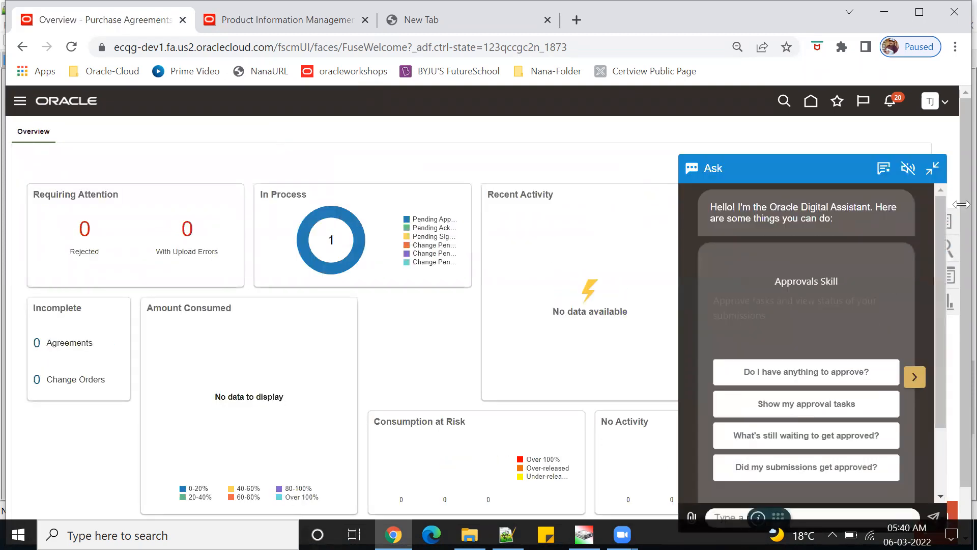
- From the Product Information Management browser page, return to the home page, minimize the Ask chat, and open Setup and Maintenance
click(275, 20)
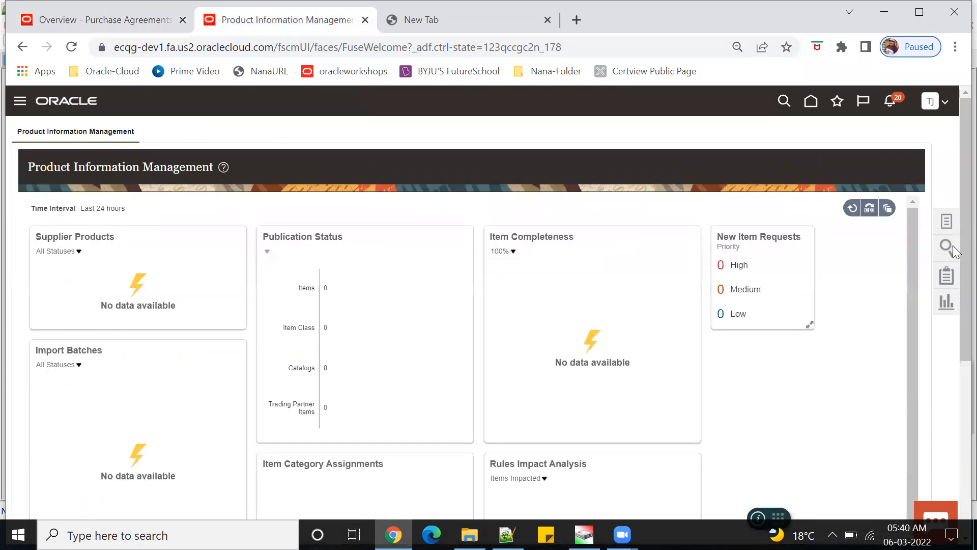
click(811, 105)
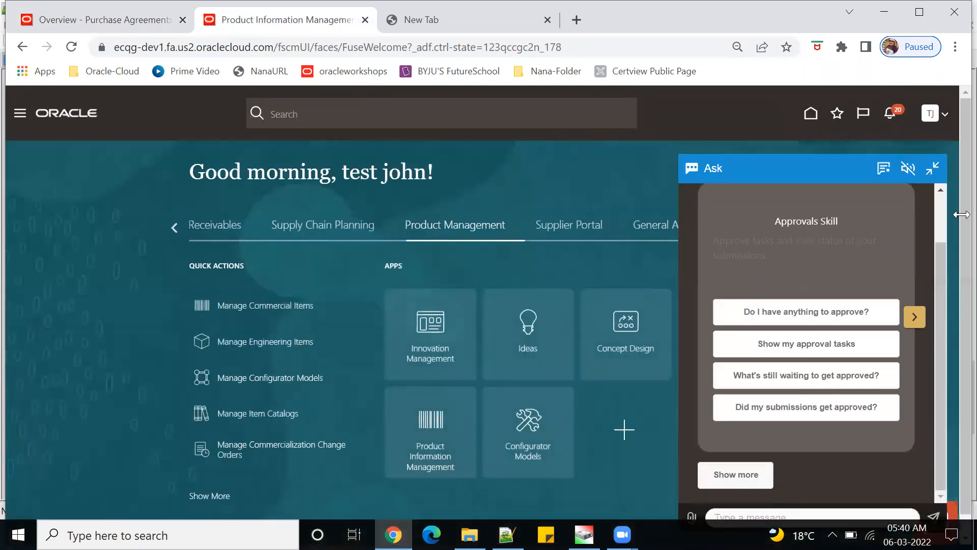
click(937, 169)
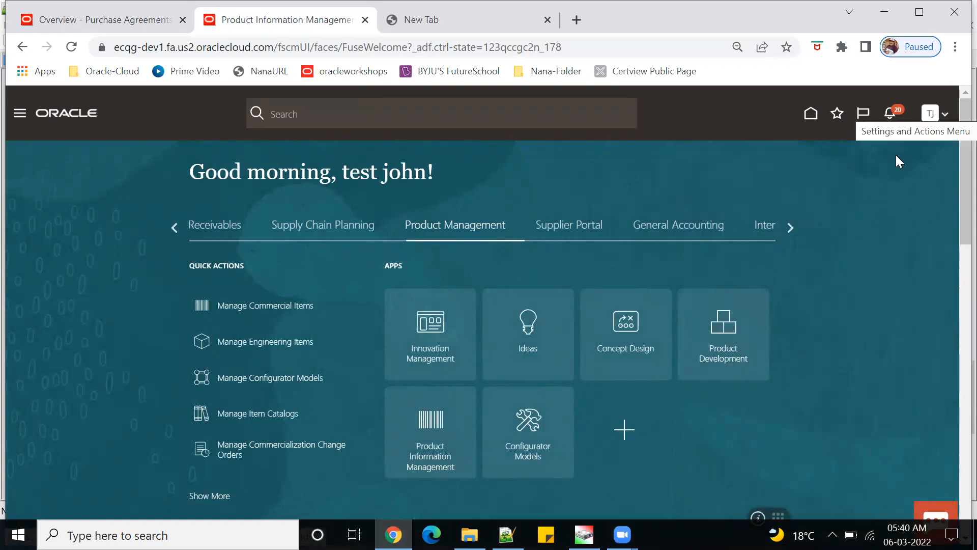
click(948, 115)
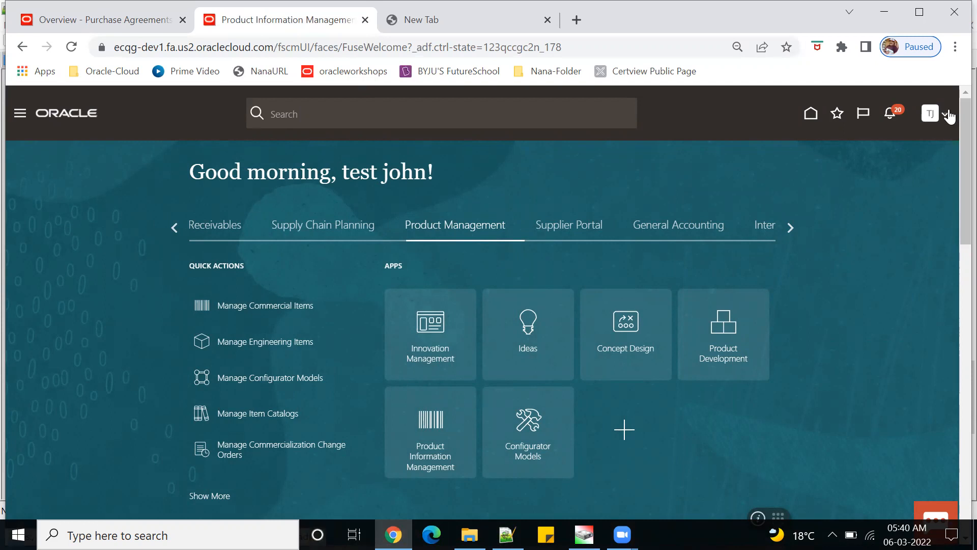
click(738, 293)
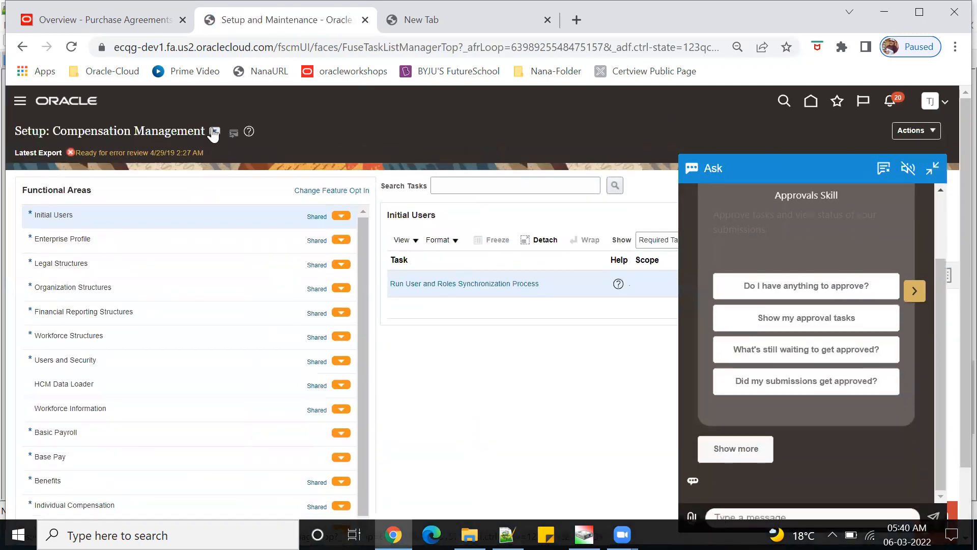
- Switch the setup offering to Procurement and minimize the Ask chat
click(215, 131)
click(237, 249)
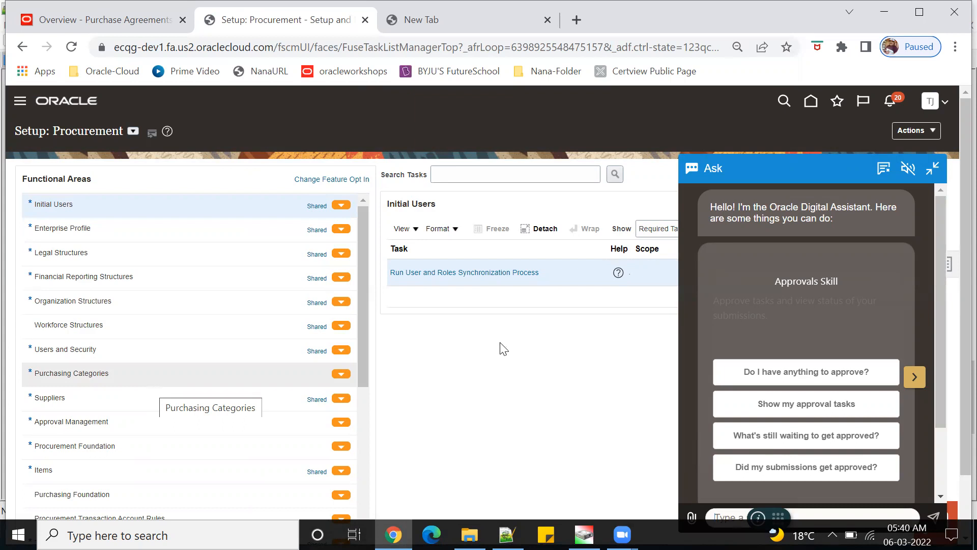
click(933, 172)
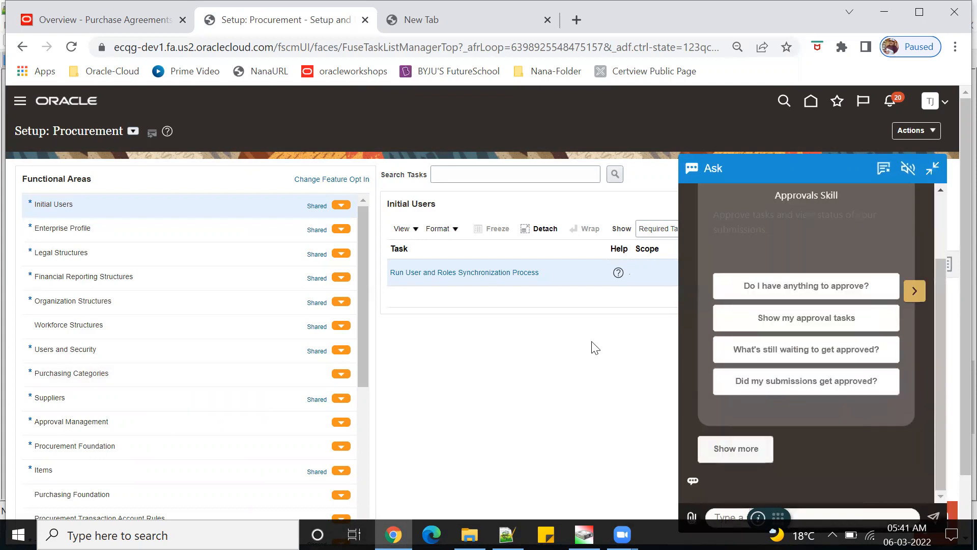
click(937, 171)
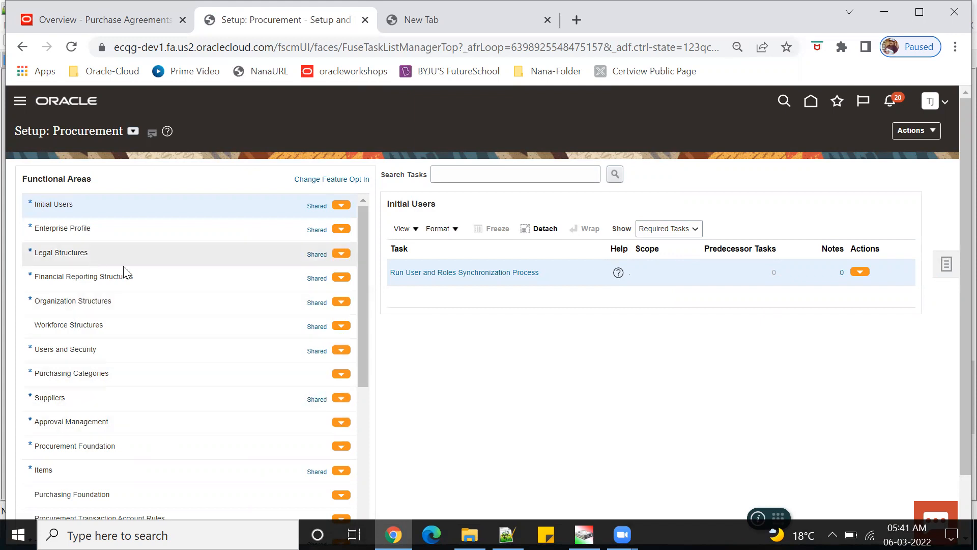
- Look through the Procurement Foundation and Purchasing Foundation functional areas with All Tasks shown
click(119, 448)
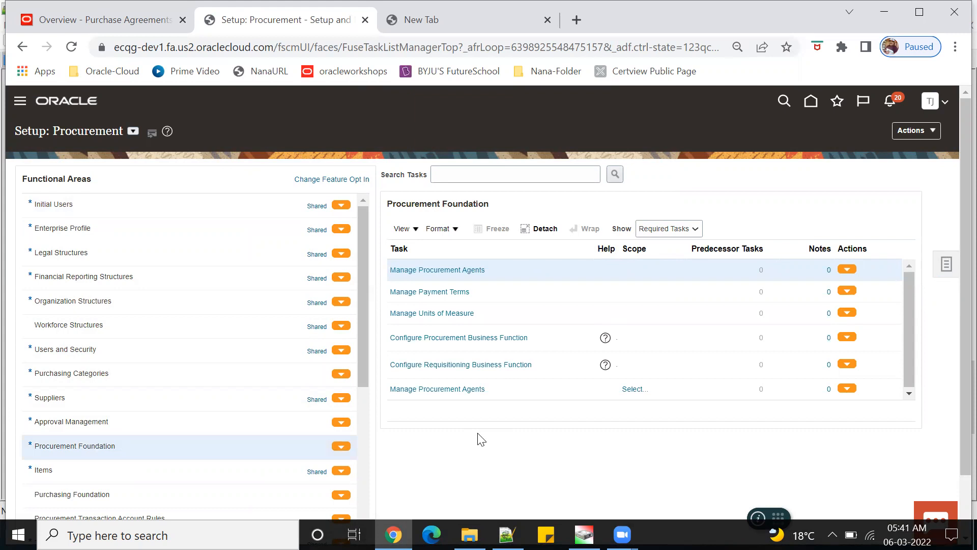
click(695, 230)
click(654, 239)
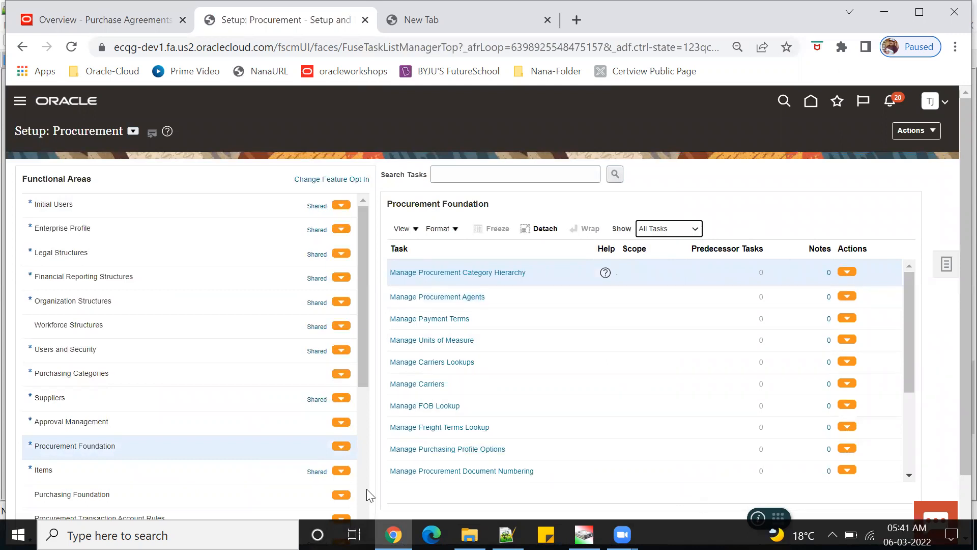
scroll(183, 484, down, 3)
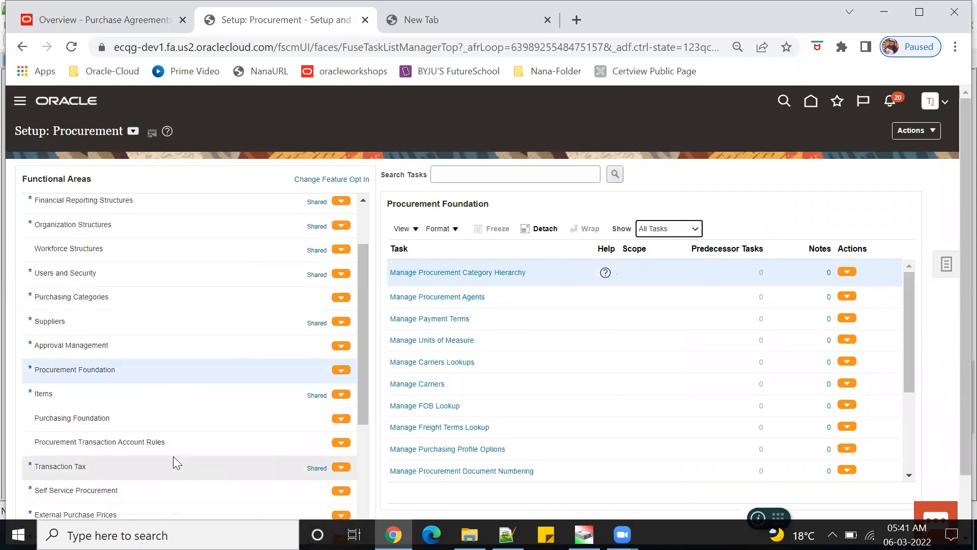
click(111, 418)
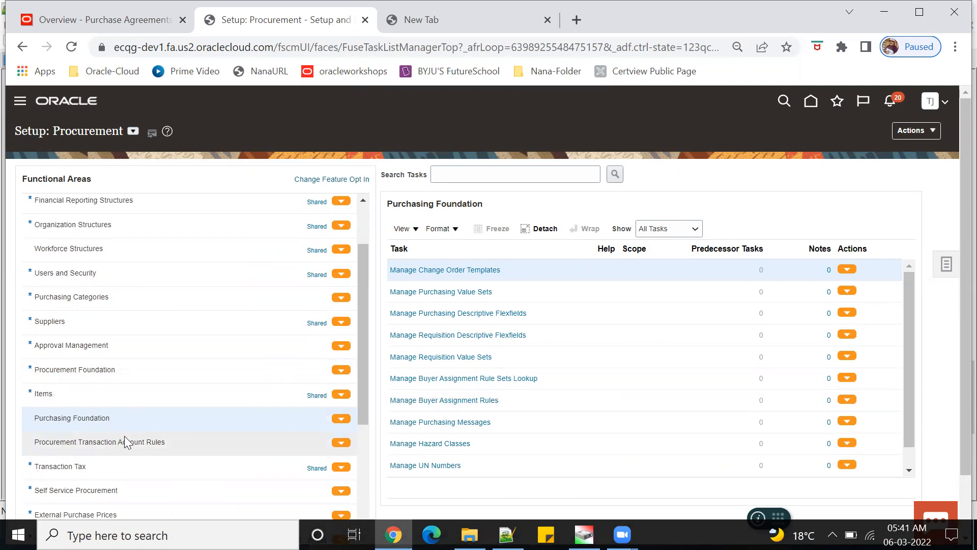
- Under Procurement Foundation, open Configure Procurement Business Function for 0t4 US Business Units, check the Buyer default, and cancel out
click(103, 369)
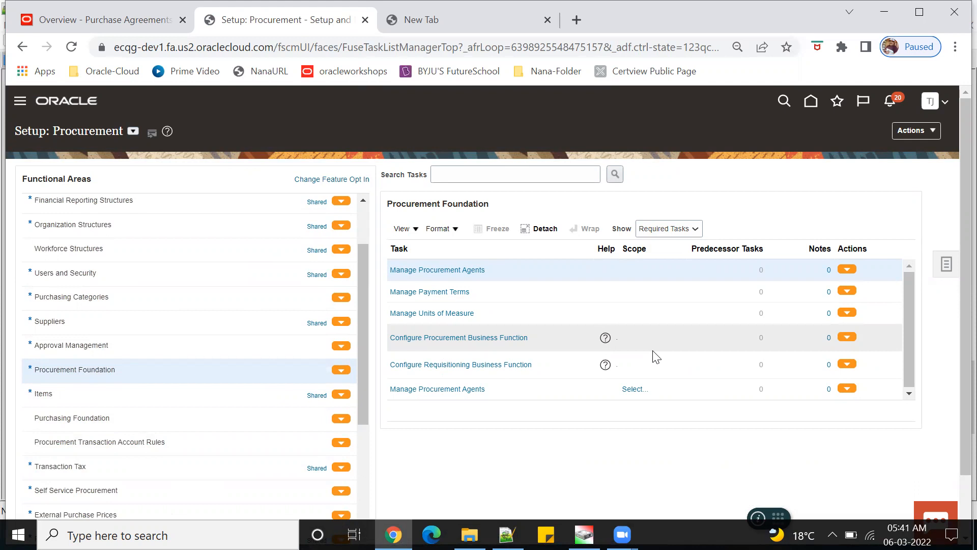
click(478, 338)
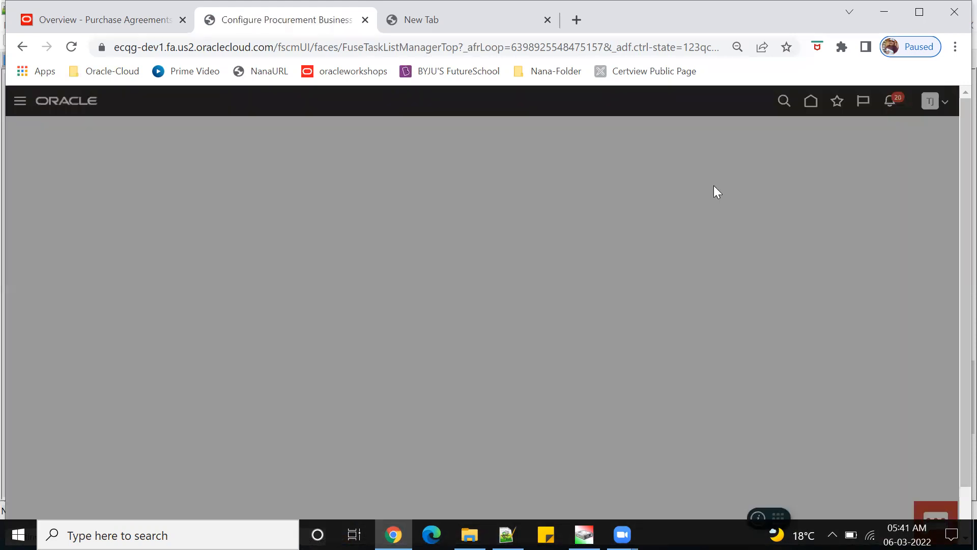
click(532, 345)
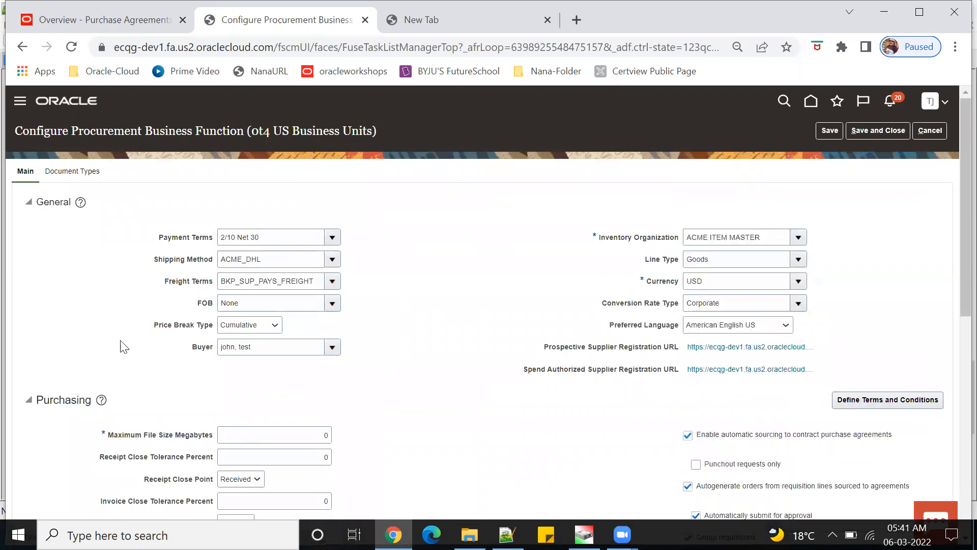
double_click(194, 349)
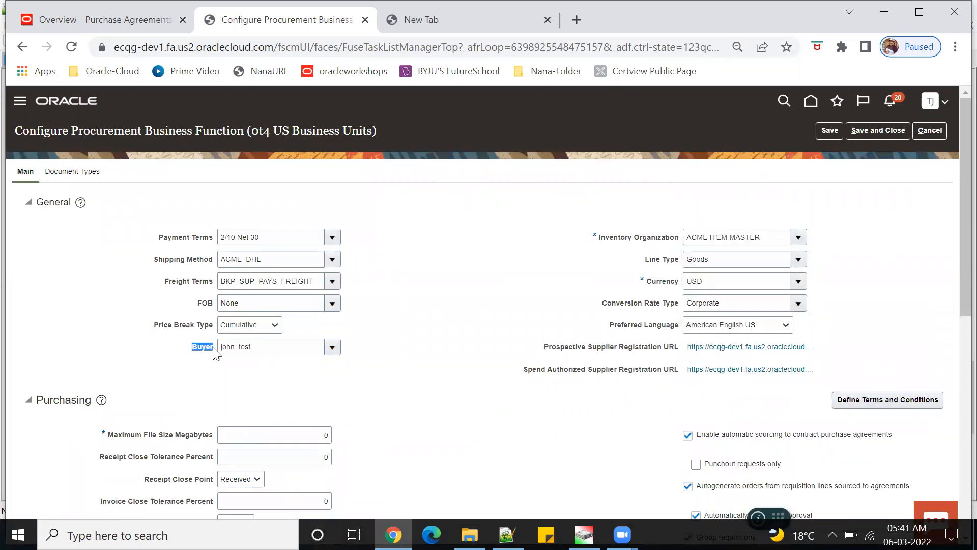
click(932, 131)
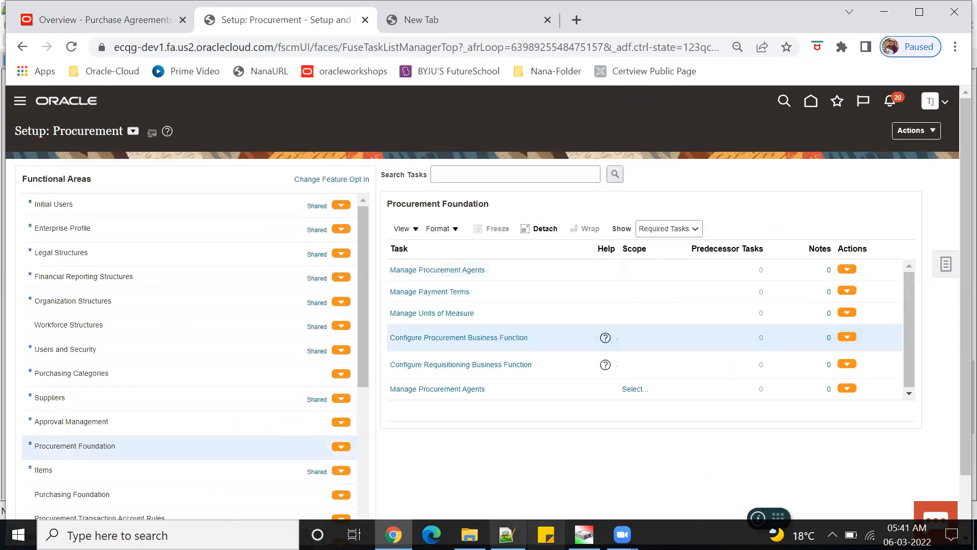
- Switch to Notepad++ and review the session notes on local catalog creation with item and the automatic PO prerequisites
click(508, 534)
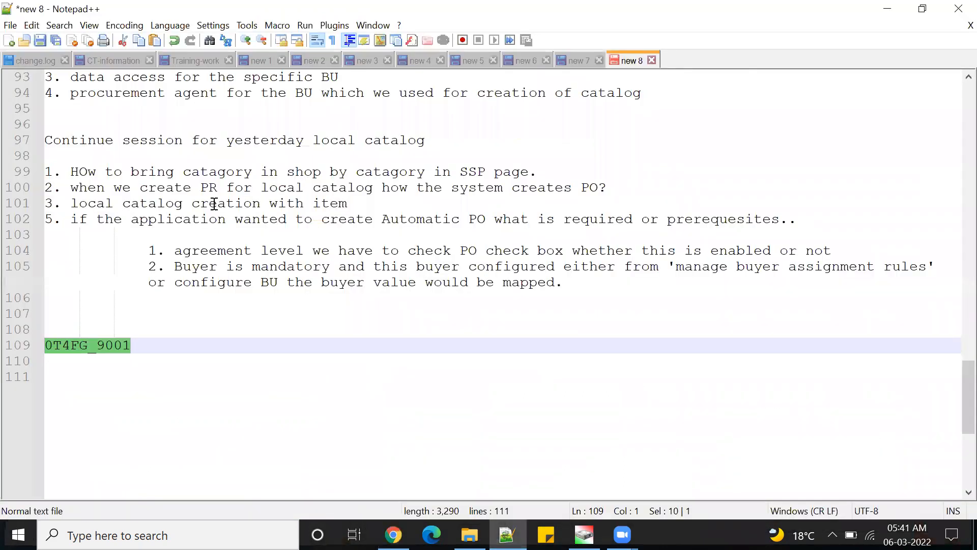
drag(356, 205, 236, 203)
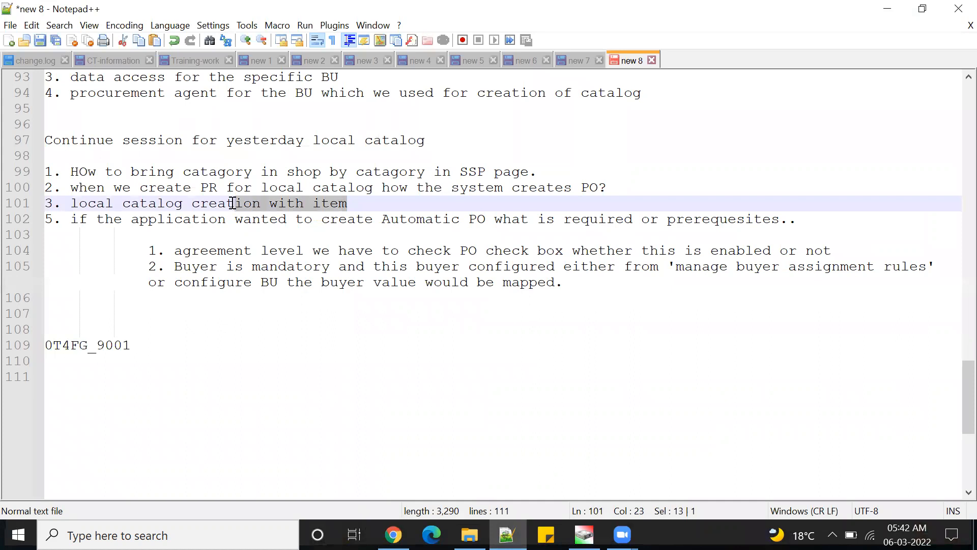
drag(362, 220, 653, 235)
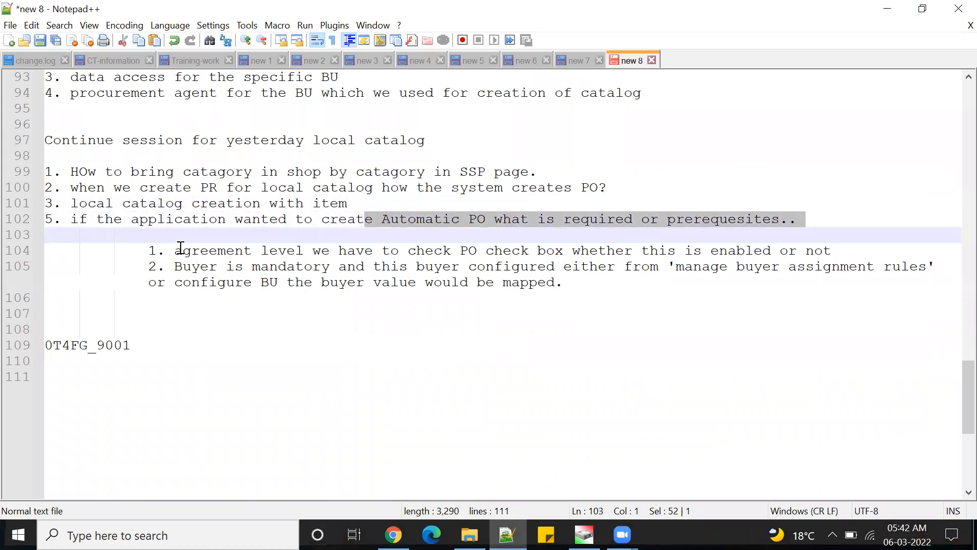
drag(174, 250, 243, 251)
drag(181, 267, 244, 282)
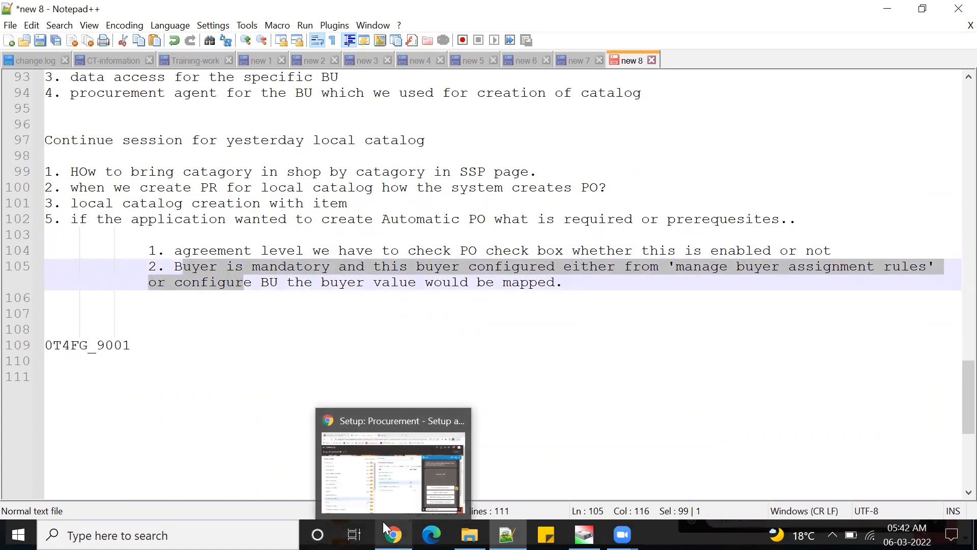
- Switch back to Chrome, go from the Purchase Agreements browser page to the home page, and minimize the Ask chat
click(390, 458)
click(932, 170)
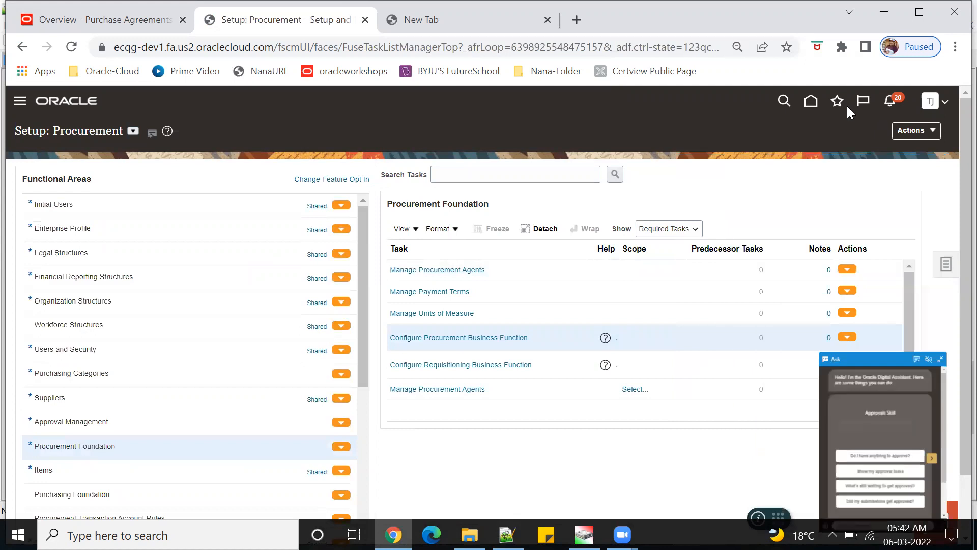
click(67, 20)
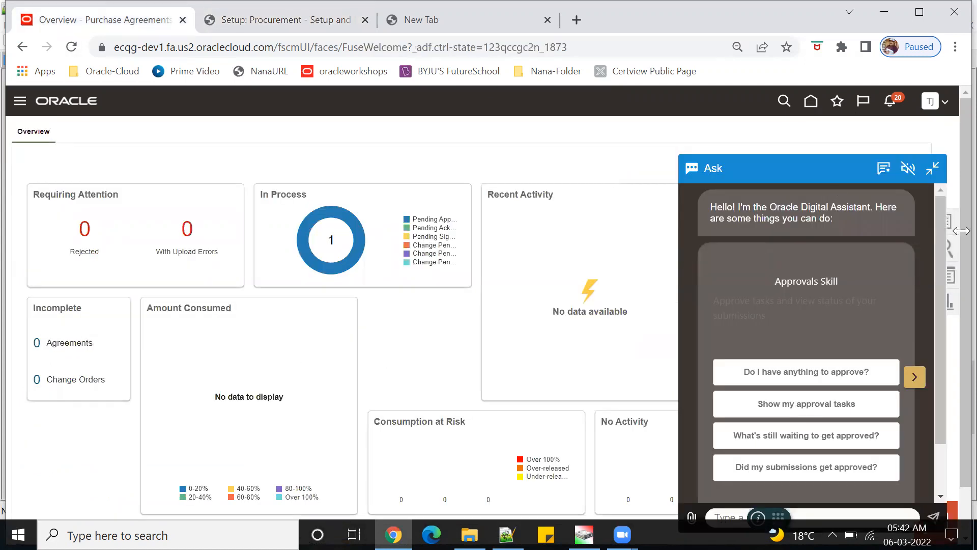
click(810, 108)
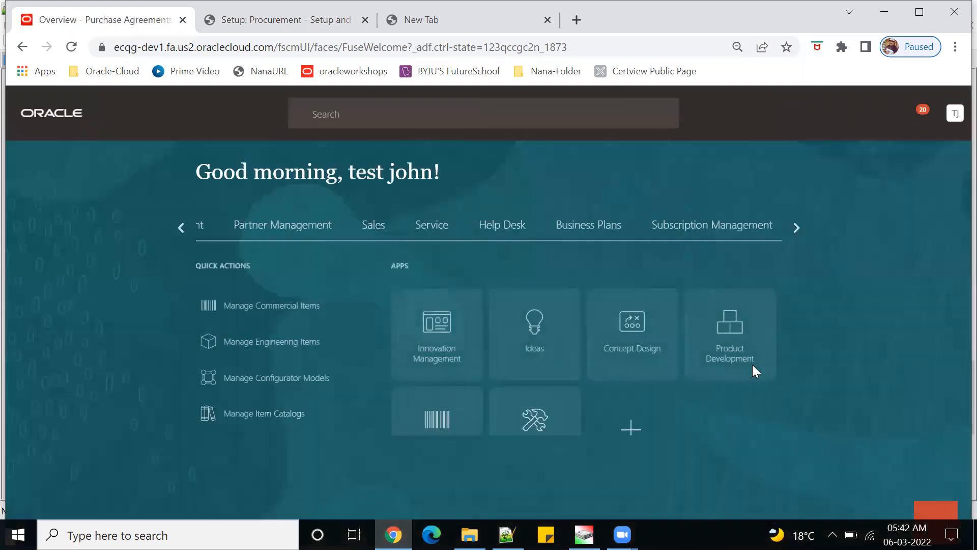
click(932, 172)
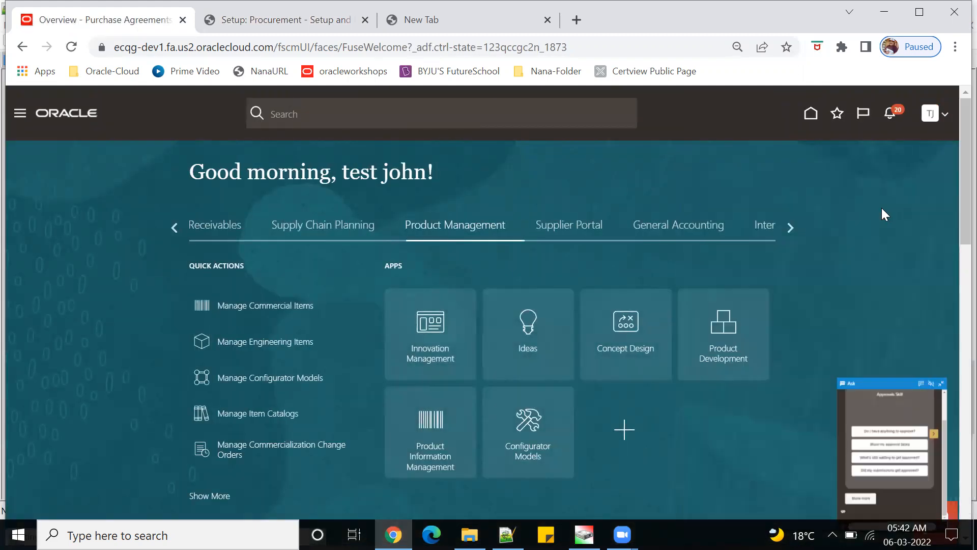
- Find the Procurement group on the home page and open Purchase Requisitions
click(790, 227)
click(790, 227)
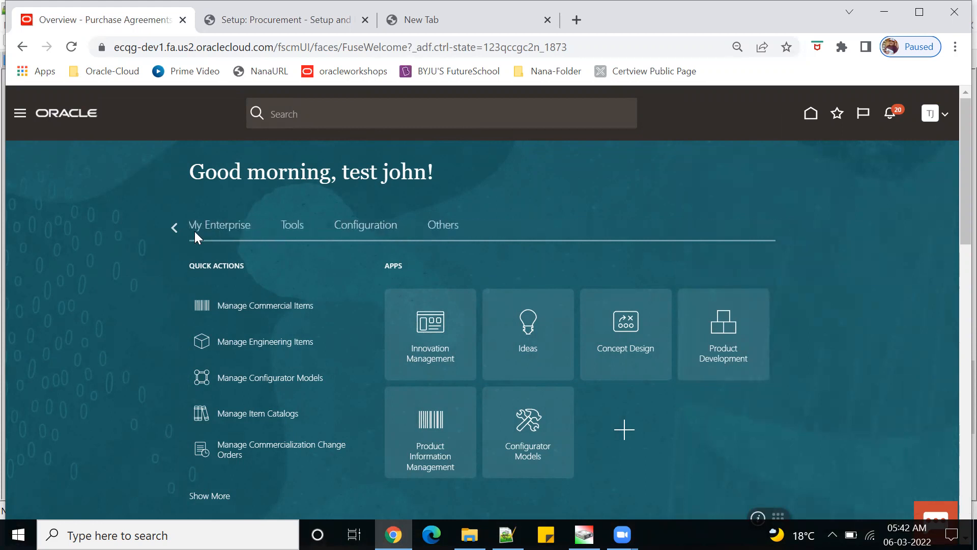
click(175, 227)
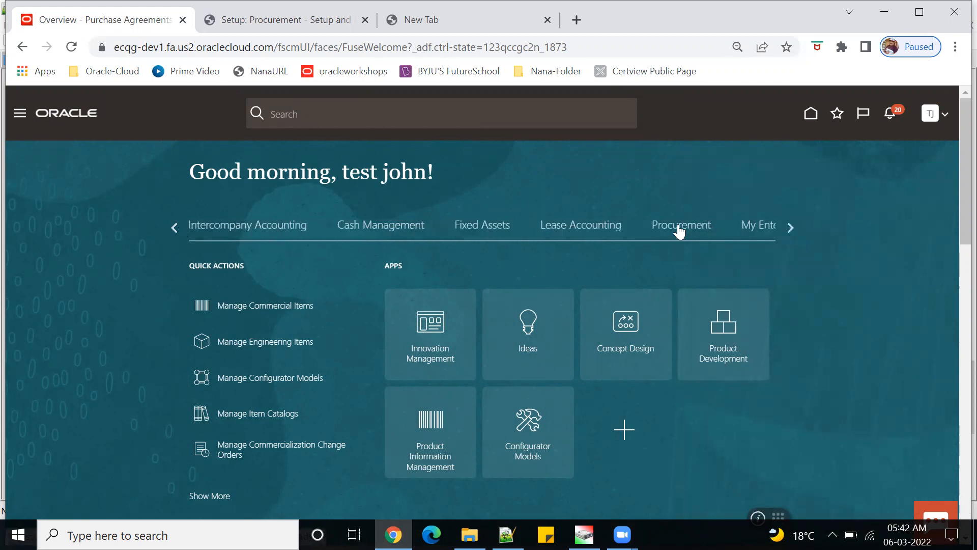
click(680, 227)
click(447, 348)
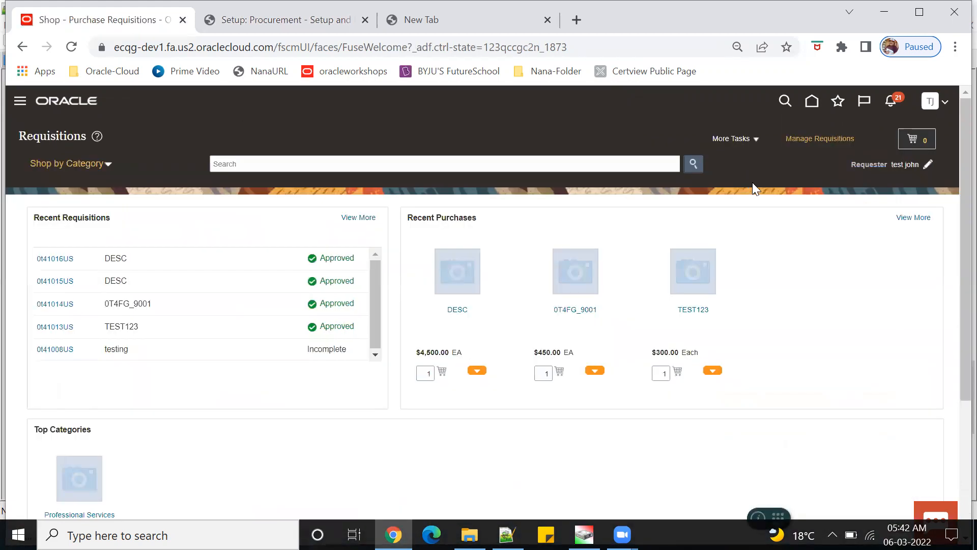
- Shop by the category 0t4_food_category and open the product details of item 0T4FG_9001
click(109, 166)
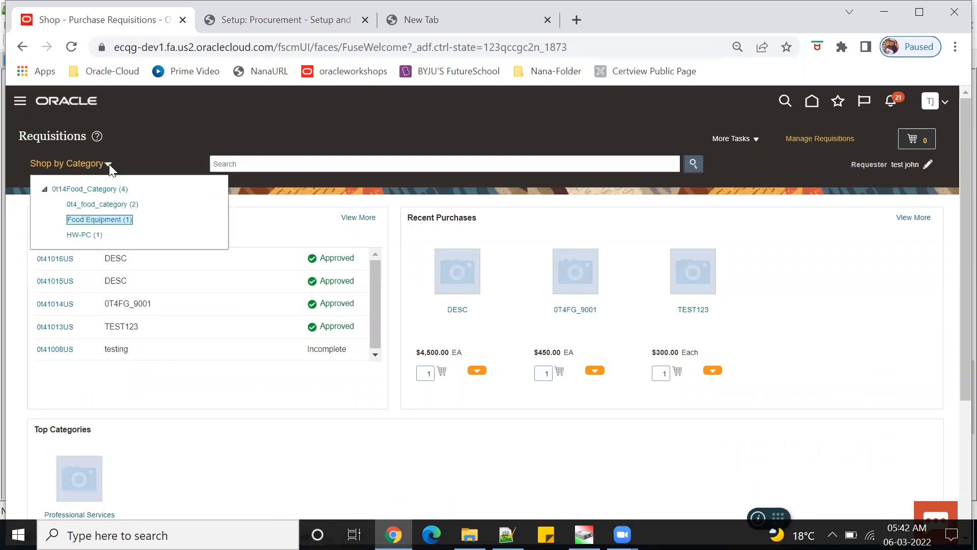
click(99, 204)
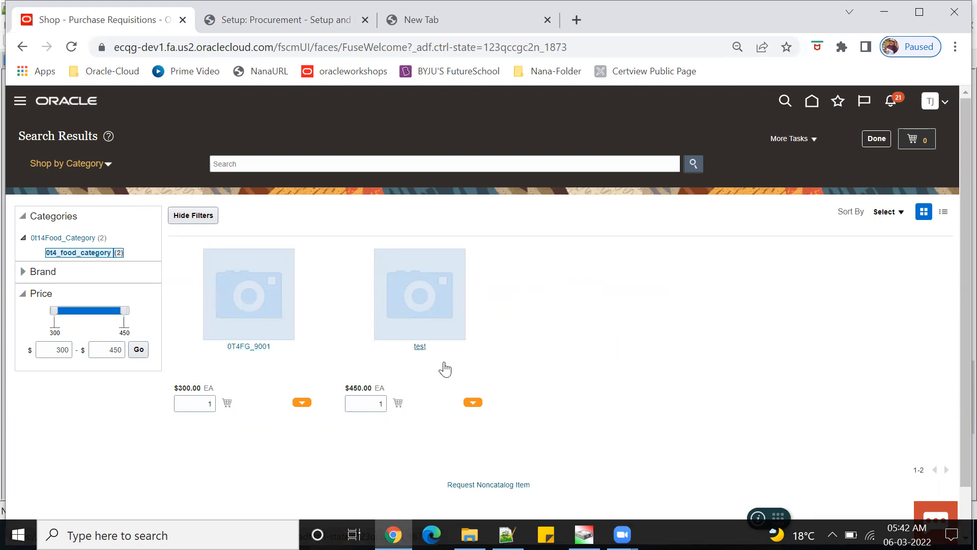
click(249, 351)
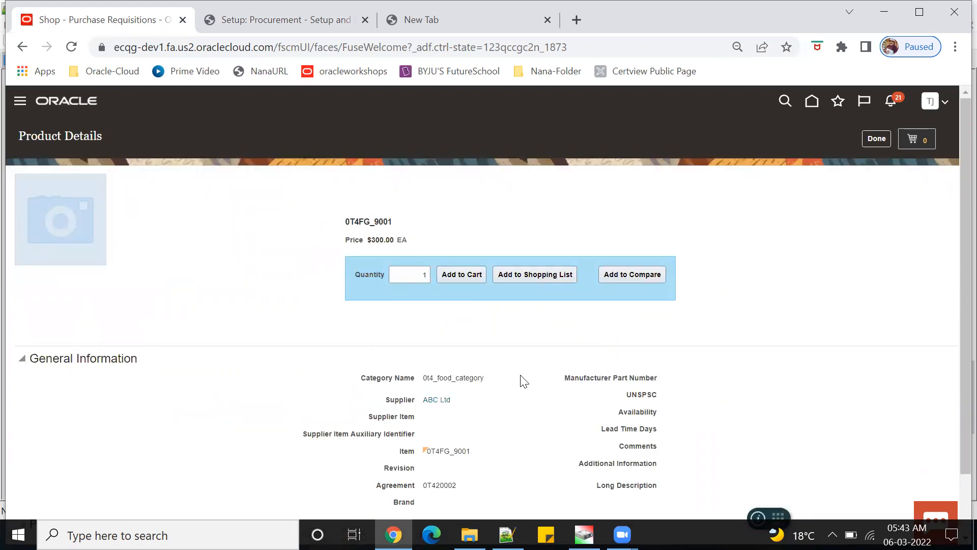
- Set the quantity of item 0T4FG_9001 to 2, add it to the cart, and open the requisition for review
double_click(402, 279)
text(2)
key(Tab)
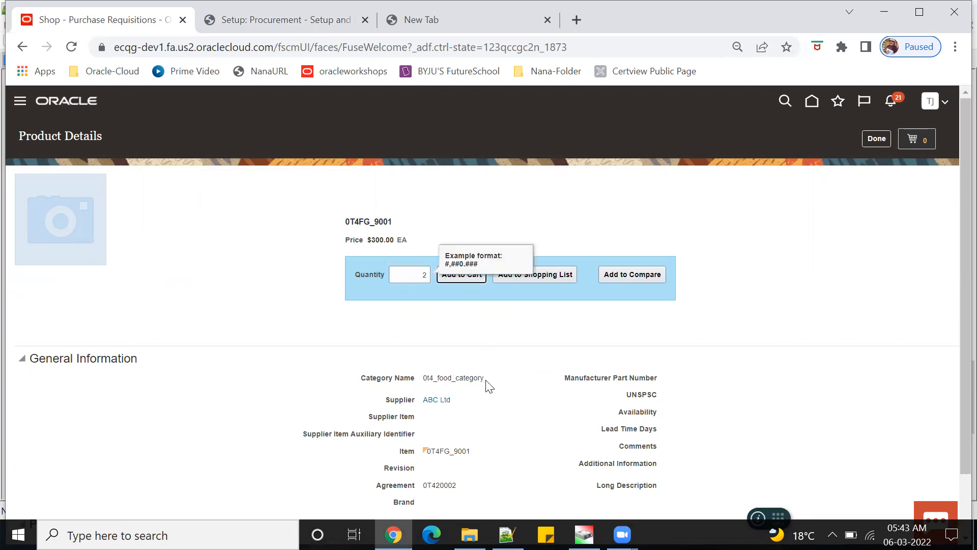
scroll(517, 402, down, 2)
scroll(517, 412, up, 2)
click(453, 272)
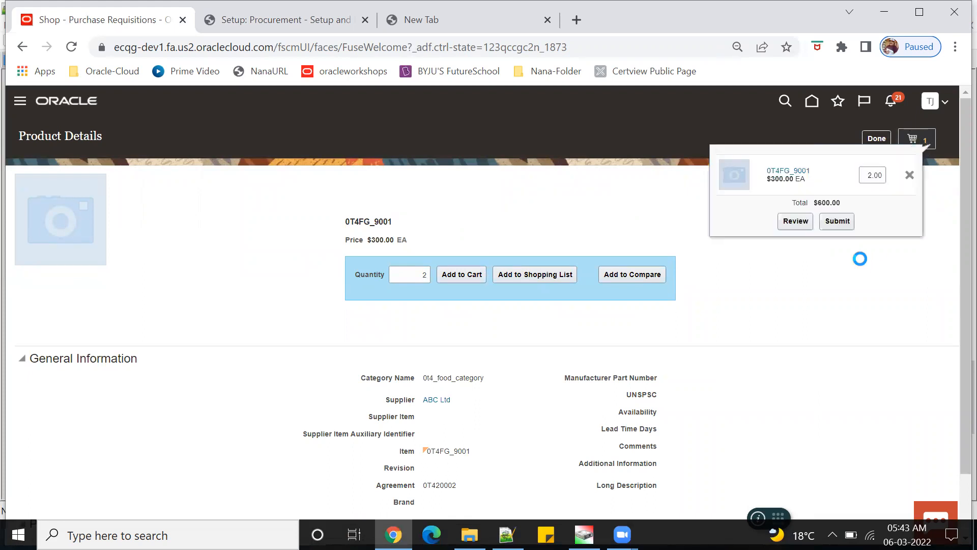
click(806, 223)
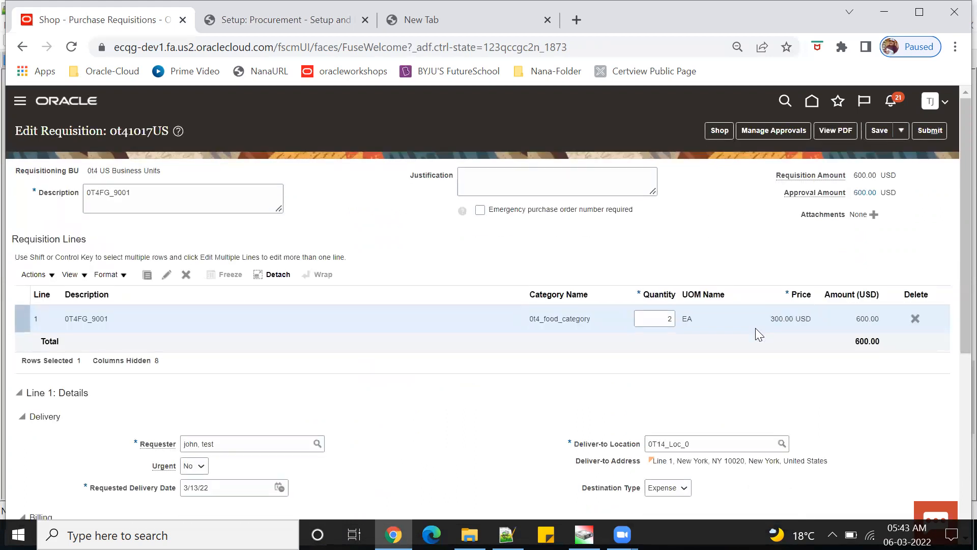
scroll(567, 383, down, 6)
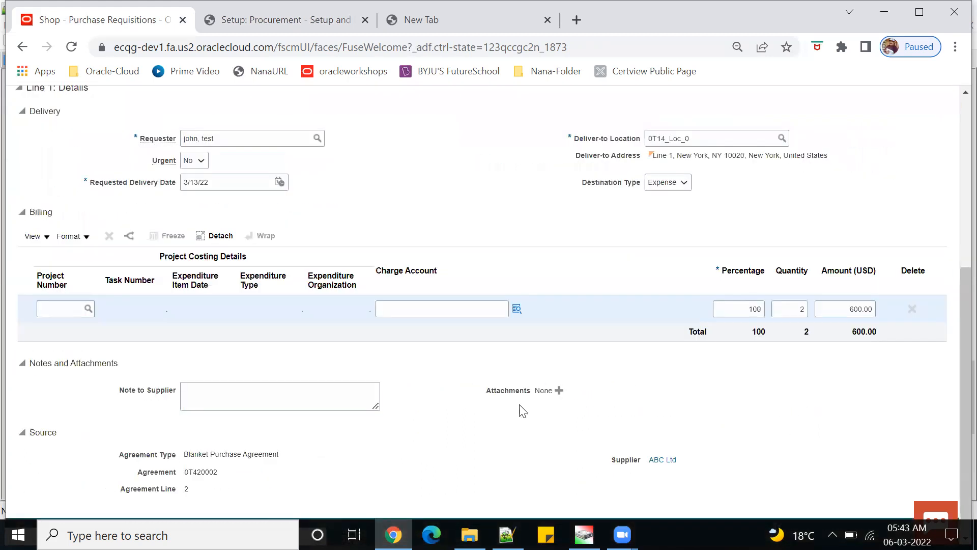
click(517, 310)
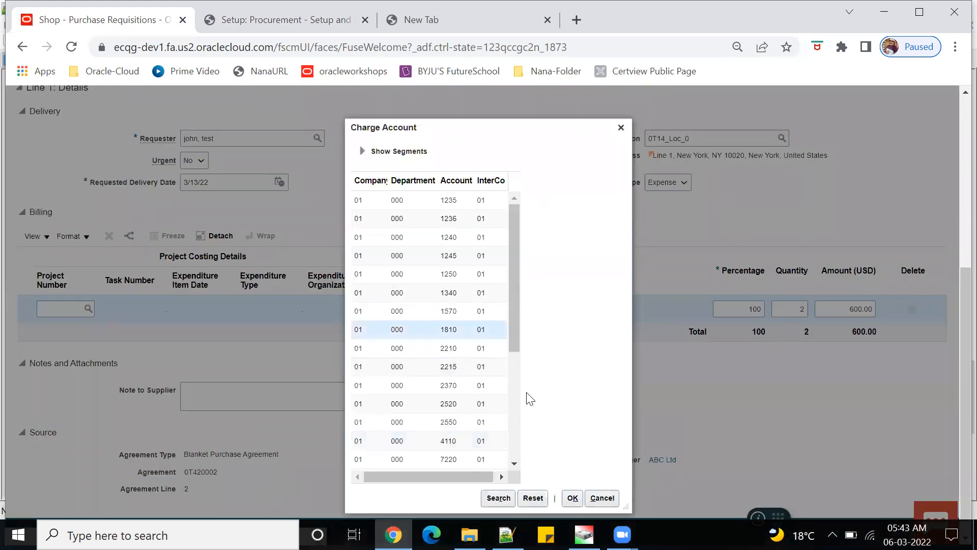
click(573, 498)
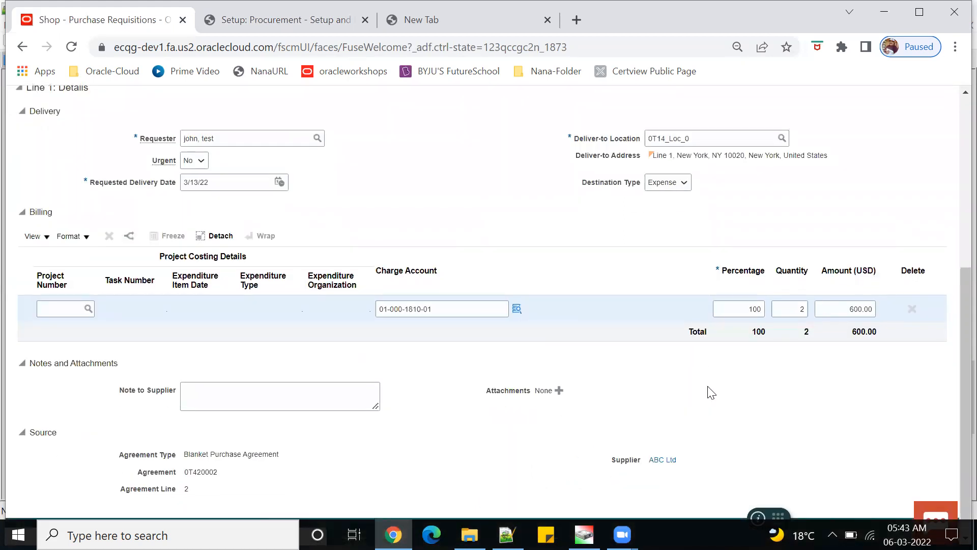
- Save the requisition and submit it for approval, closing the confirmation
scroll(711, 393, up, 6)
click(878, 130)
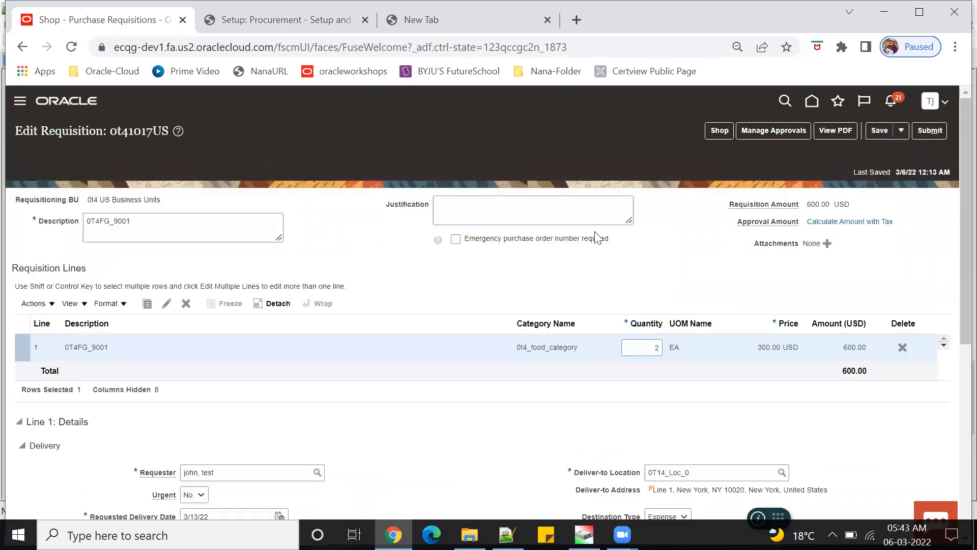
click(931, 132)
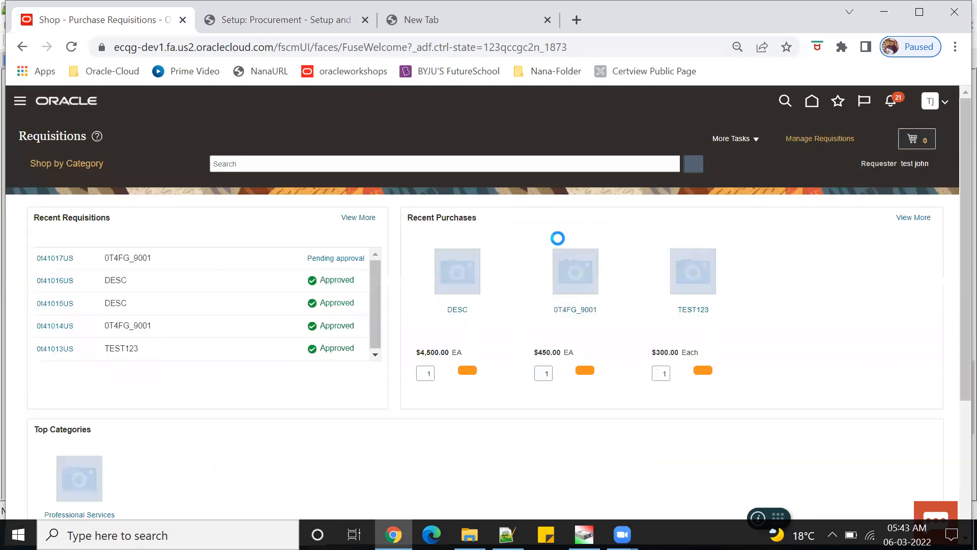
click(541, 335)
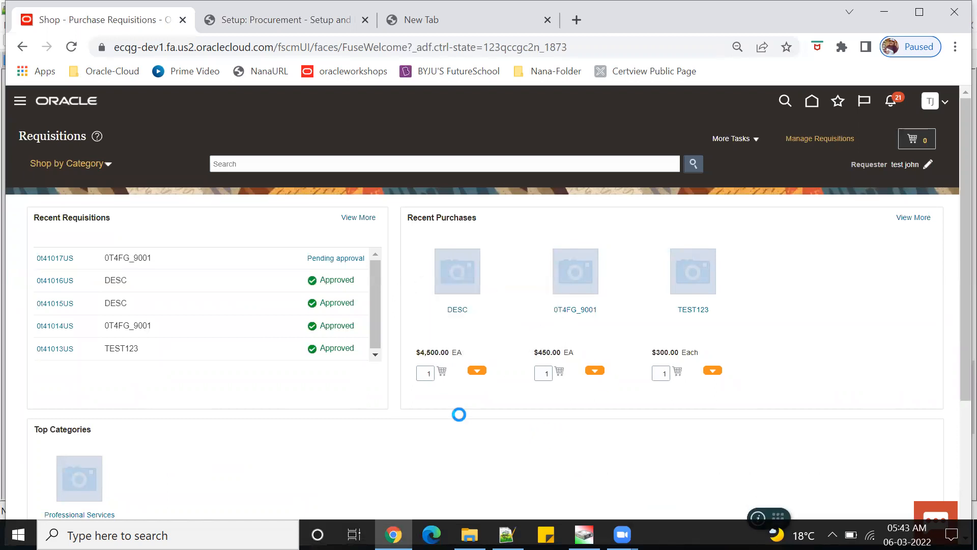
- Open the newly submitted requisition and examine its approval action details from the status link, then return to the requisition
click(50, 261)
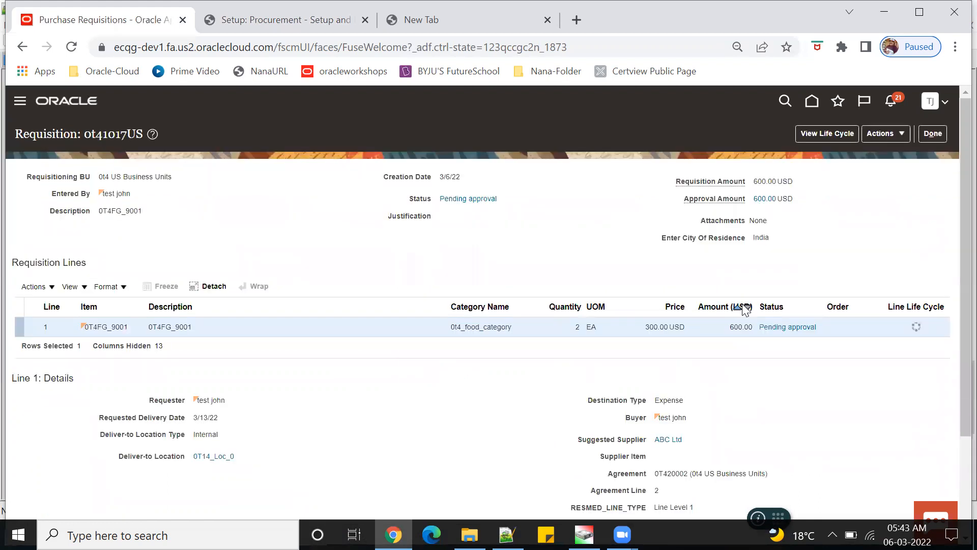
click(475, 201)
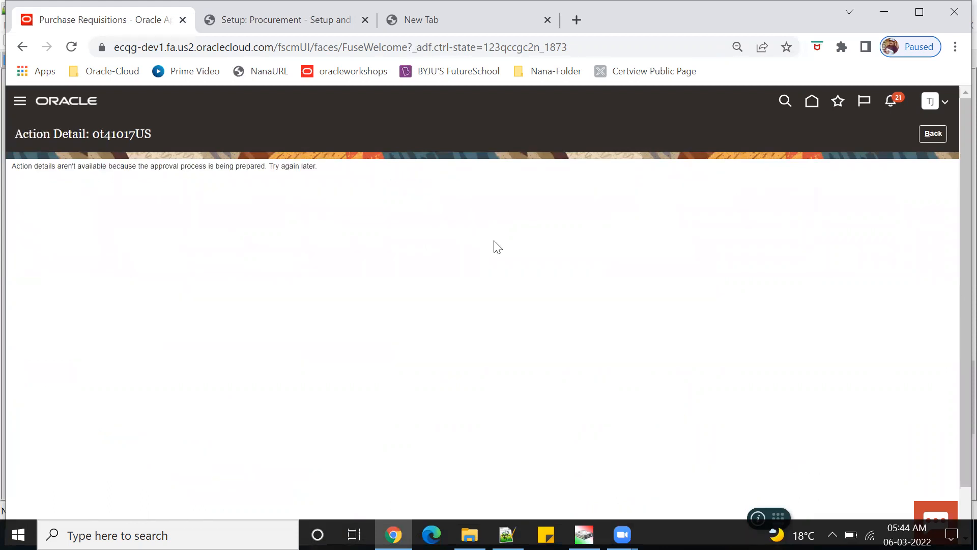
click(932, 134)
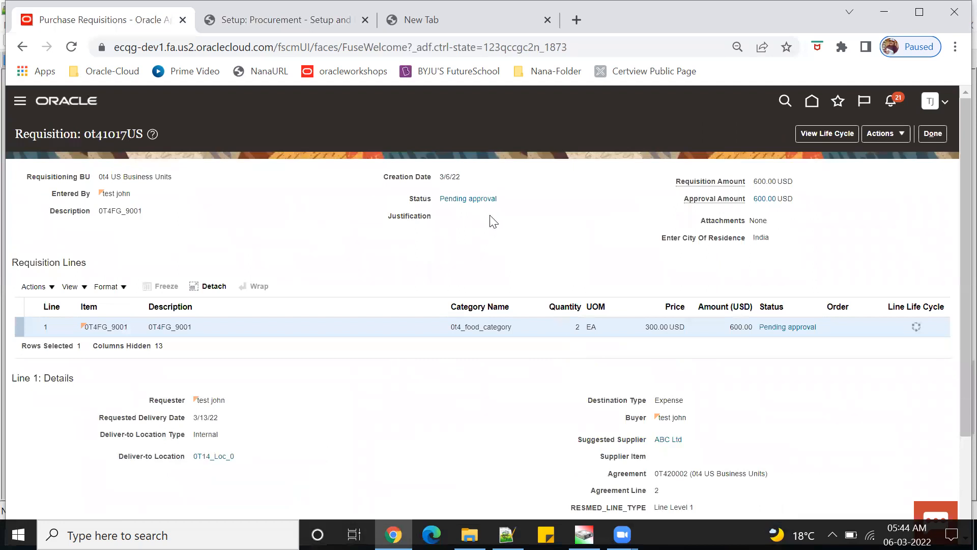
click(483, 199)
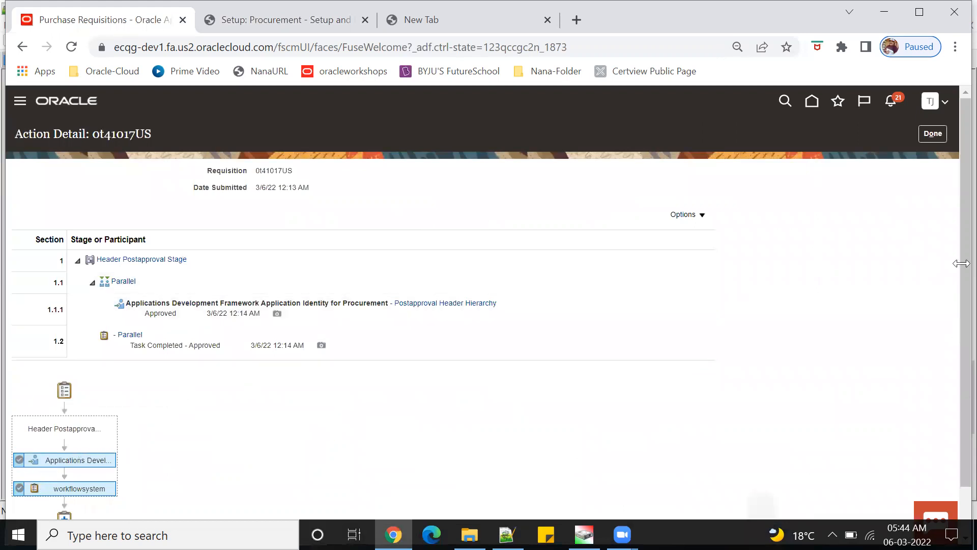
click(931, 135)
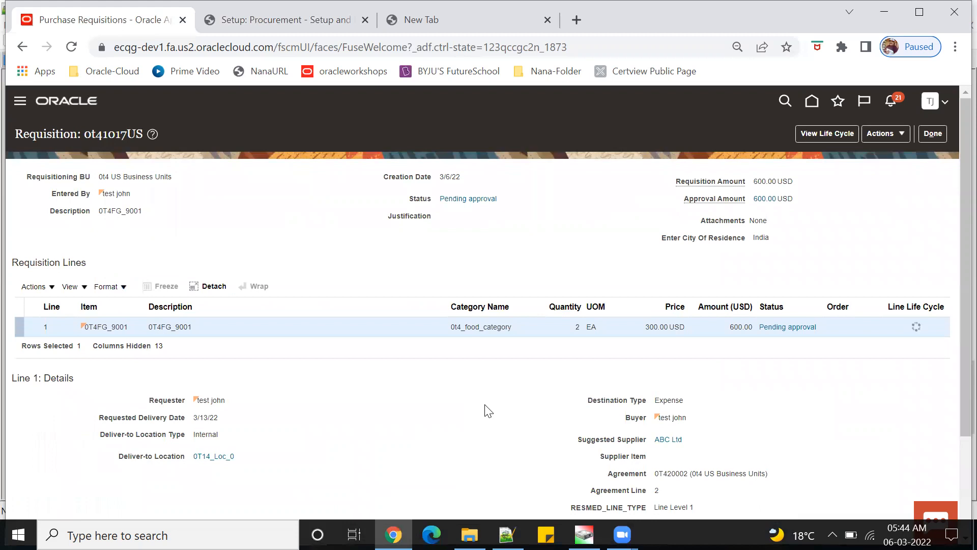
- Check the buyer in the requisition's line details, close the requisition, and check its status under Recent Requisitions
drag(625, 341, 683, 341)
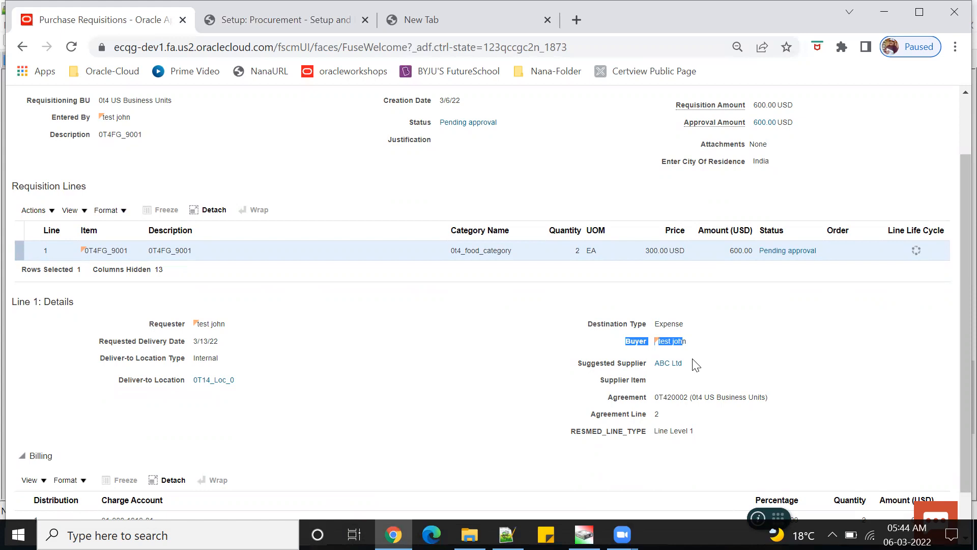
scroll(696, 364, up, 2)
click(934, 134)
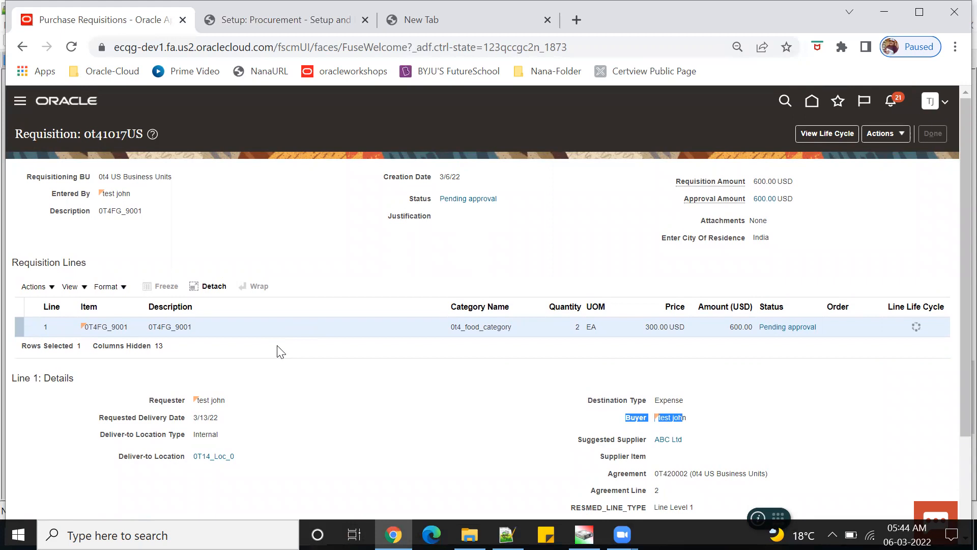
drag(36, 265, 373, 266)
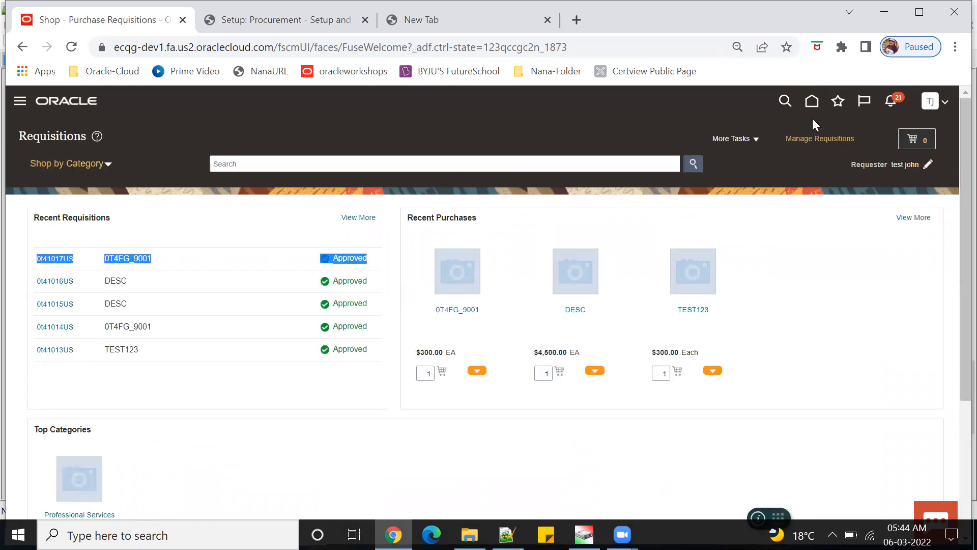
- Return to the home page, open the Purchase Orders work area, and go to View Requisition Lines
click(813, 103)
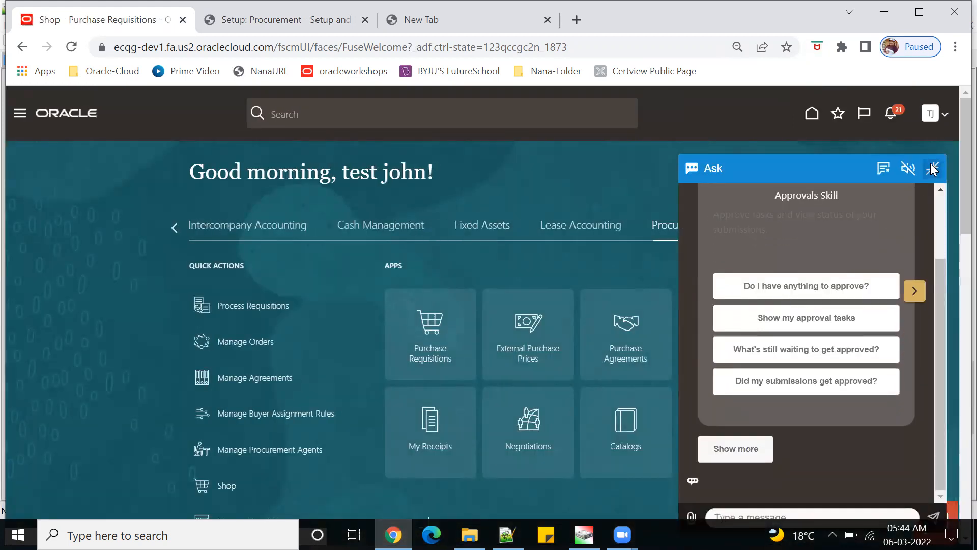
click(932, 167)
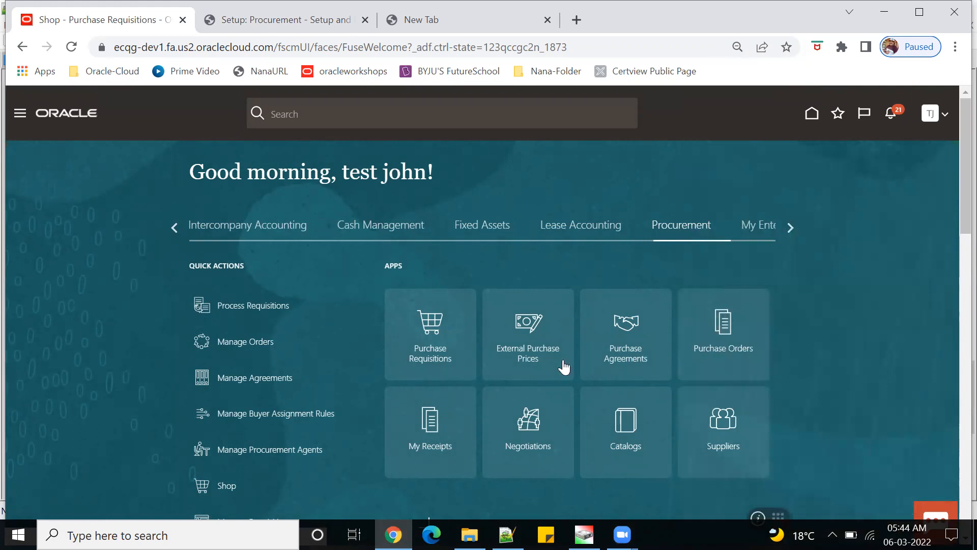
click(733, 320)
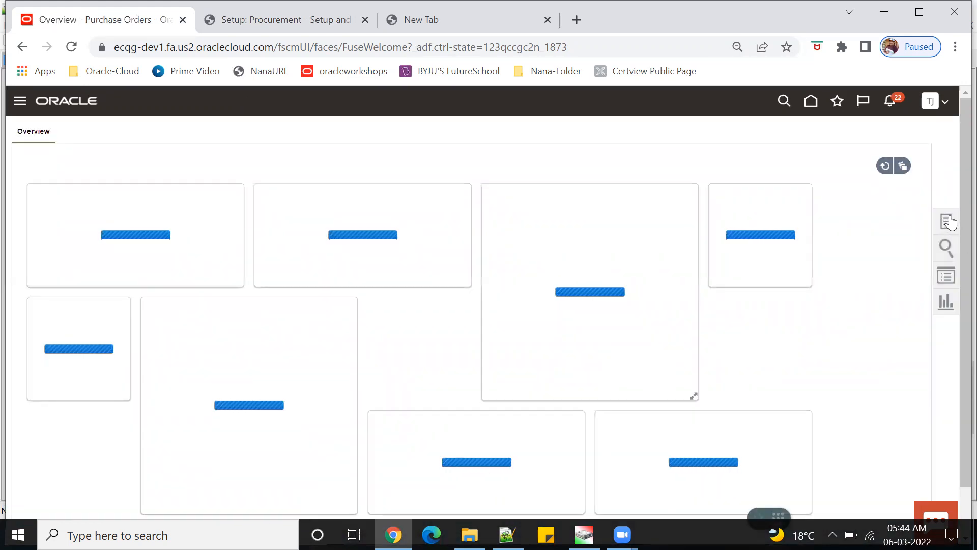
click(946, 221)
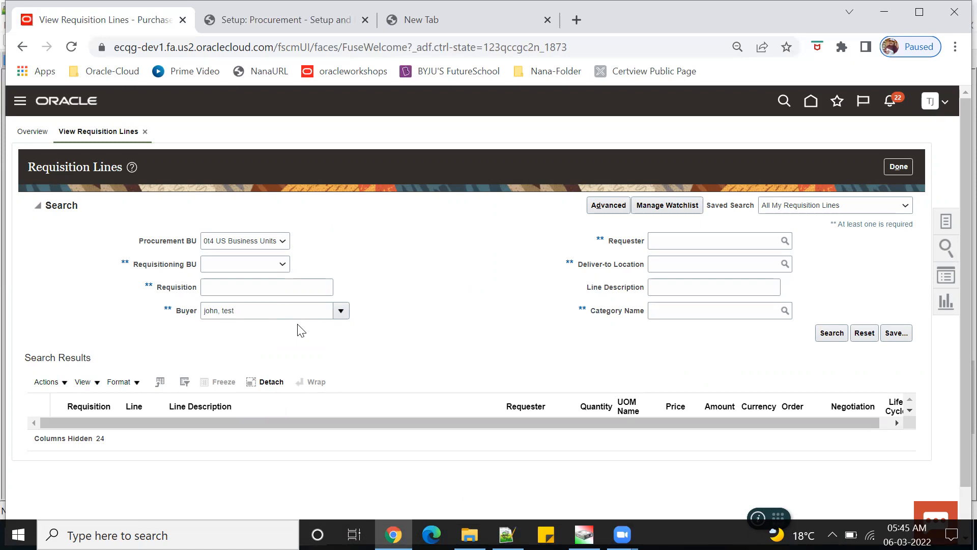
- Search the requisition lines using the default buyer, leaving the requisition criterion blank
click(236, 291)
text(0T4FG_9001)
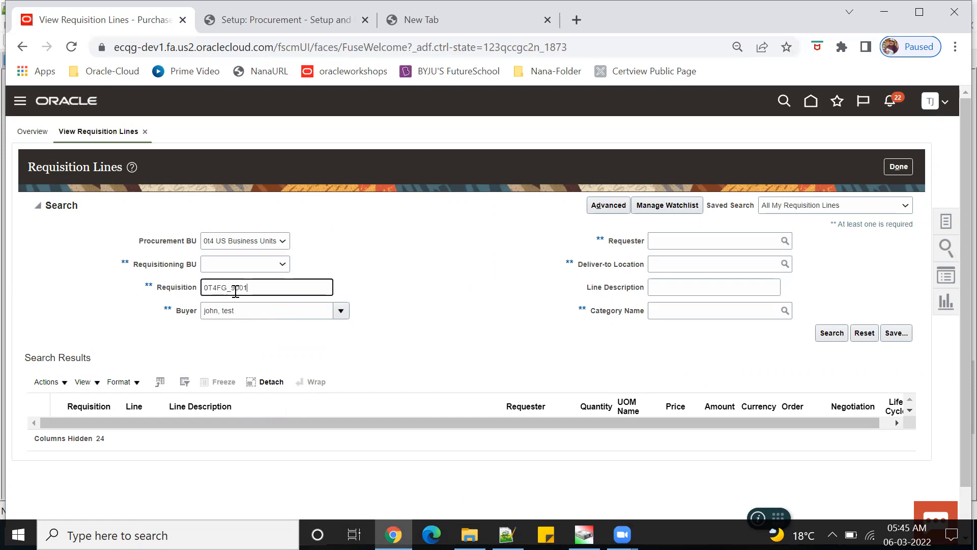
key(ctrl+a)
key(BackSpace)
click(833, 336)
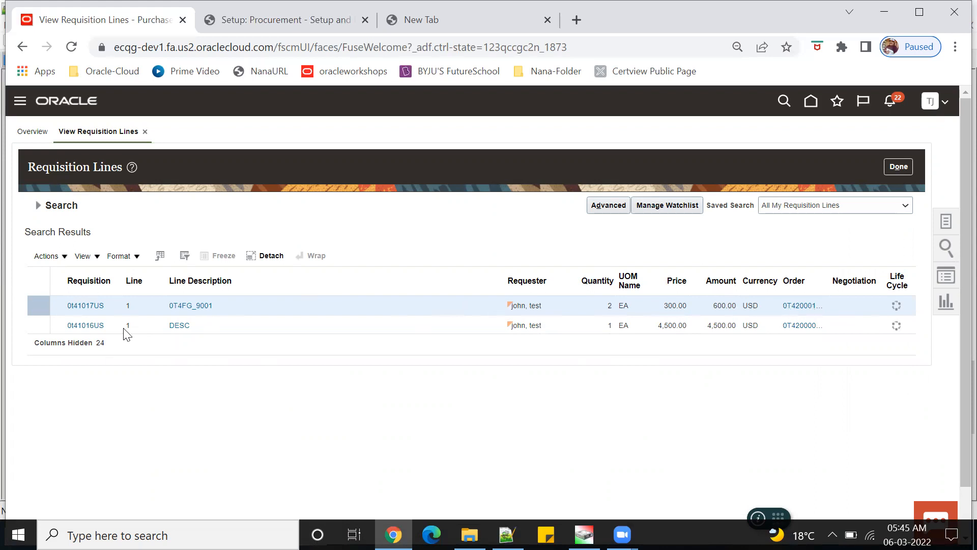
- Try to reload the requisition lines page, resubmitting the form, and exit the unresponsive page
key(F5)
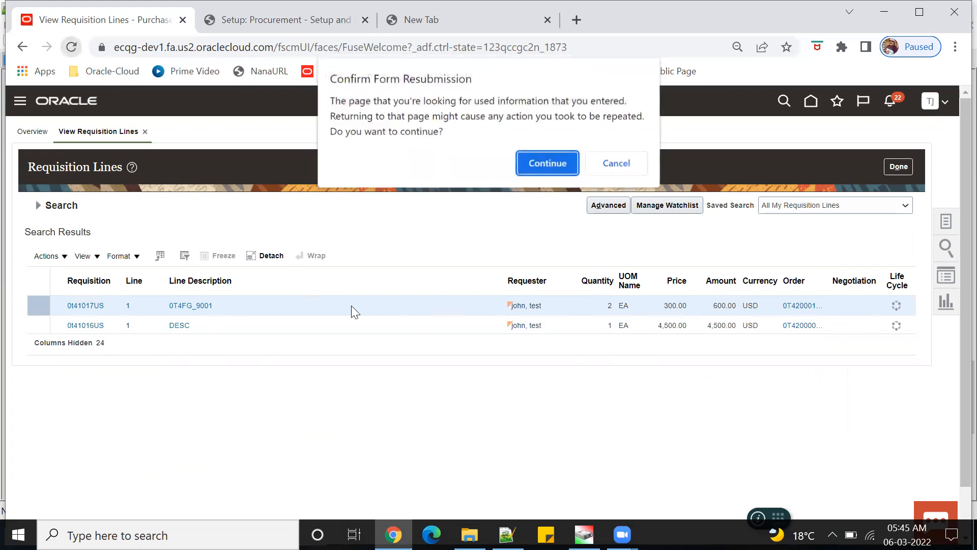
click(541, 158)
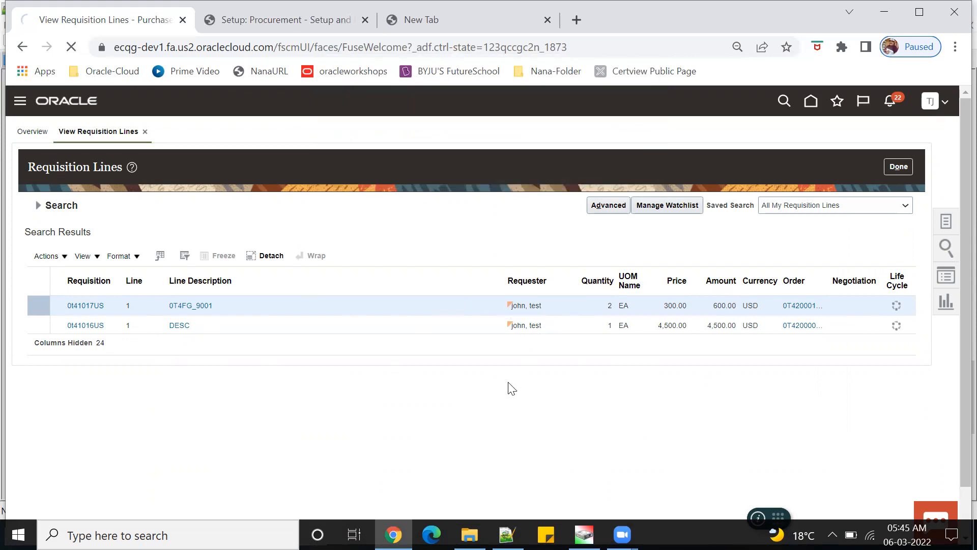
click(542, 218)
click(614, 223)
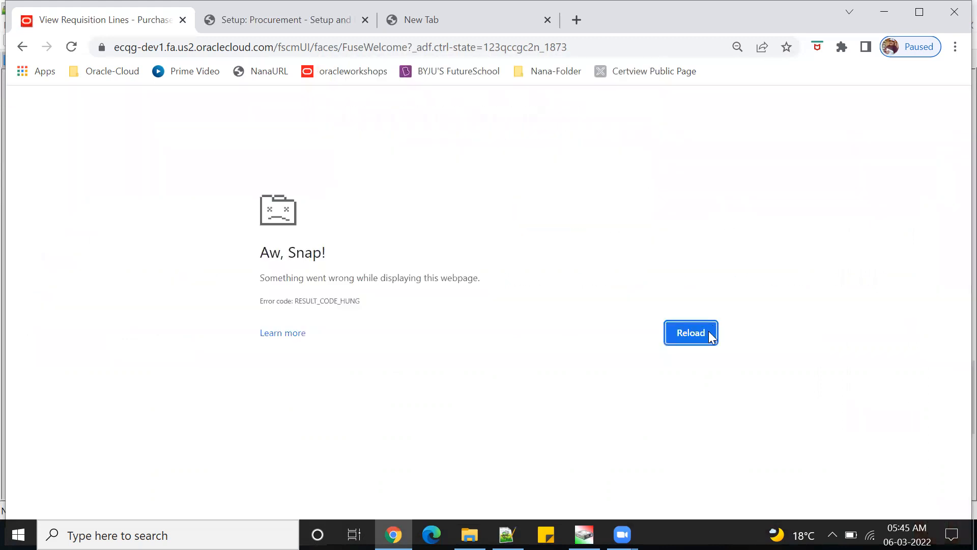
- Reopen the Dev1 environment from the ABC-Company bookmarks, return to the home page from Requisitions, and collapse the digital assistant
click(558, 77)
mouse_move(576, 120)
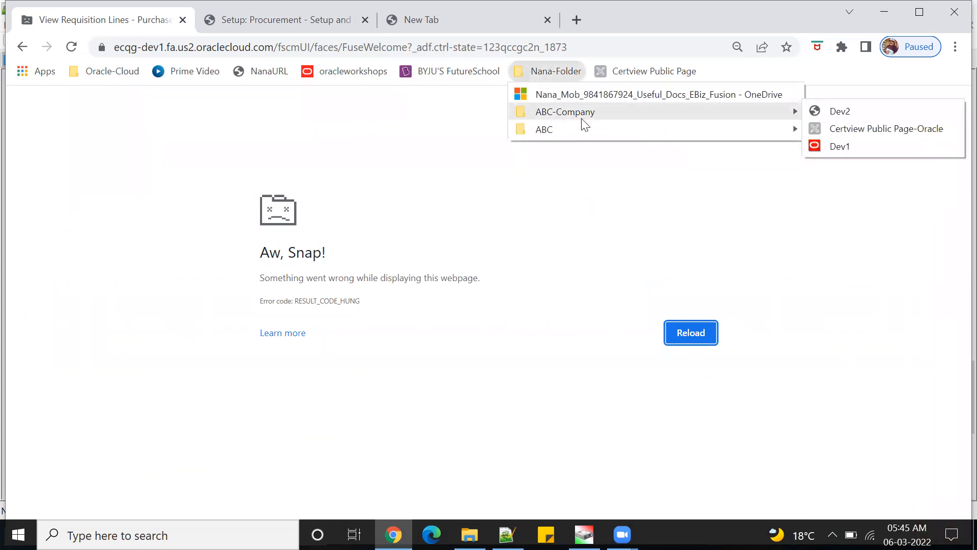
click(854, 148)
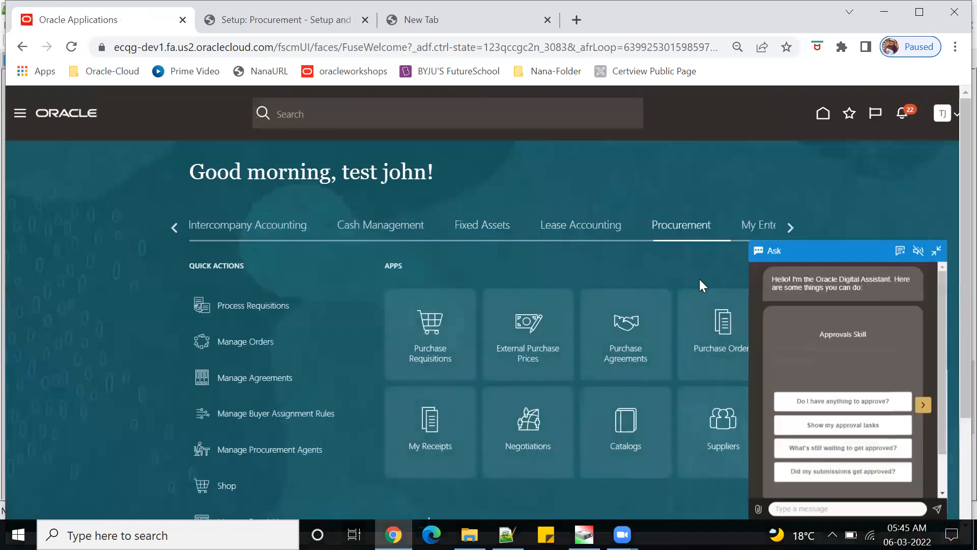
click(934, 157)
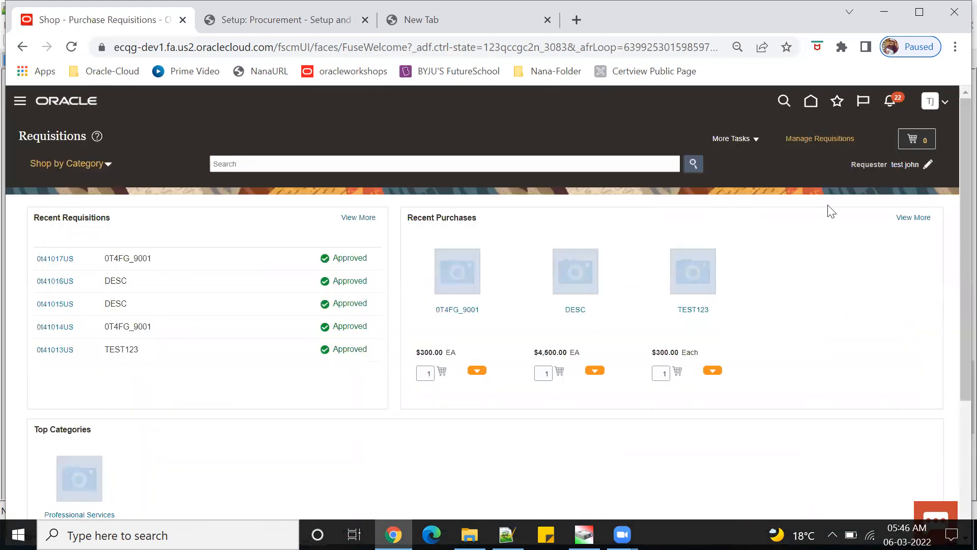
click(811, 102)
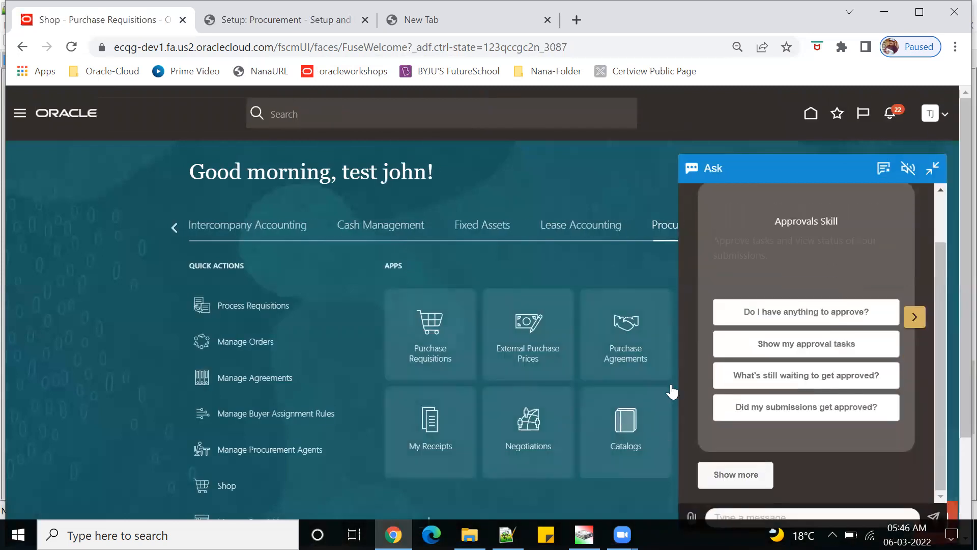
click(935, 169)
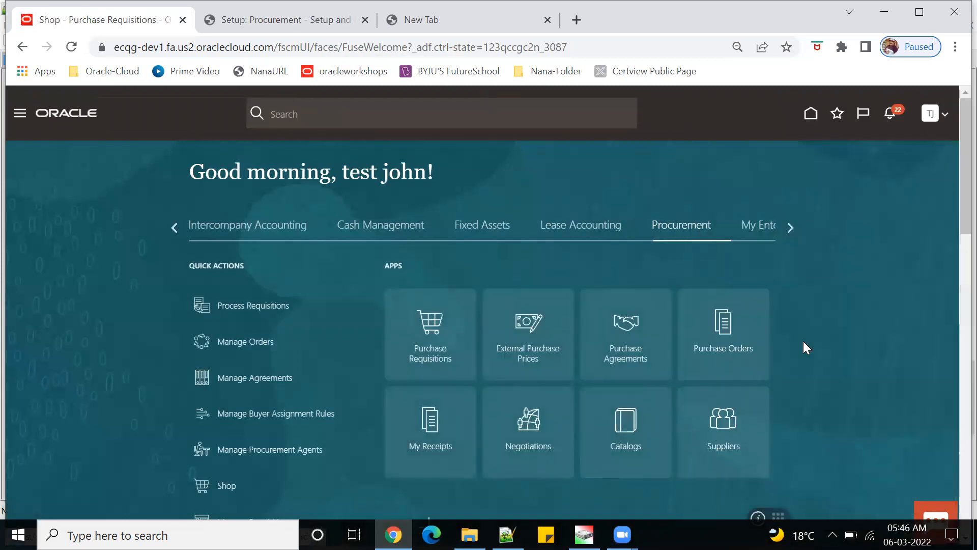
- Search View Requisition Lines in the Purchase Orders work area using the default buyer, and exit the page once it stops responding
click(725, 317)
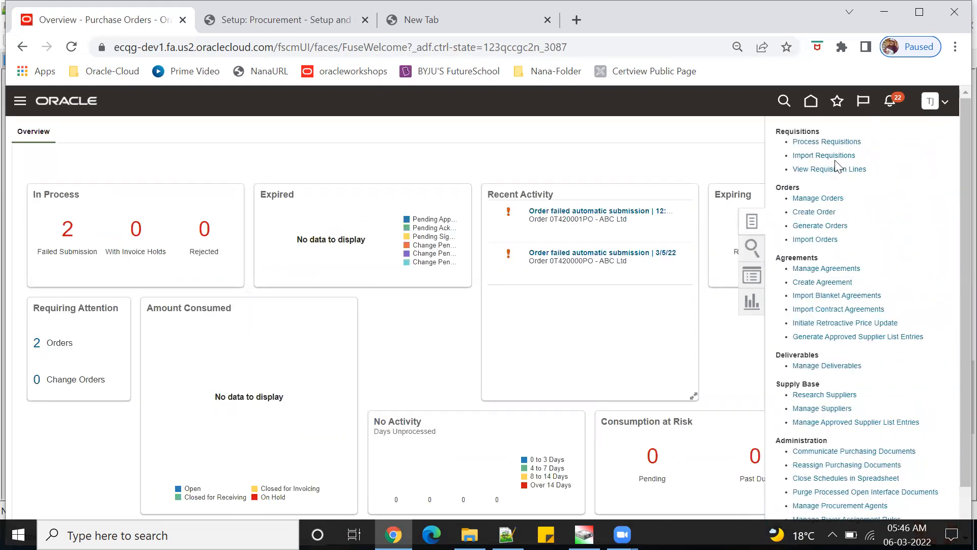
click(830, 172)
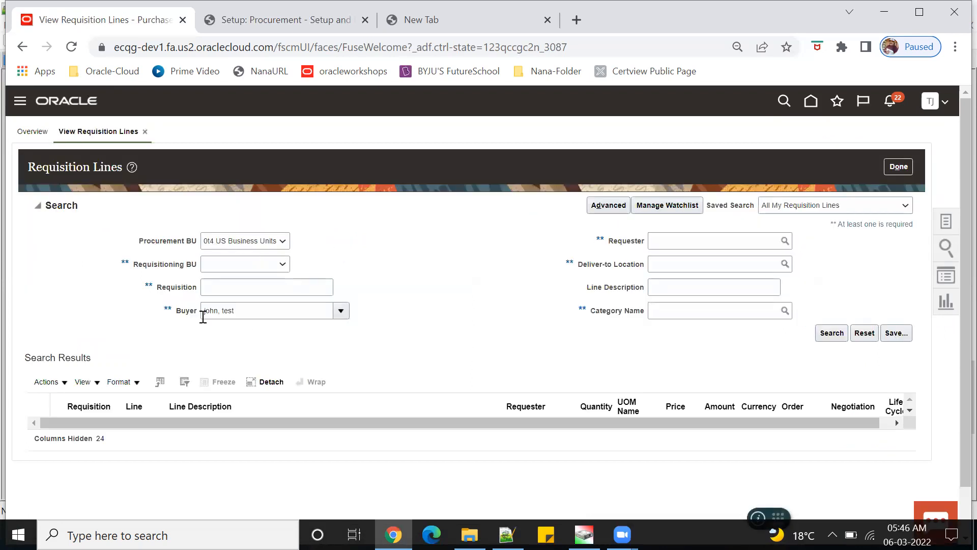
click(831, 333)
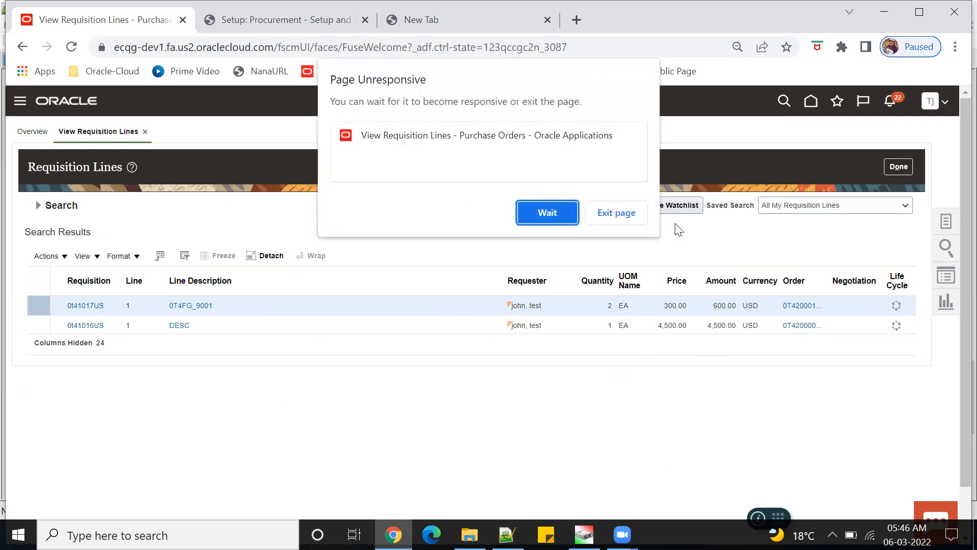
click(630, 214)
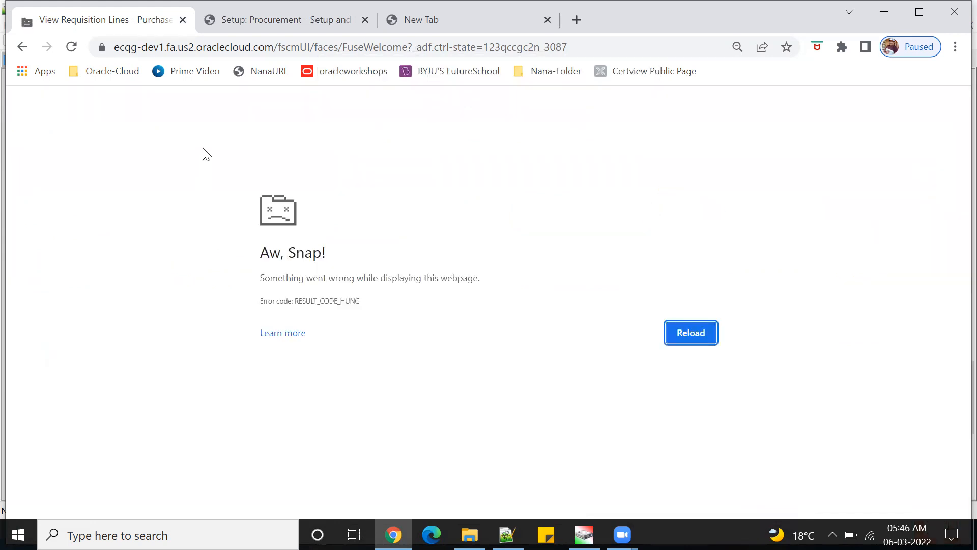
- Reopen the Dev1 environment from the bookmarks, collapse the digital assistant, and open the Purchase Orders work area
click(544, 69)
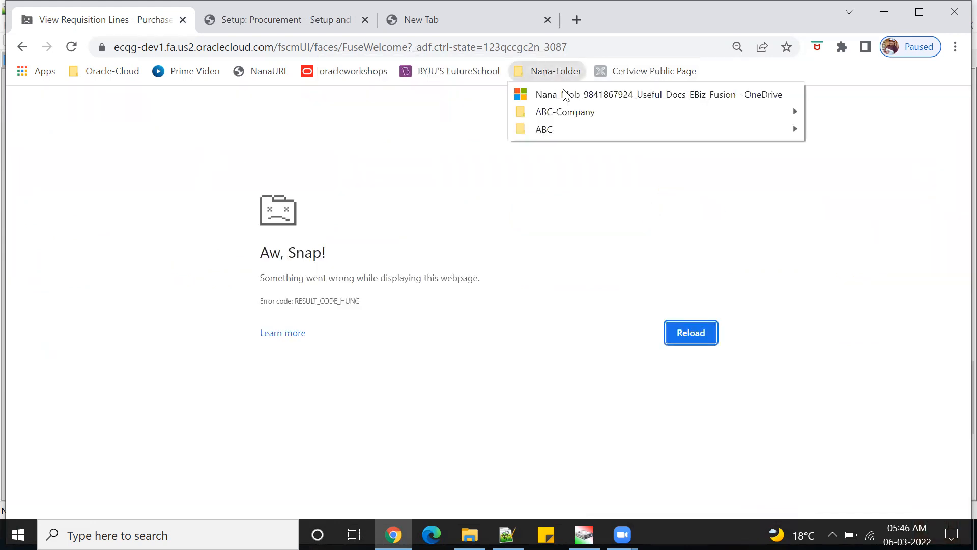
mouse_move(576, 110)
click(815, 148)
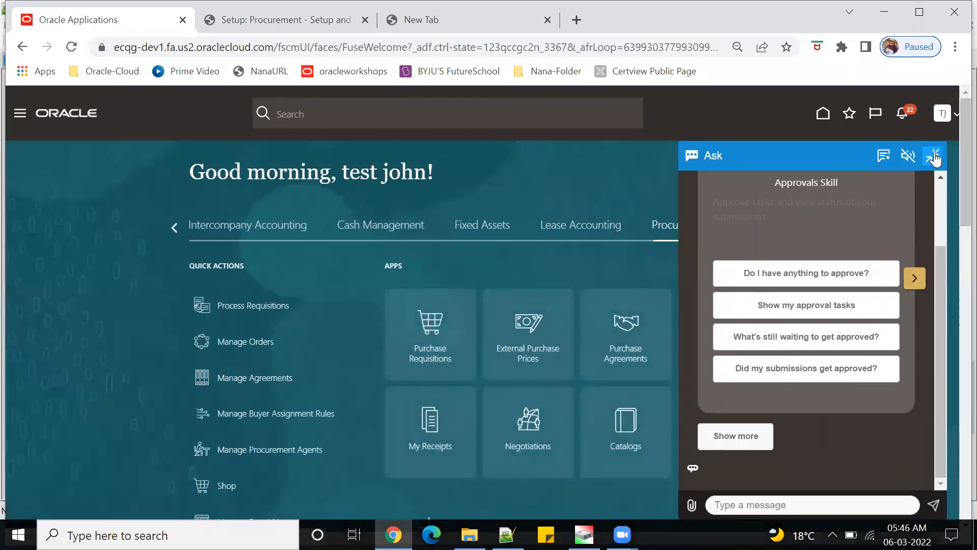
click(931, 156)
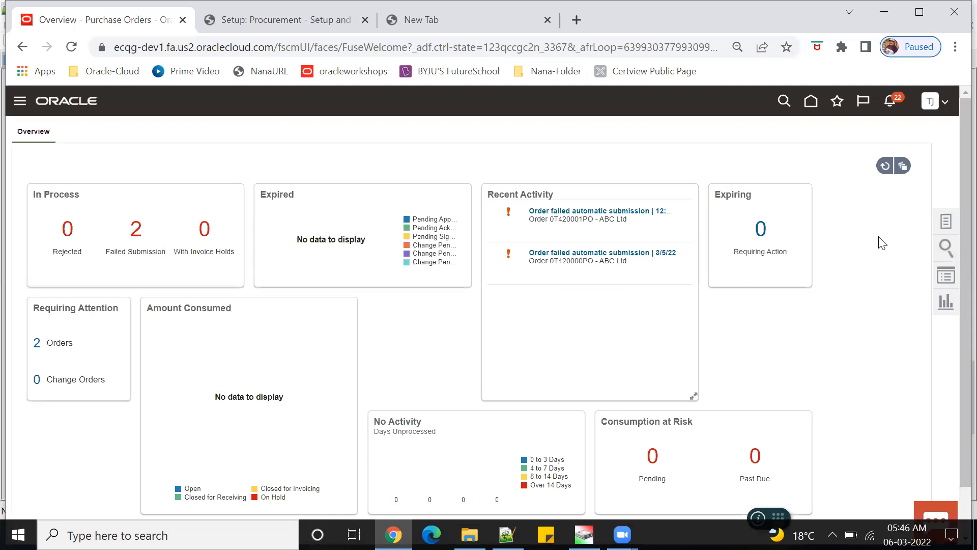
- Open Manage Orders and search for the default buyer's purchase orders
click(948, 224)
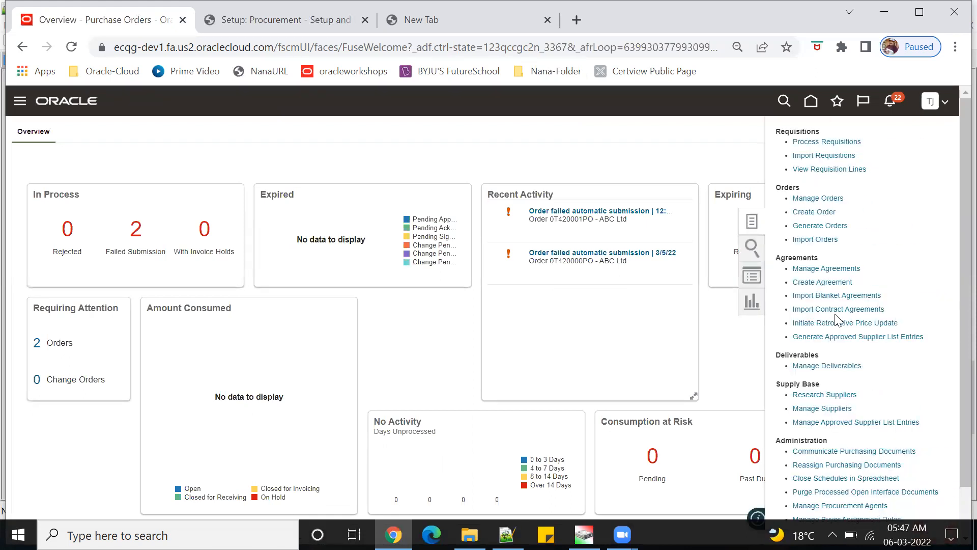
click(823, 200)
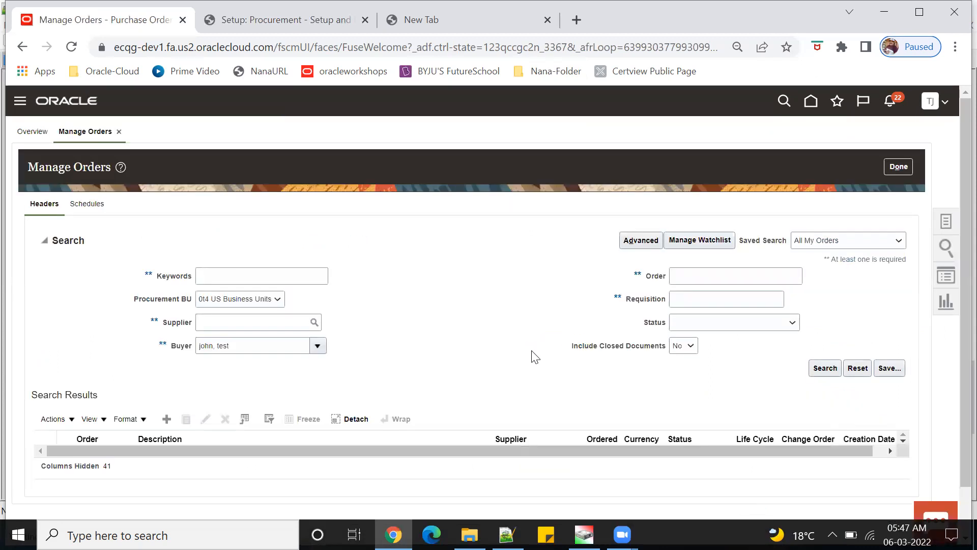
click(824, 368)
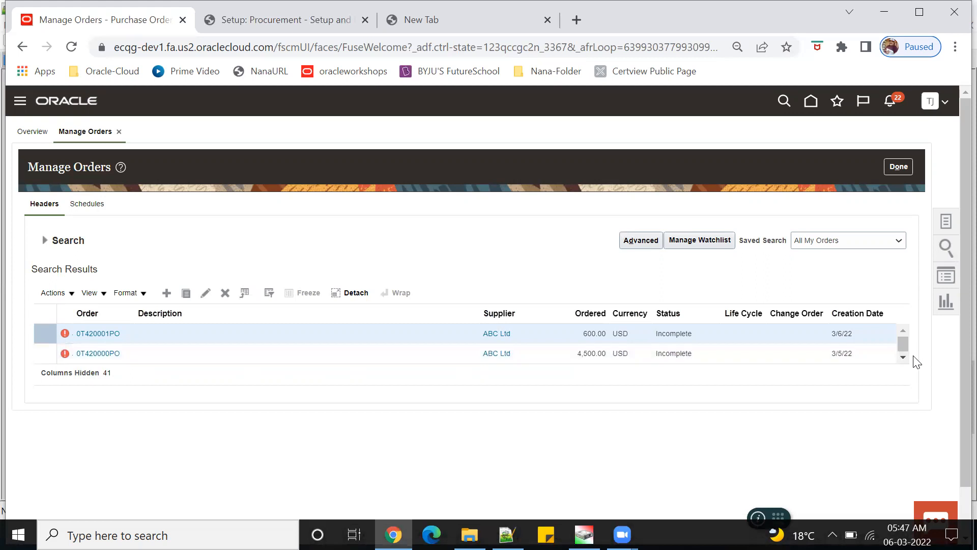
- Show all columns in the order search results and open the ABC Ltd purchase order created on 3/6/22
click(101, 294)
mouse_move(113, 329)
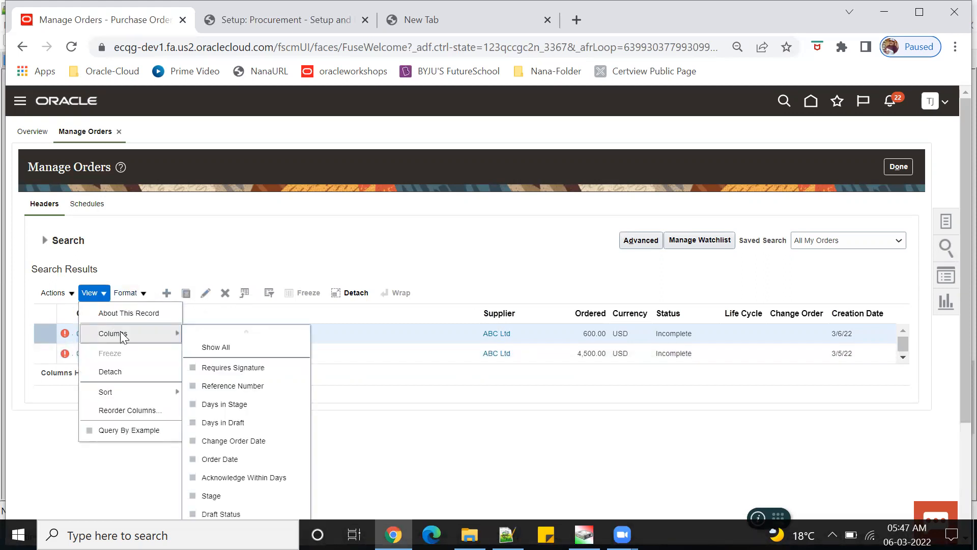
click(261, 347)
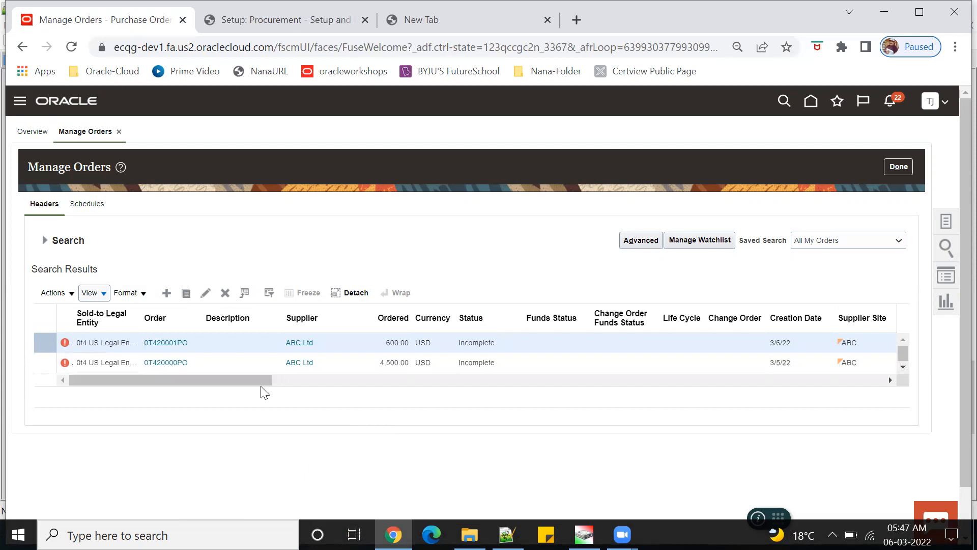
drag(258, 381, 78, 379)
click(164, 343)
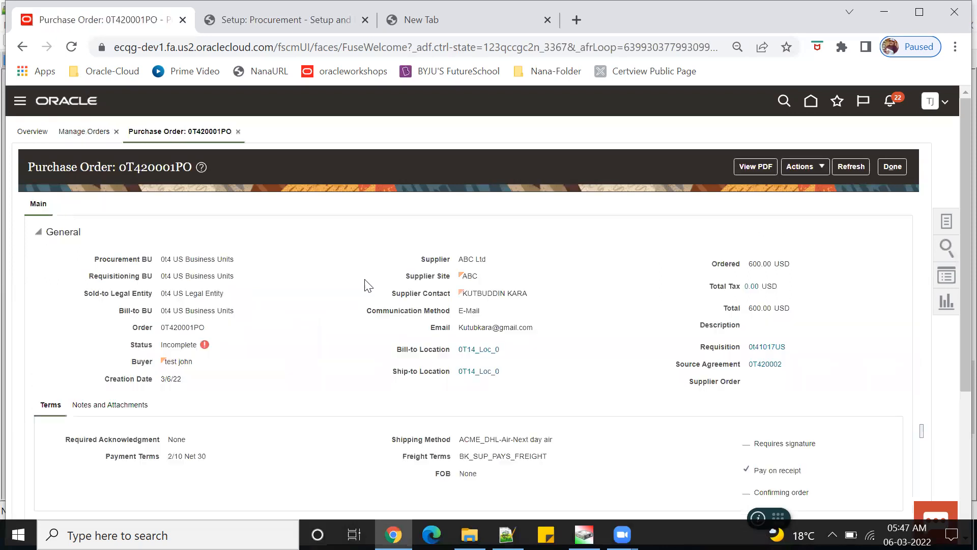
- Check the purchase order's status and show all columns in its Distributions table
double_click(176, 345)
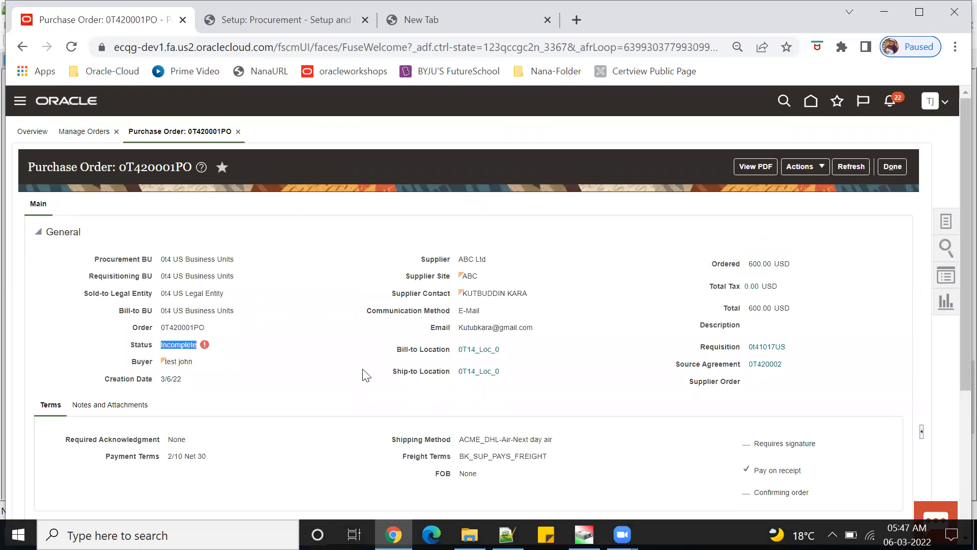
scroll(366, 376, down, 4)
click(144, 372)
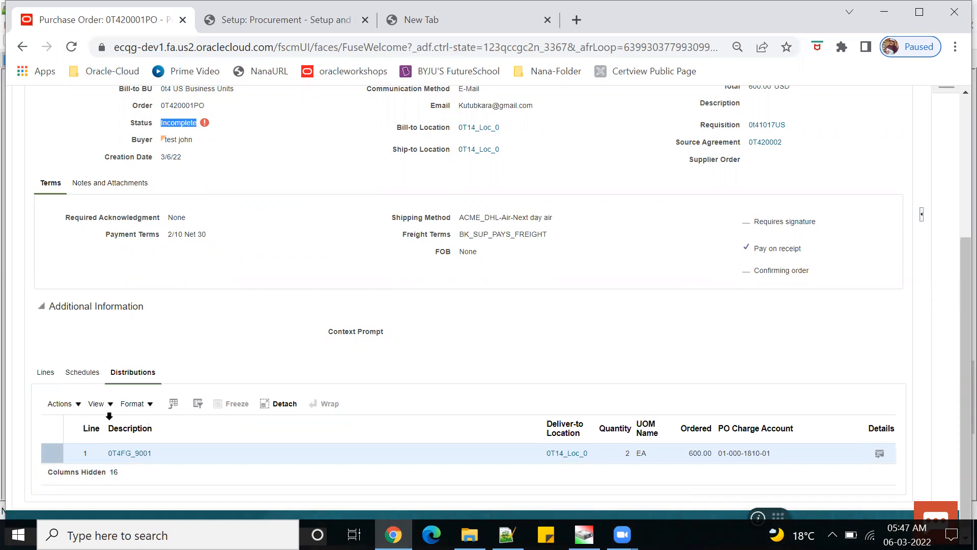
click(113, 406)
mouse_move(122, 284)
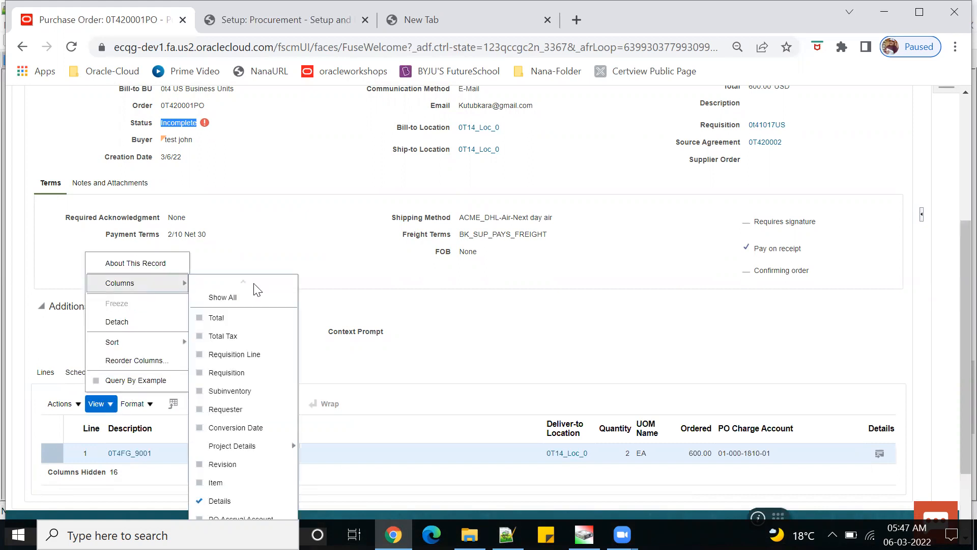
click(255, 295)
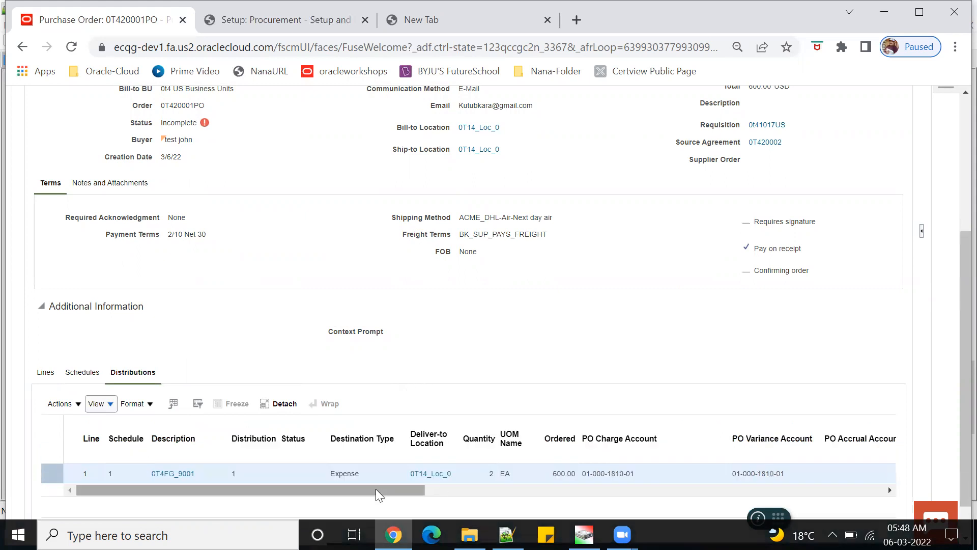
- Open the details of the 0T4FG_9001 distribution and examine its billing accounts, especially the PO accrual account
drag(375, 490, 529, 490)
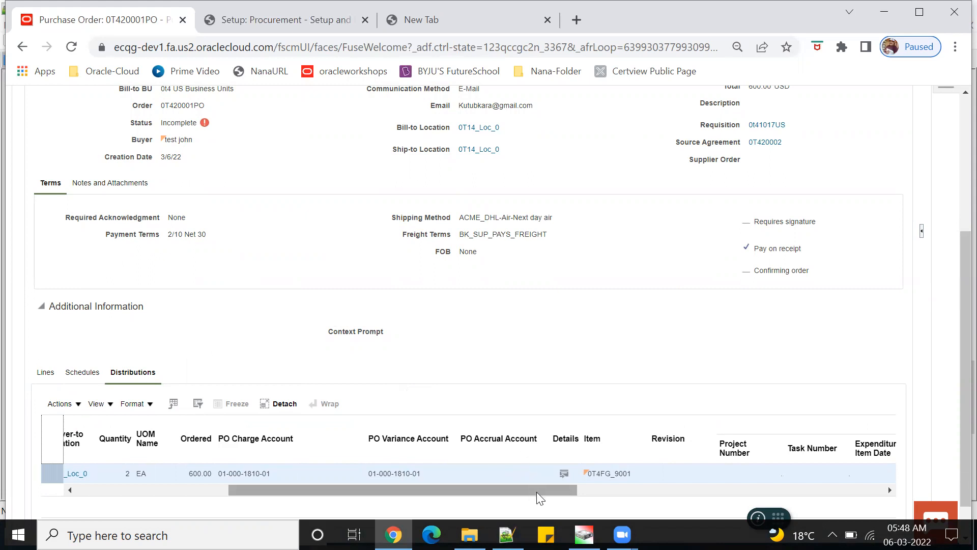
click(564, 475)
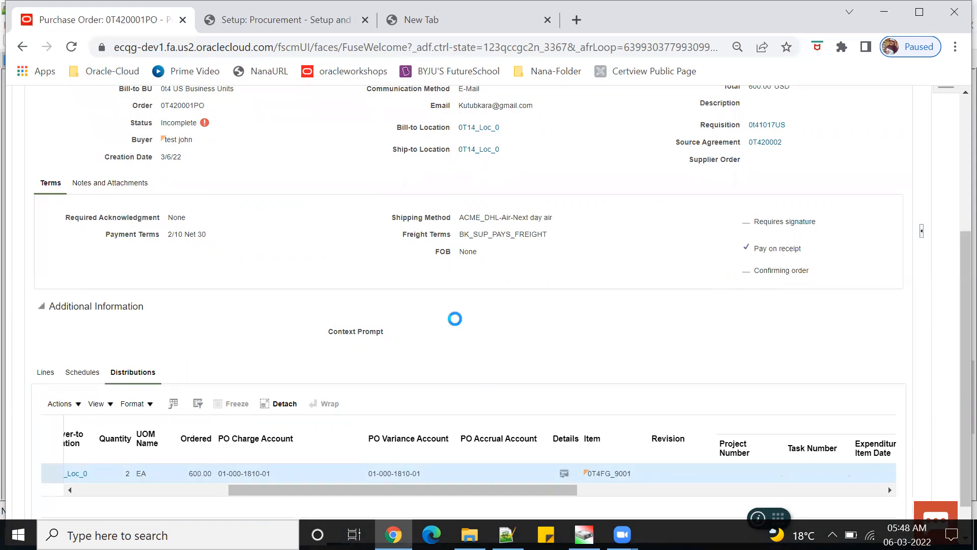
scroll(404, 397, down, 2)
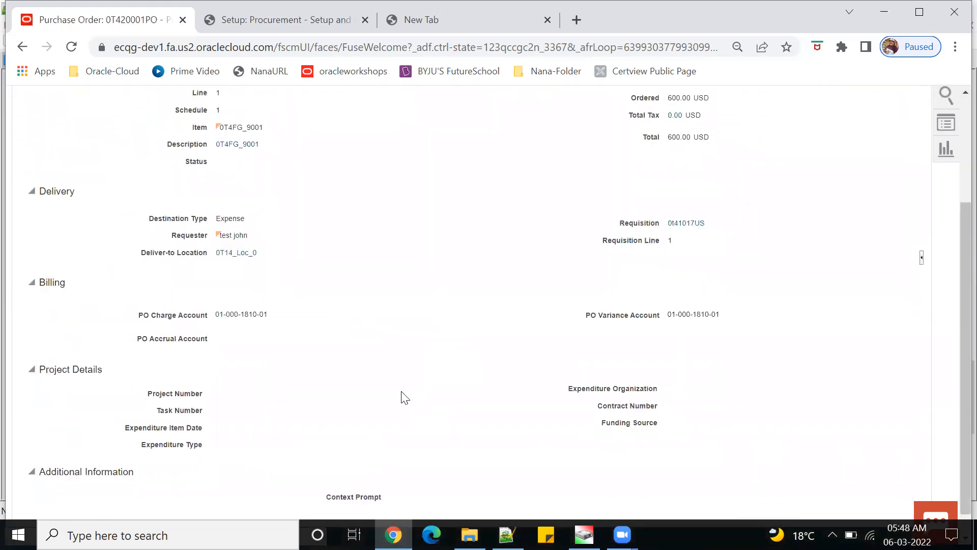
drag(132, 340, 219, 345)
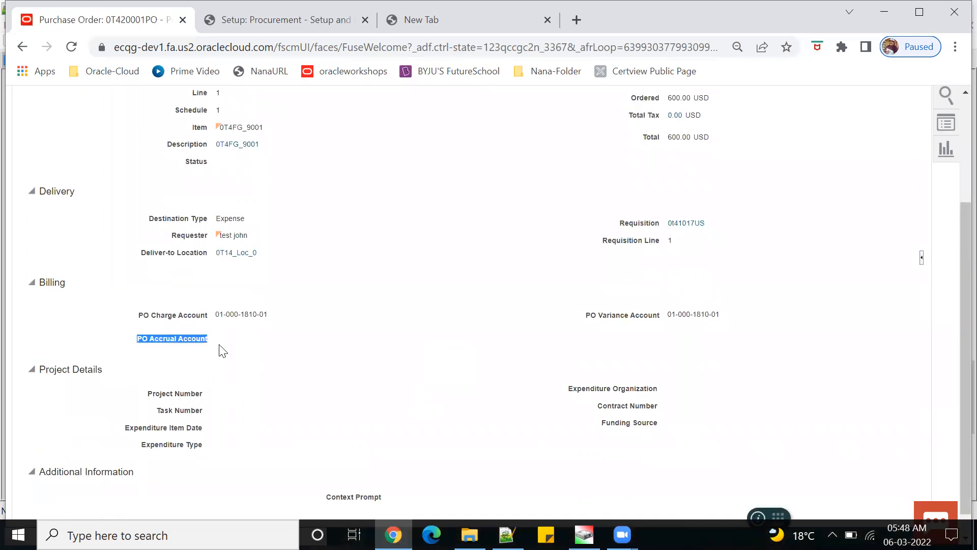
- Close the distribution details, return to the home page, and collapse the digital assistant
scroll(462, 395, up, 5)
click(892, 167)
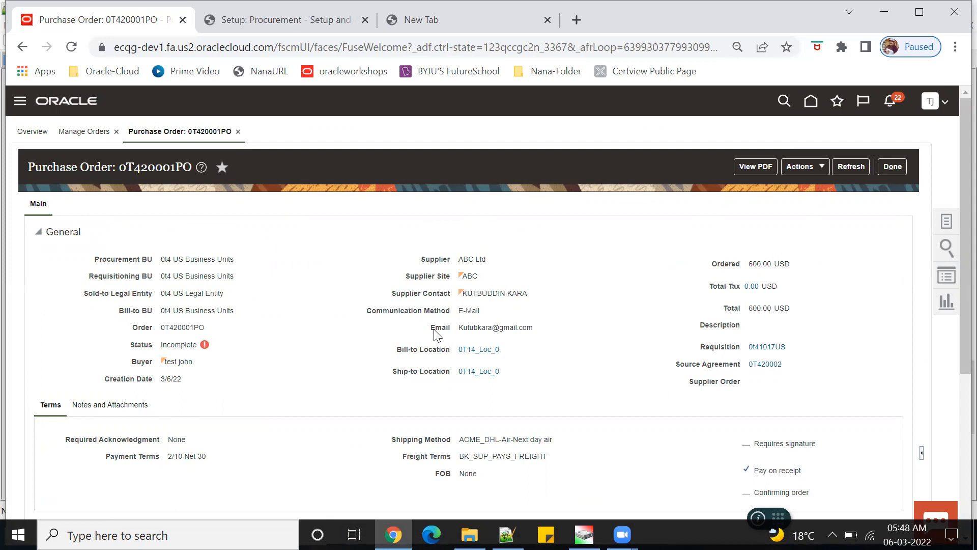
click(812, 103)
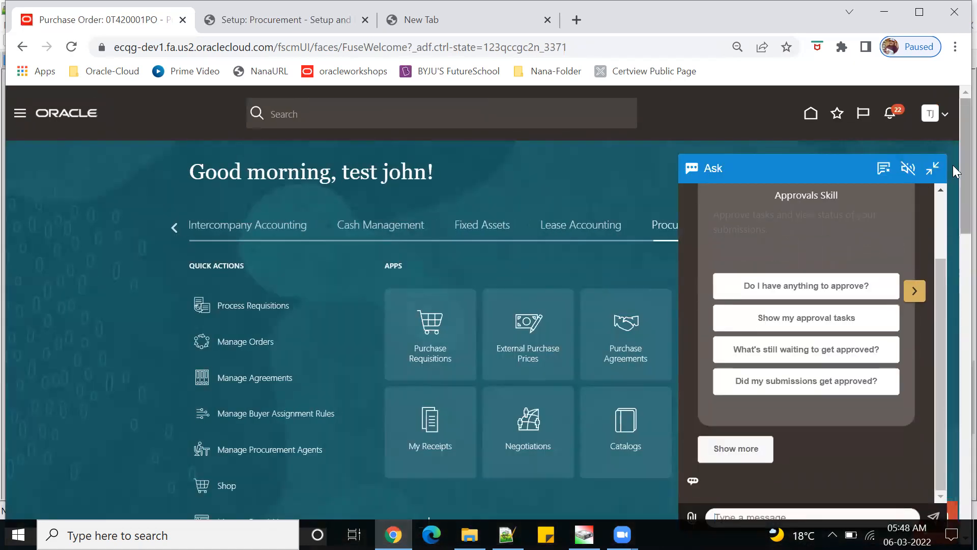
click(933, 169)
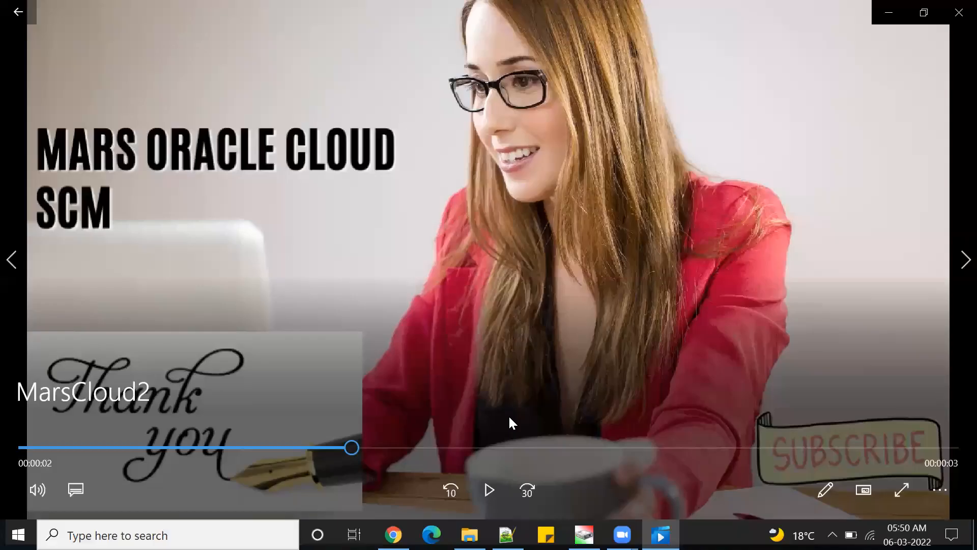
click(488, 489)
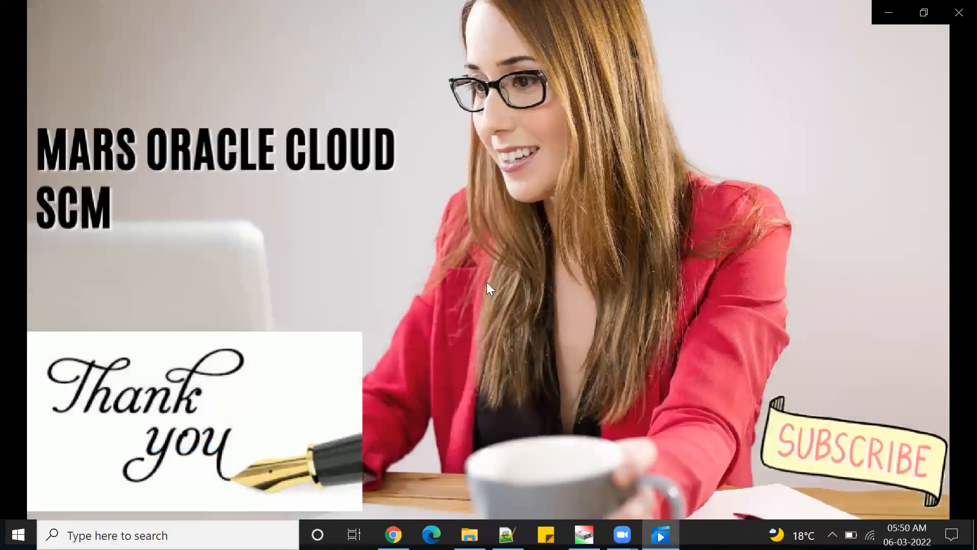